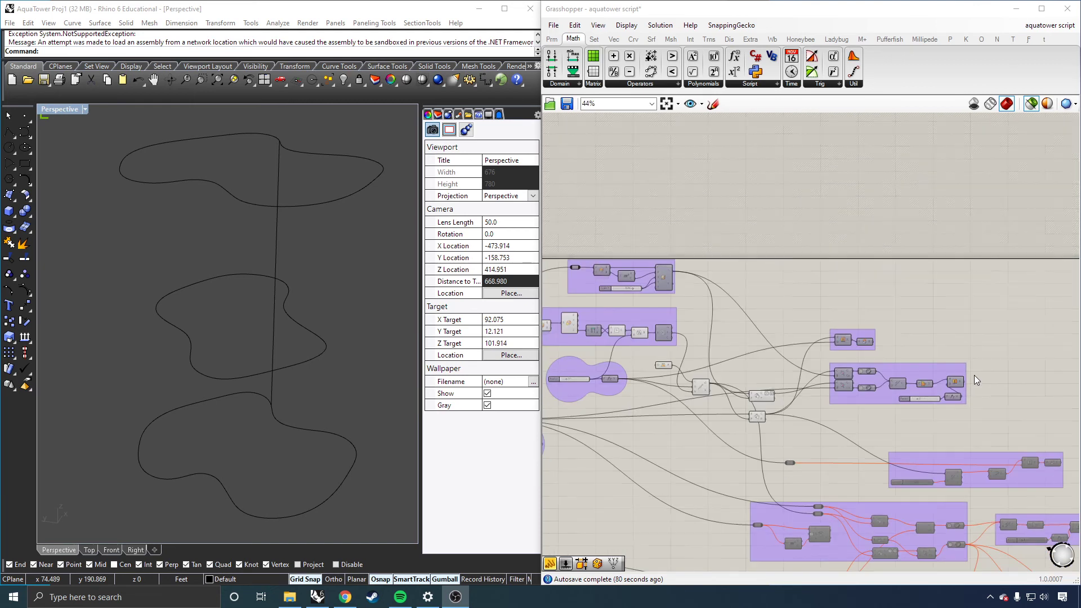
# Step: Inspect the floor-slicing logic by selecting the Deconstruct Box group and the two Brep | Plane components to preview the contours
pyautogui.scroll(-1, 776, 407)
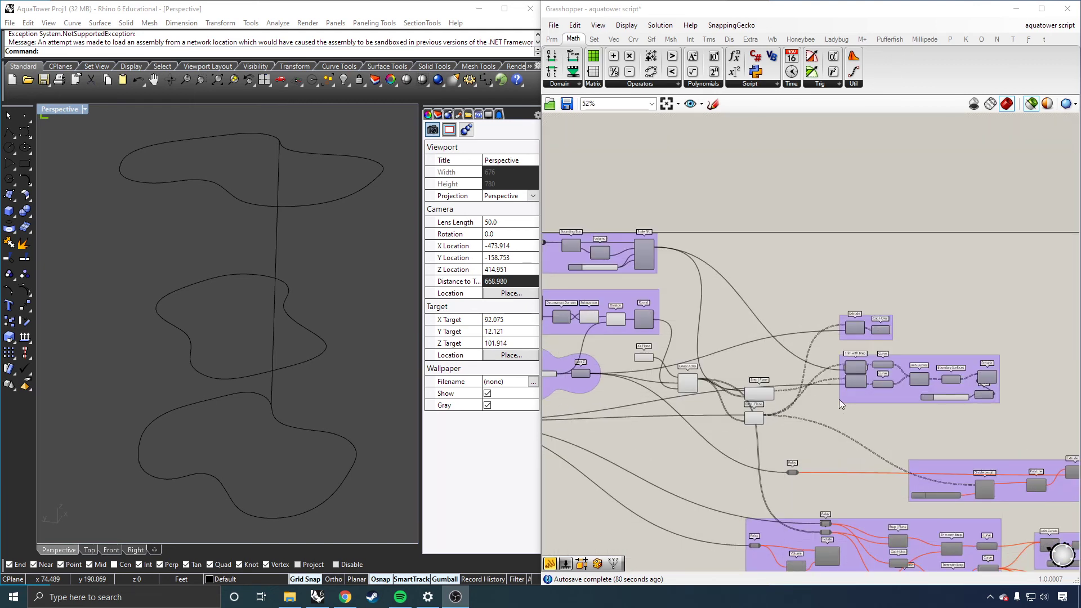
pyautogui.scroll(-2, 665, 343)
pyautogui.scroll(3, 634, 341)
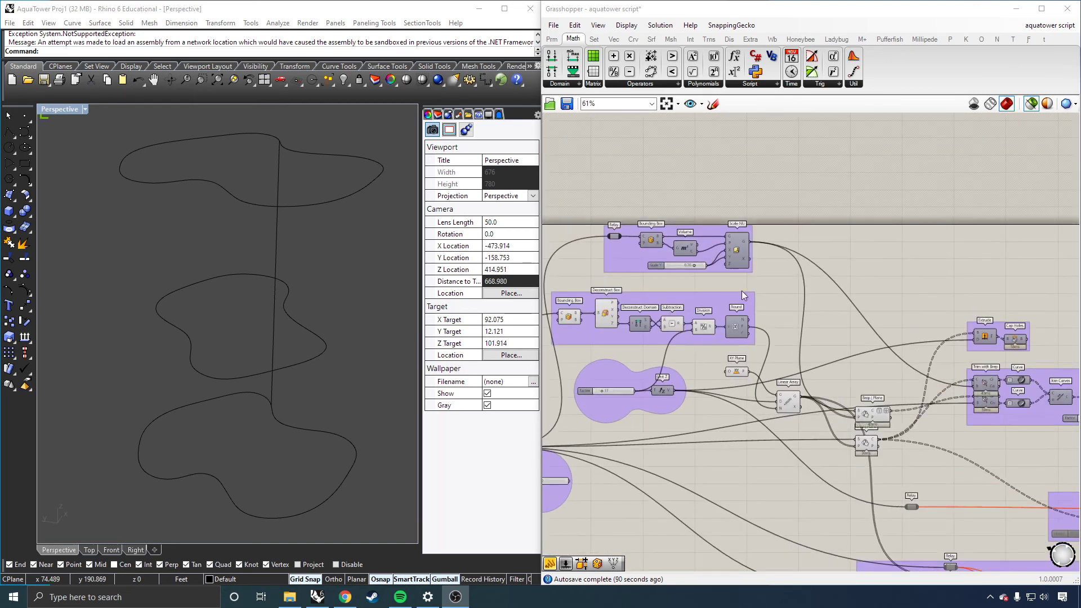
pyautogui.click(737, 294)
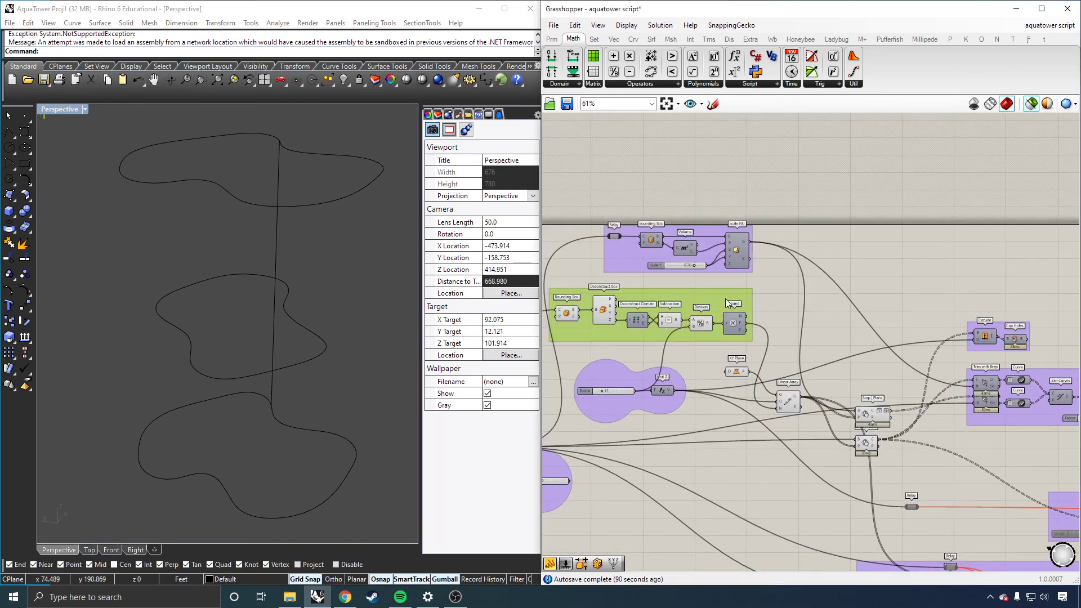
pyautogui.click(864, 415)
pyautogui.click(867, 443)
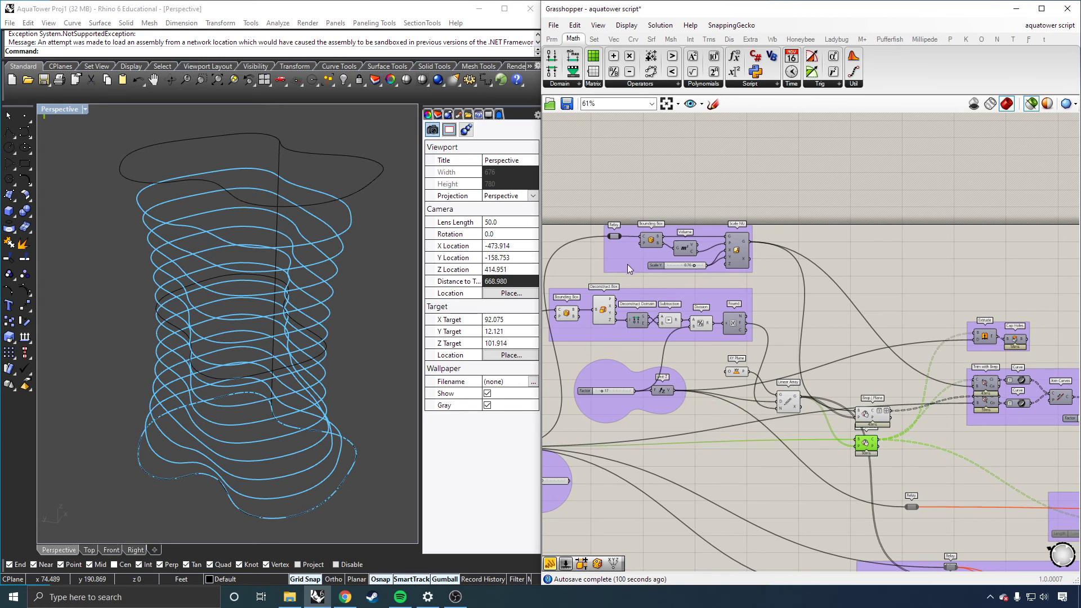
# Step: Select the Scale NU and Cap Holes components to preview the scaled box and the capped tower form
pyautogui.click(741, 251)
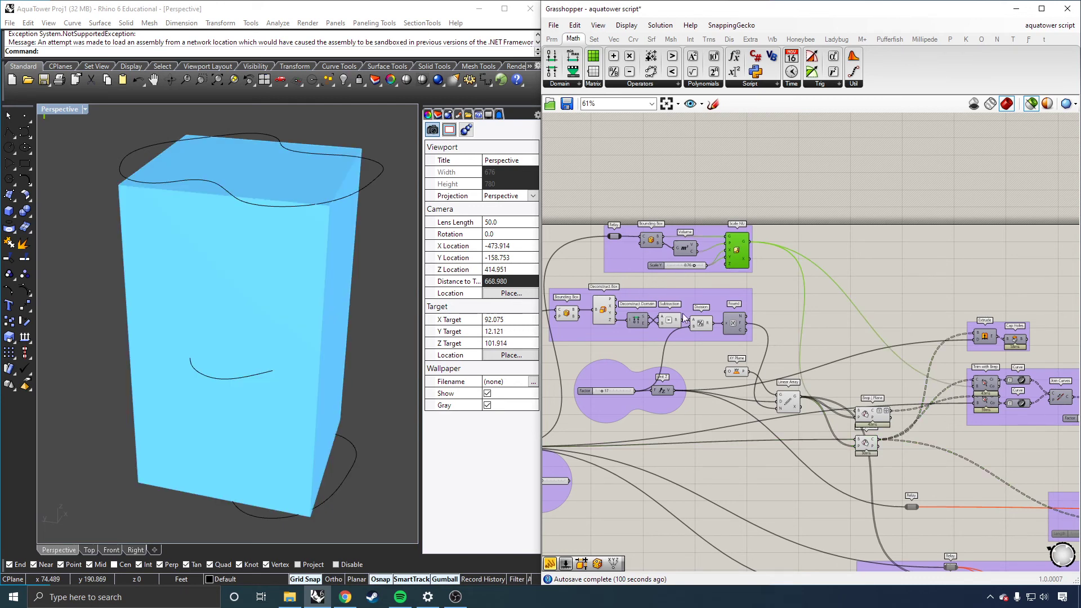
pyautogui.scroll(-1, 768, 358)
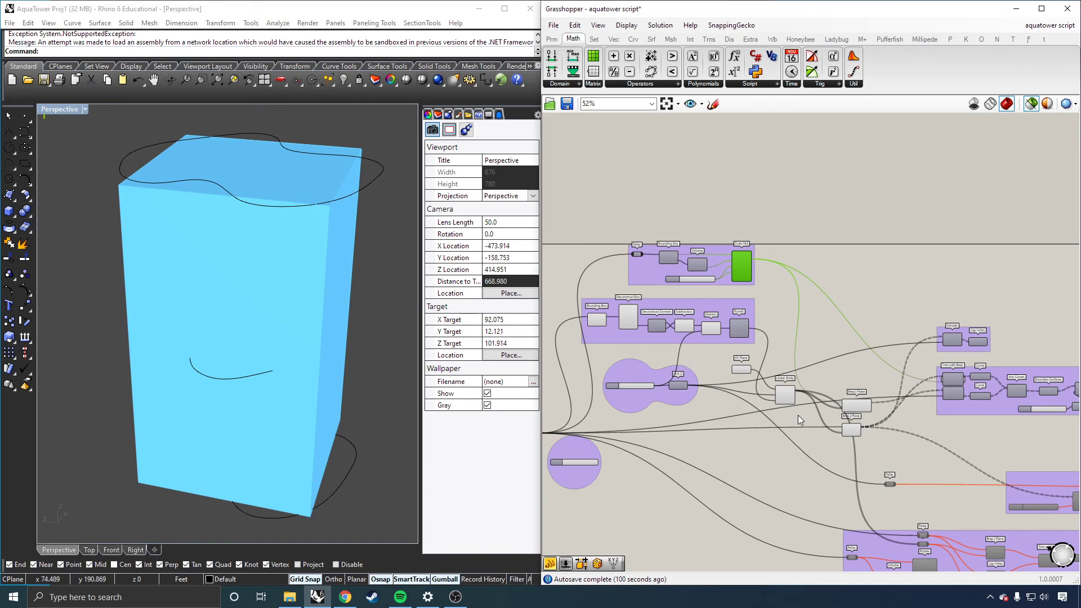
pyautogui.scroll(1, 798, 415)
pyautogui.scroll(2, 986, 404)
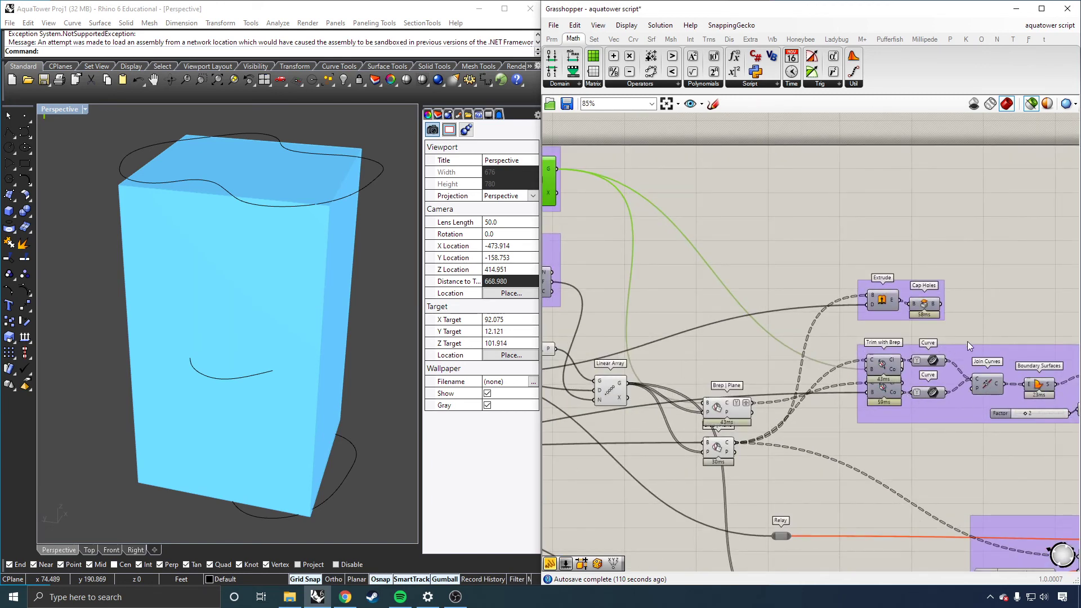
pyautogui.scroll(-2, 967, 342)
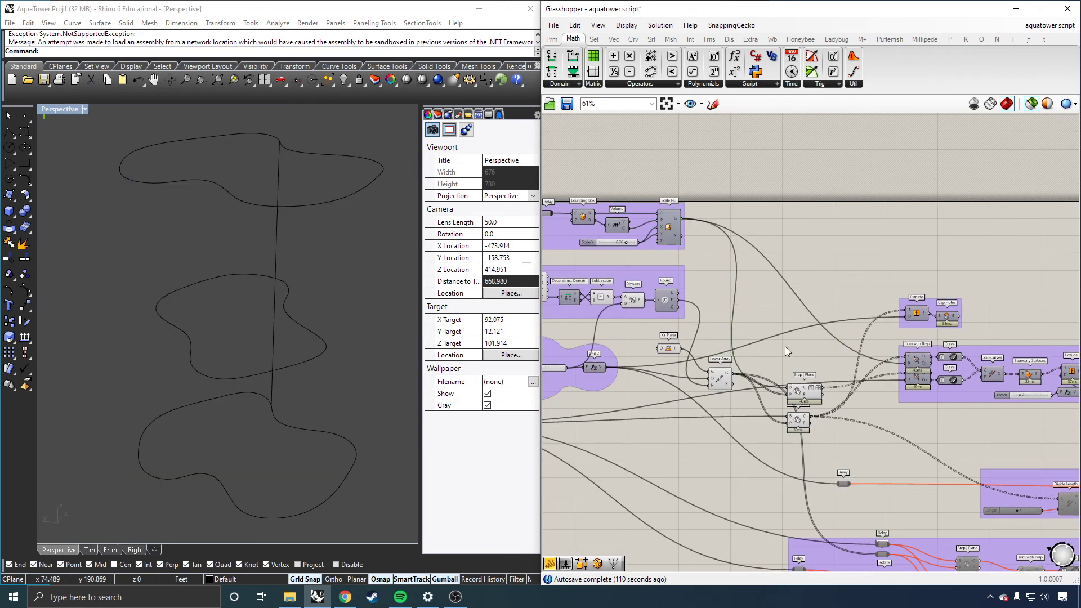
pyautogui.scroll(-2, 785, 346)
pyautogui.scroll(2, 600, 373)
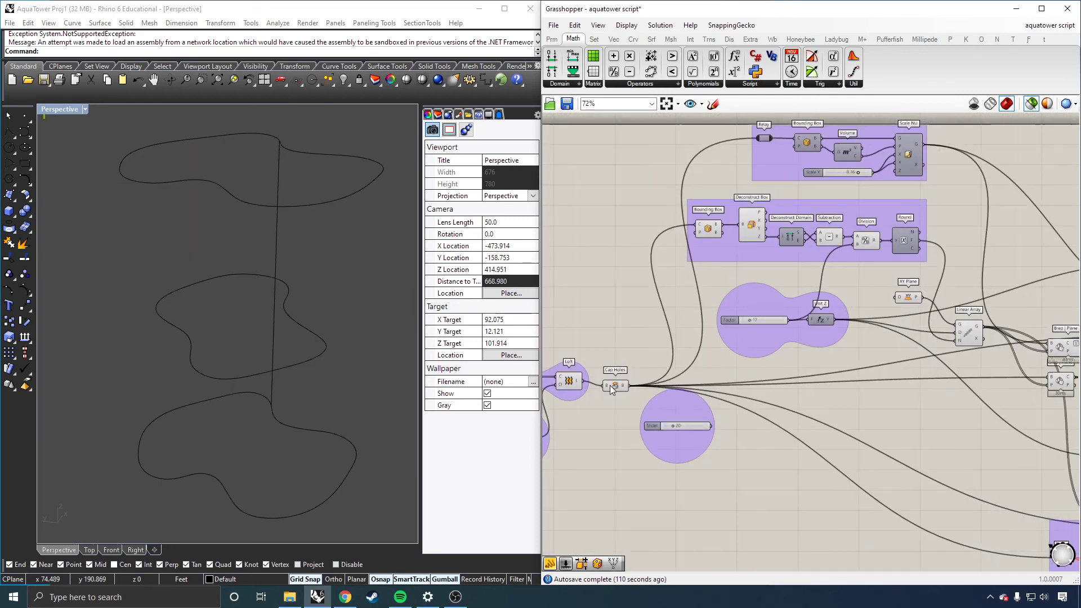
pyautogui.click(614, 386)
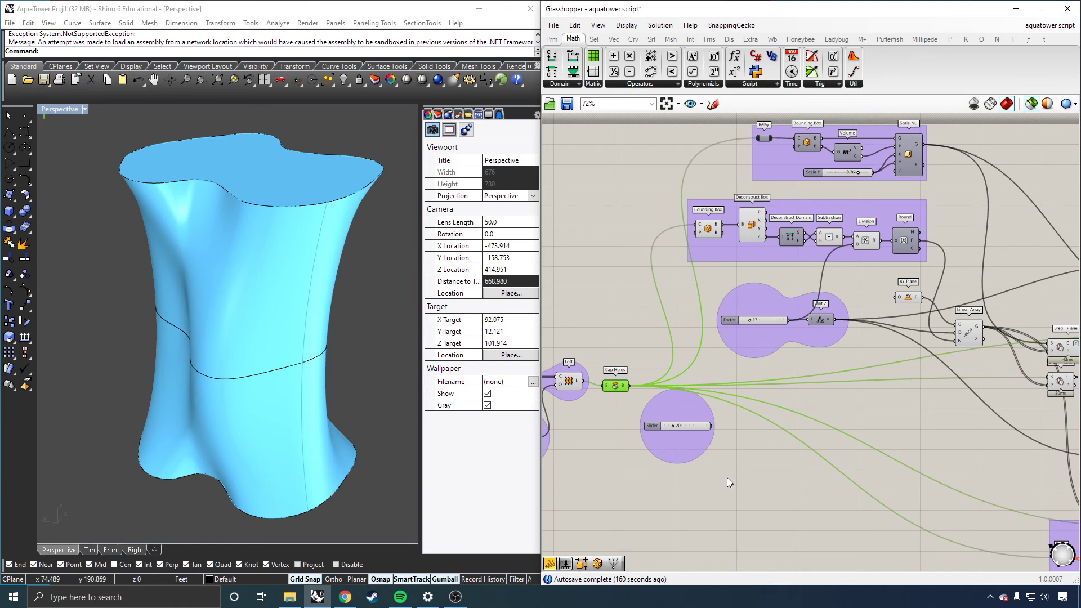
# Step: Select the Bounding Box component in the scaling group to preview its box around the curves
pyautogui.scroll(-1, 660, 473)
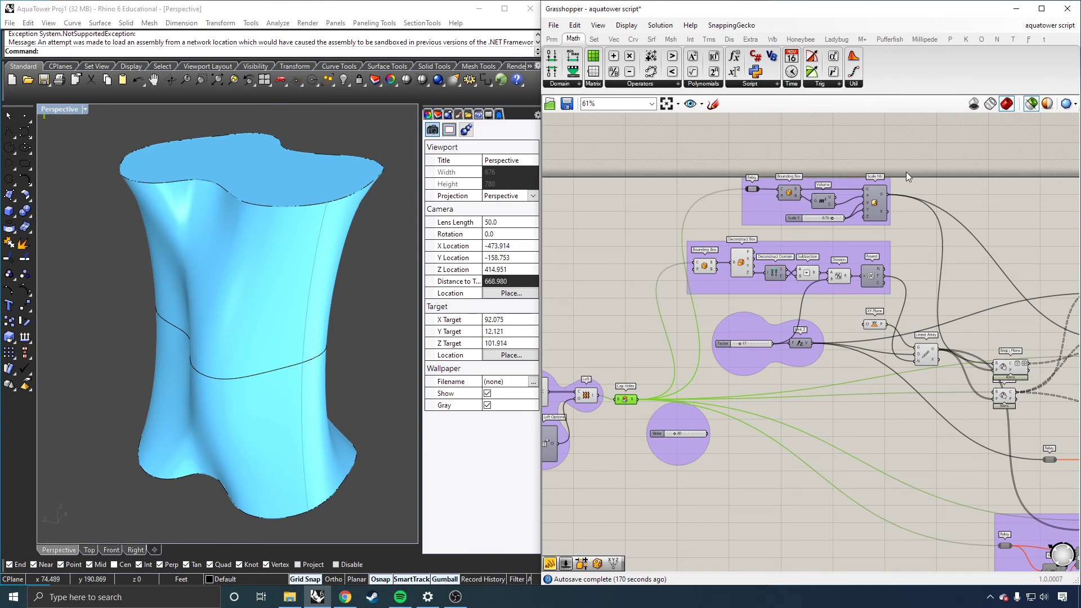
pyautogui.scroll(2, 907, 172)
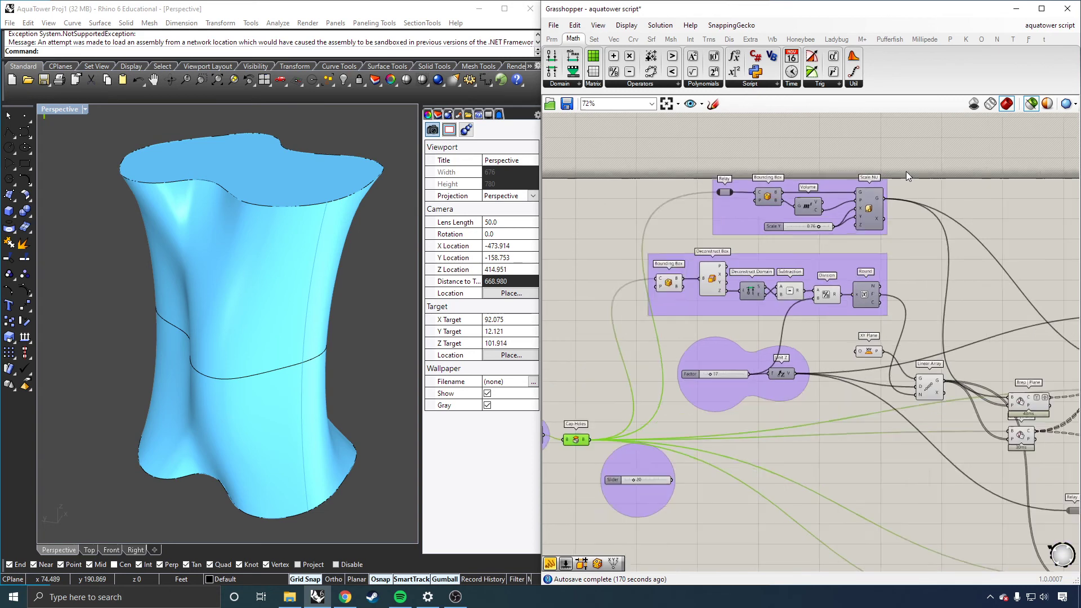
pyautogui.scroll(-2, 907, 174)
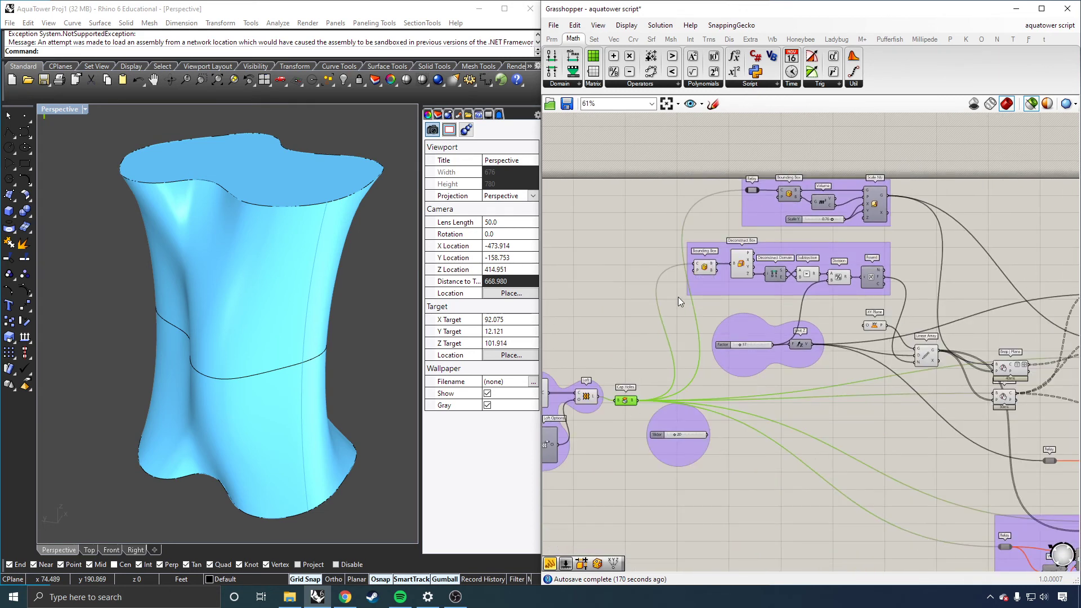
pyautogui.scroll(2, 734, 259)
pyautogui.click(741, 263)
pyautogui.click(701, 272)
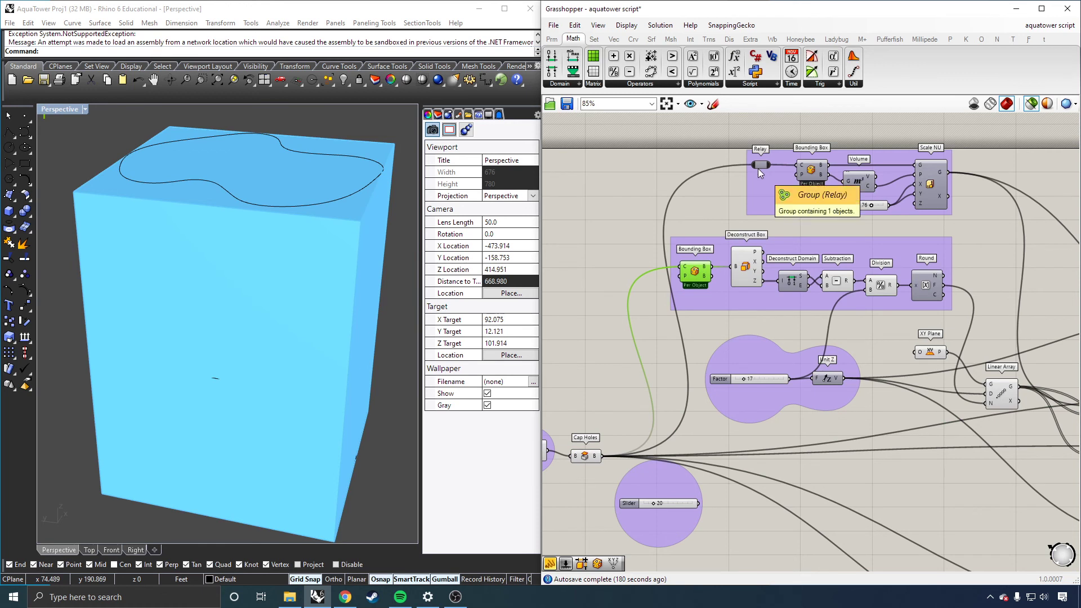
pyautogui.moveTo(758, 167)
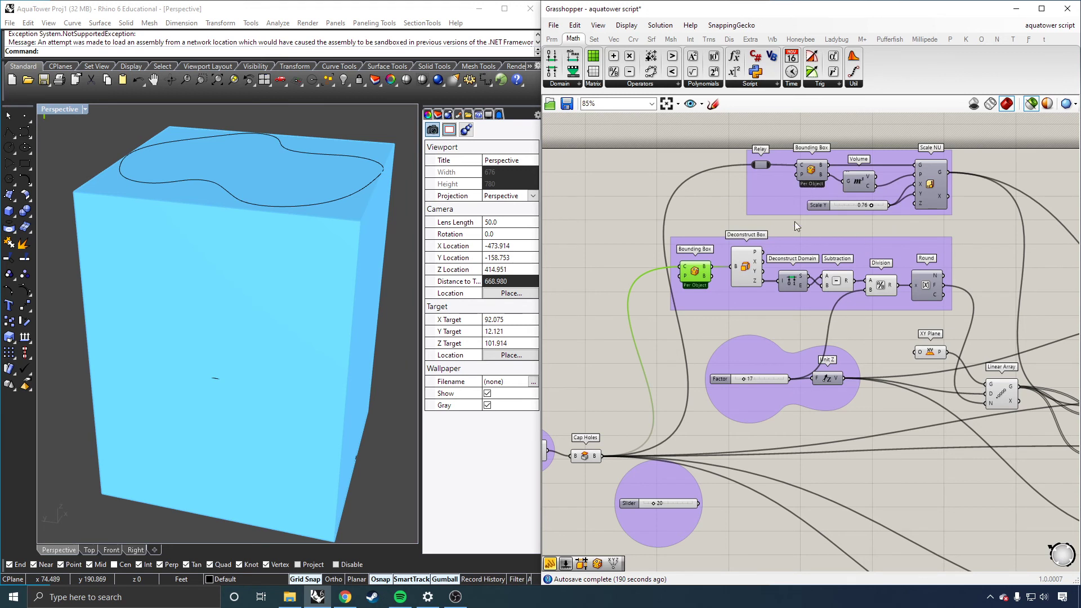
pyautogui.doubleClick(684, 180)
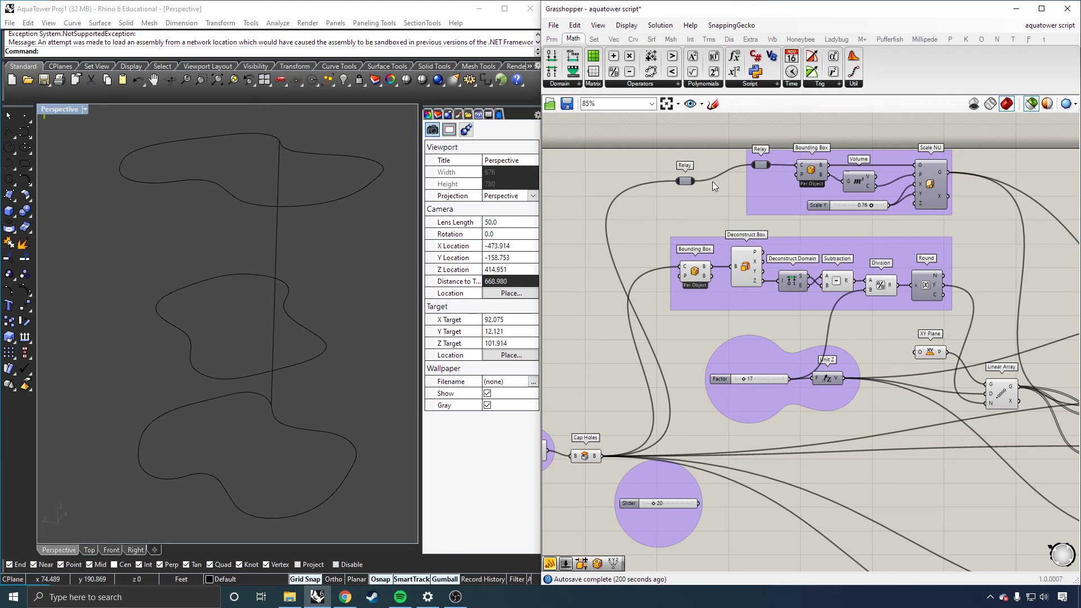
pyautogui.moveTo(685, 184); pyautogui.dragTo(666, 208)
pyautogui.scroll(-4, 688, 203)
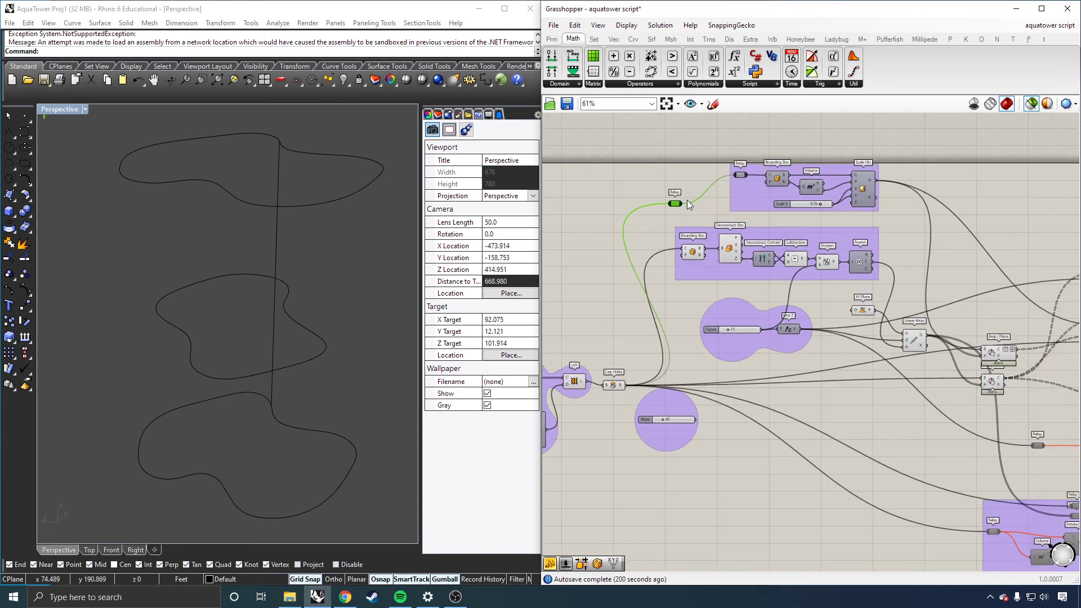
pyautogui.scroll(2, 684, 202)
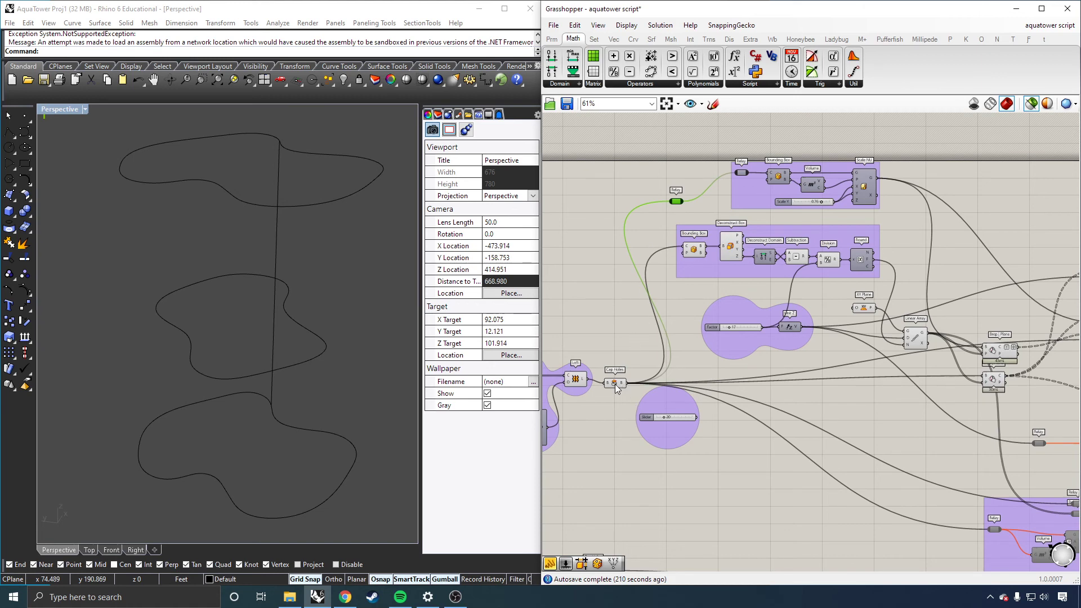
pyautogui.scroll(-2, 615, 384)
pyautogui.scroll(2, 903, 516)
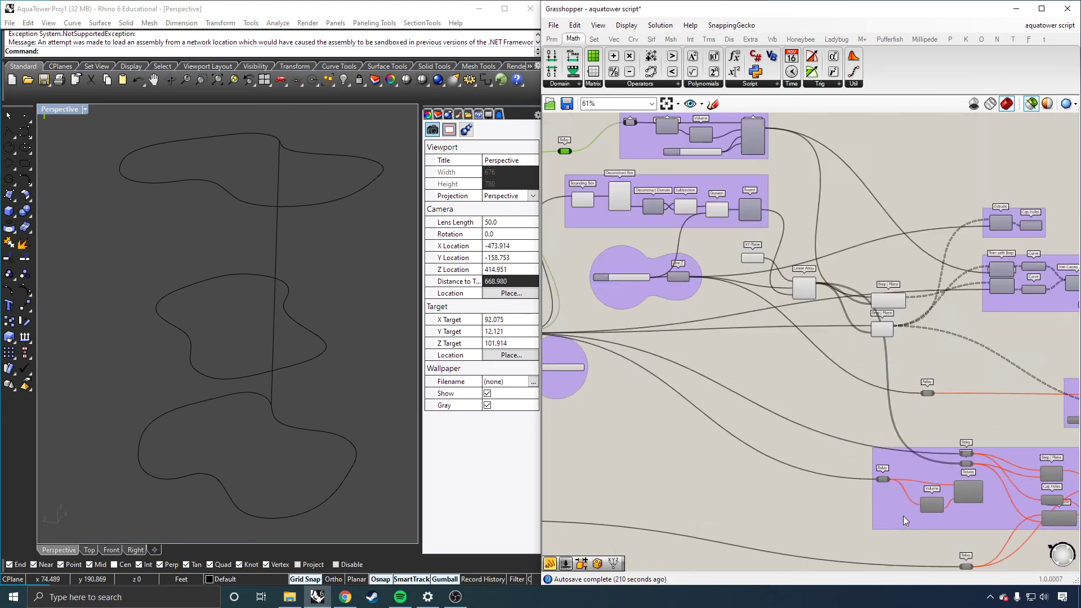
pyautogui.scroll(4, 903, 516)
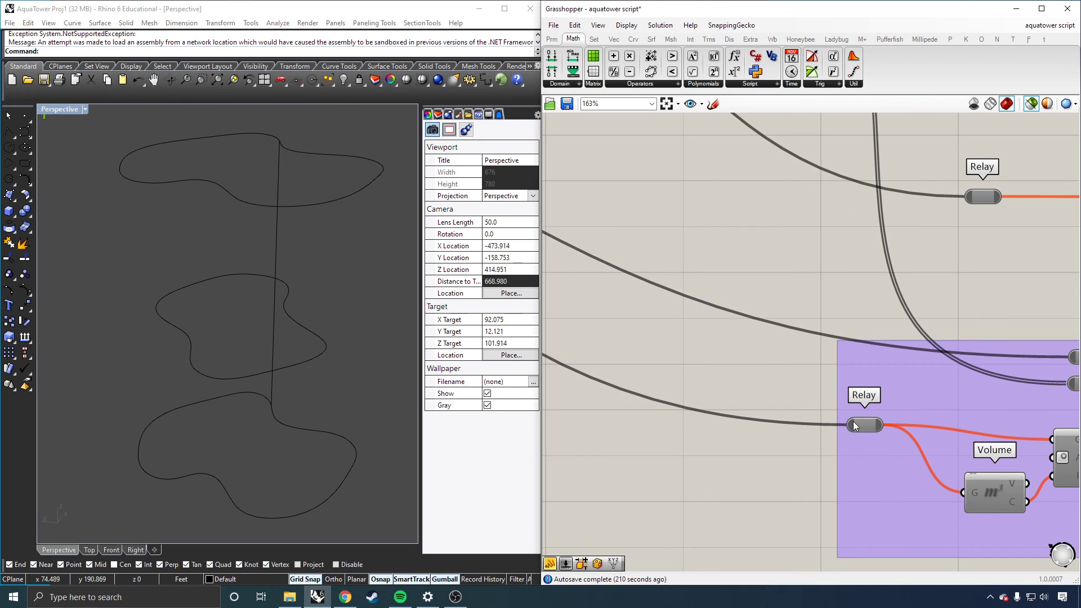
pyautogui.scroll(-1, 714, 418)
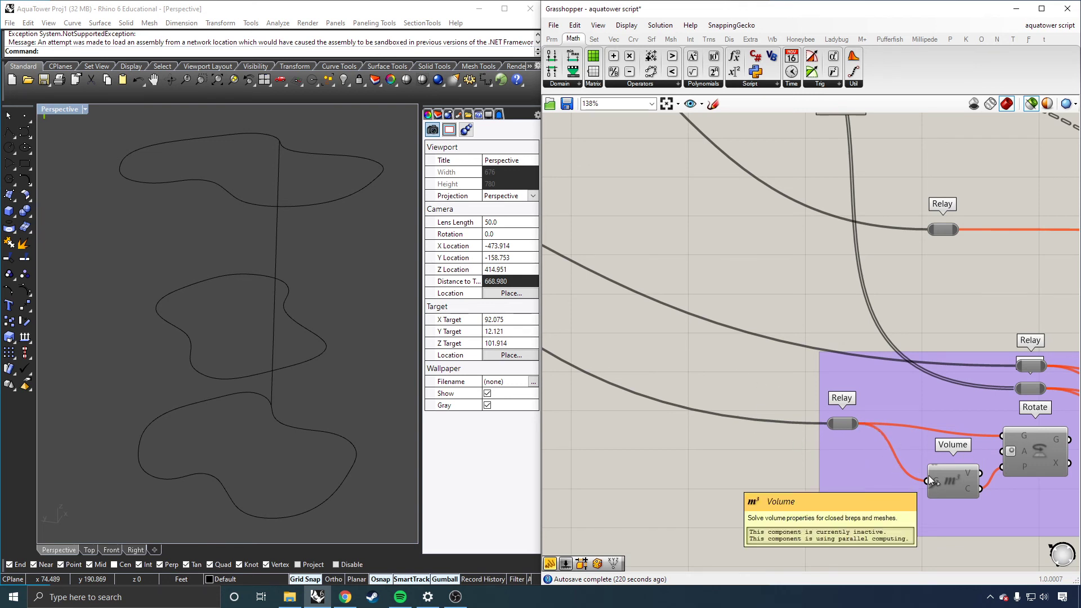
pyautogui.scroll(-5, 935, 467)
pyautogui.scroll(3, 716, 262)
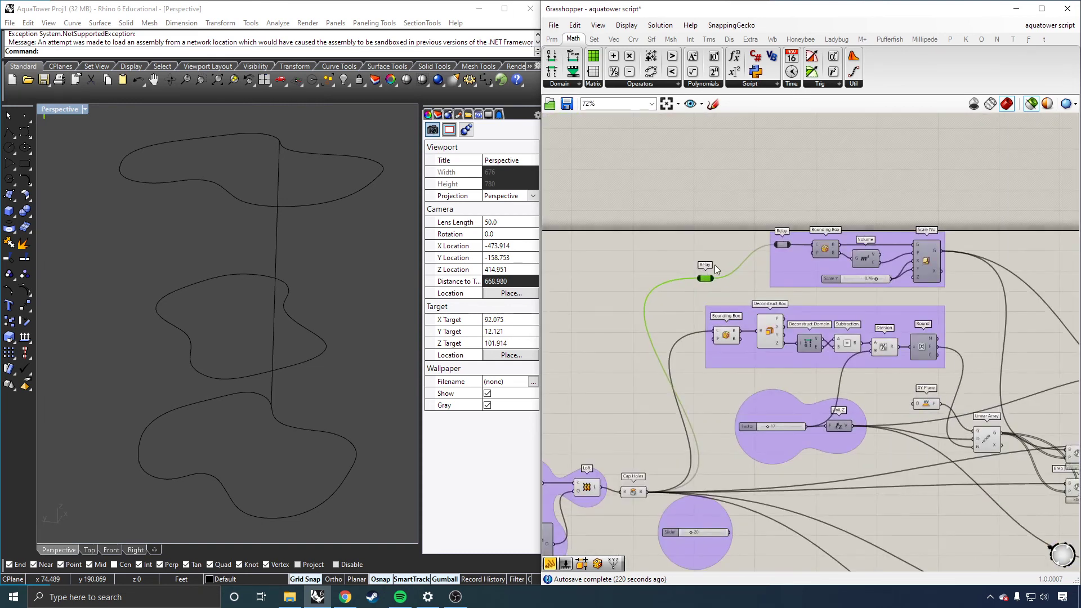
pyautogui.scroll(2, 703, 278)
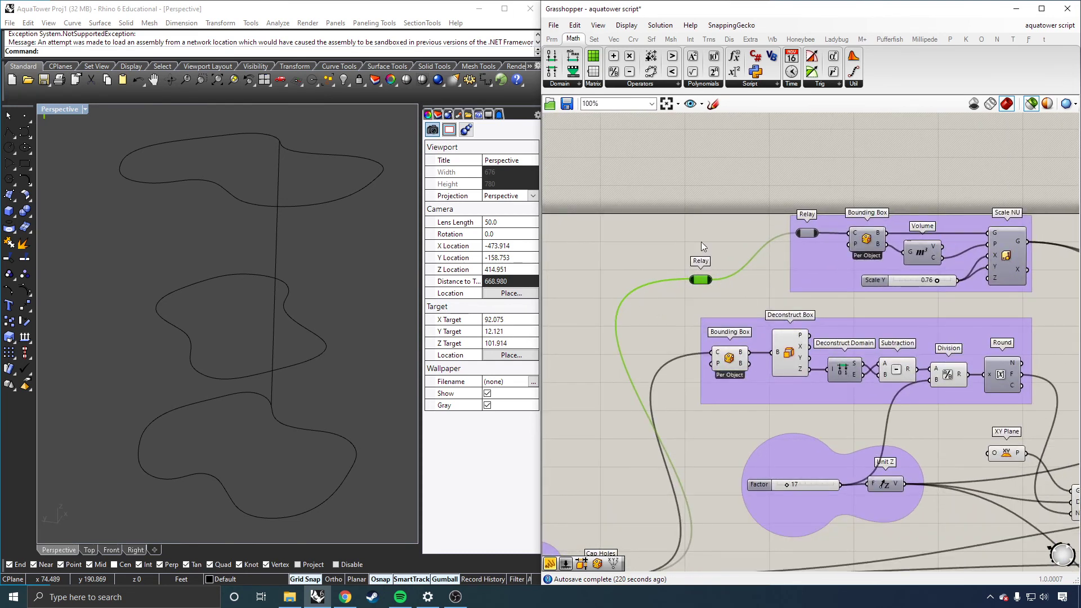
pyautogui.scroll(2, 679, 283)
pyautogui.moveTo(704, 281); pyautogui.dragTo(726, 243)
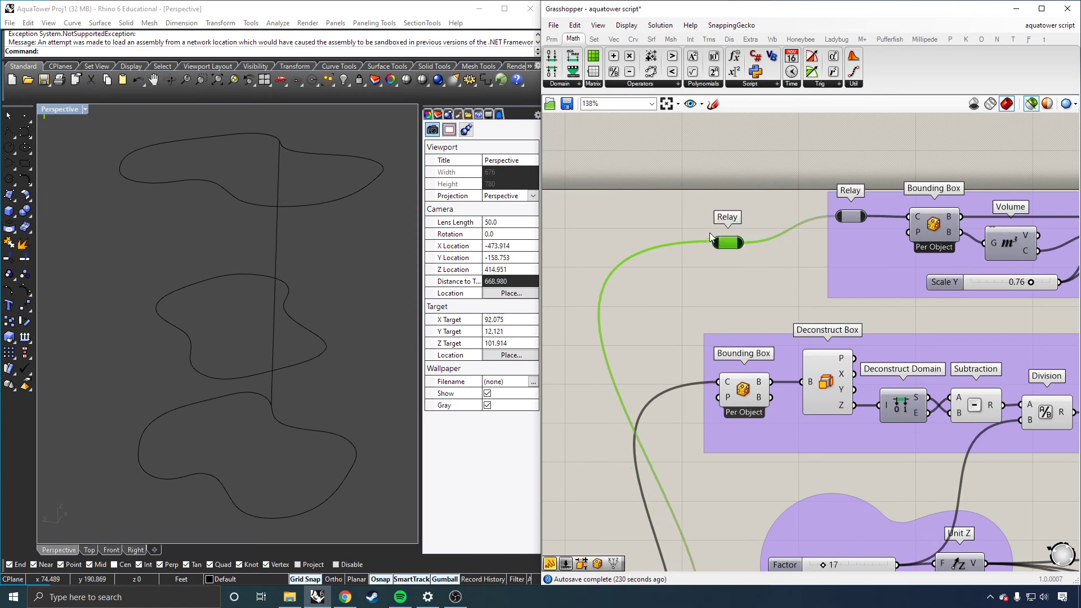
pyautogui.press('Delete')
# Step: Select the scaling group's Bounding Box component again to preview the box geometry
pyautogui.scroll(-2, 765, 214)
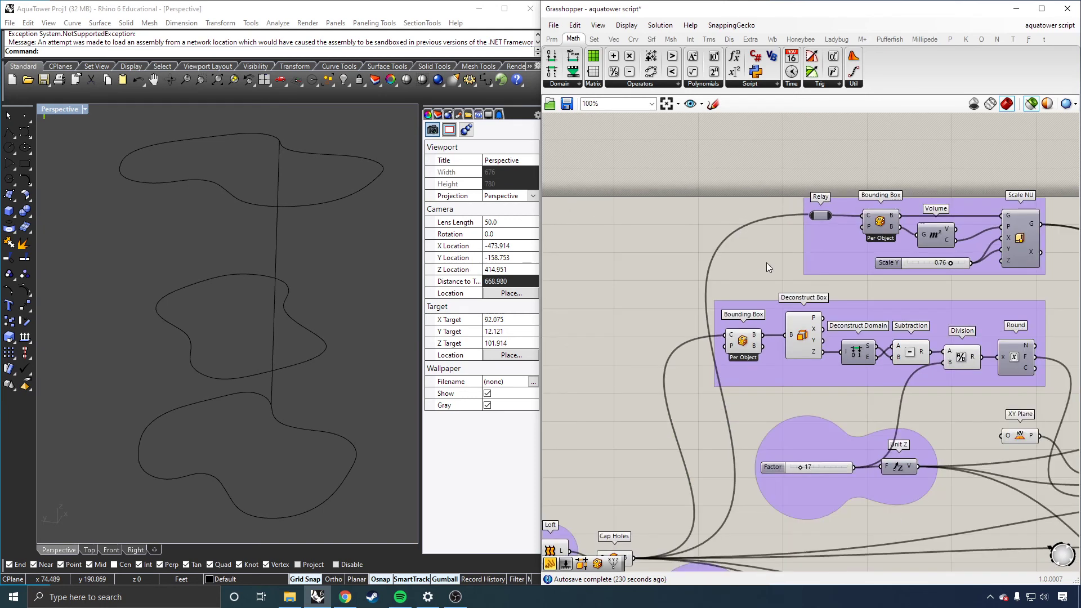
pyautogui.scroll(1, 826, 208)
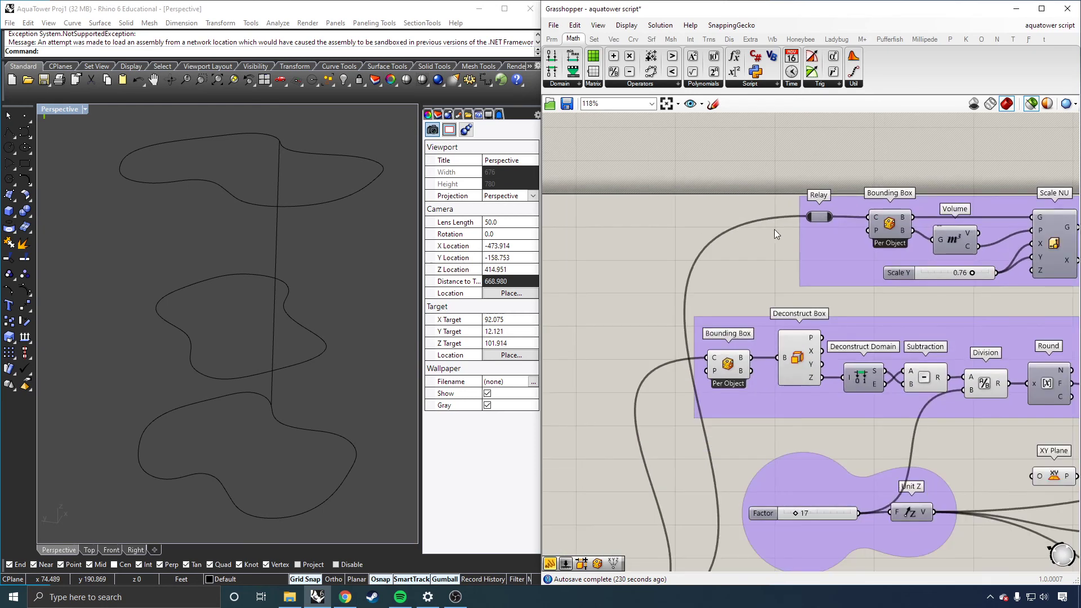
pyautogui.scroll(-1, 698, 253)
pyautogui.click(857, 229)
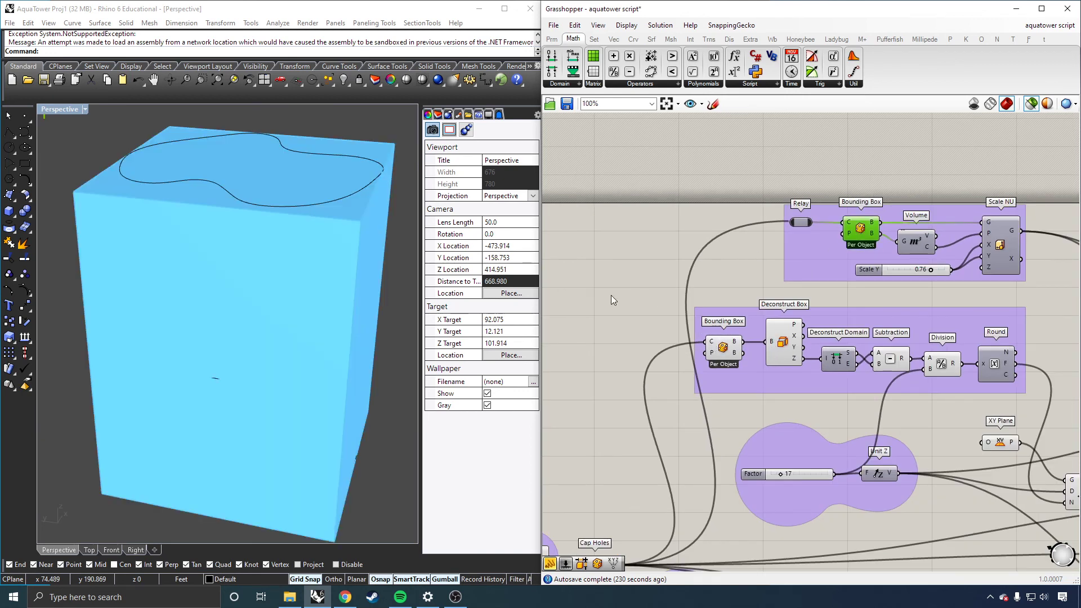
# Step: Examine the Volume component's centroid output alongside the Bounding Box in the scaling group
pyautogui.scroll(-1, 628, 338)
pyautogui.scroll(-1, 628, 338)
pyautogui.scroll(4, 907, 239)
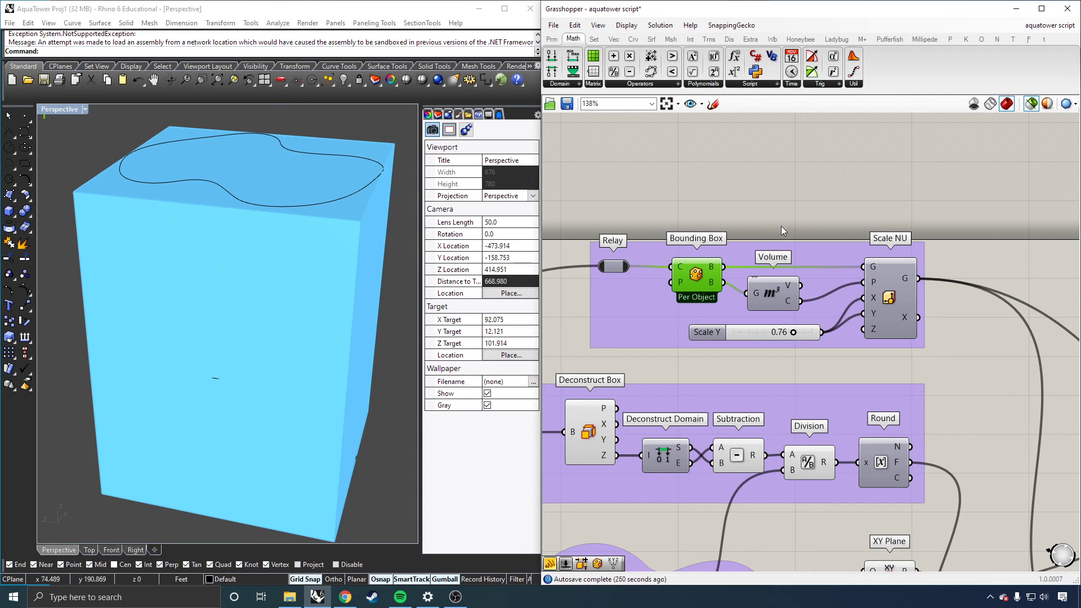
pyautogui.click(768, 301)
pyautogui.click(705, 284)
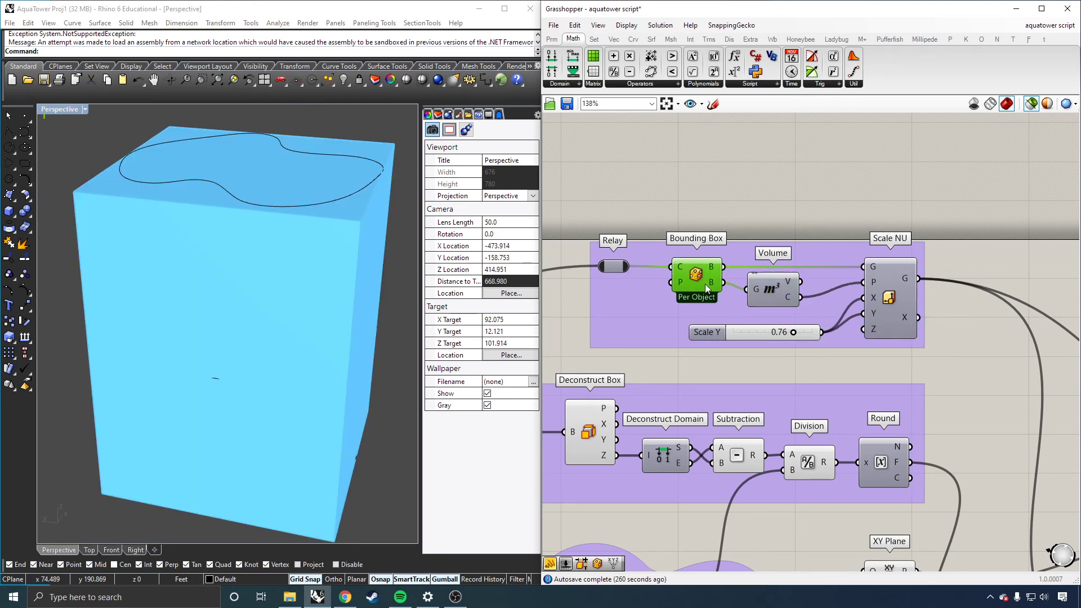
pyautogui.click(779, 292)
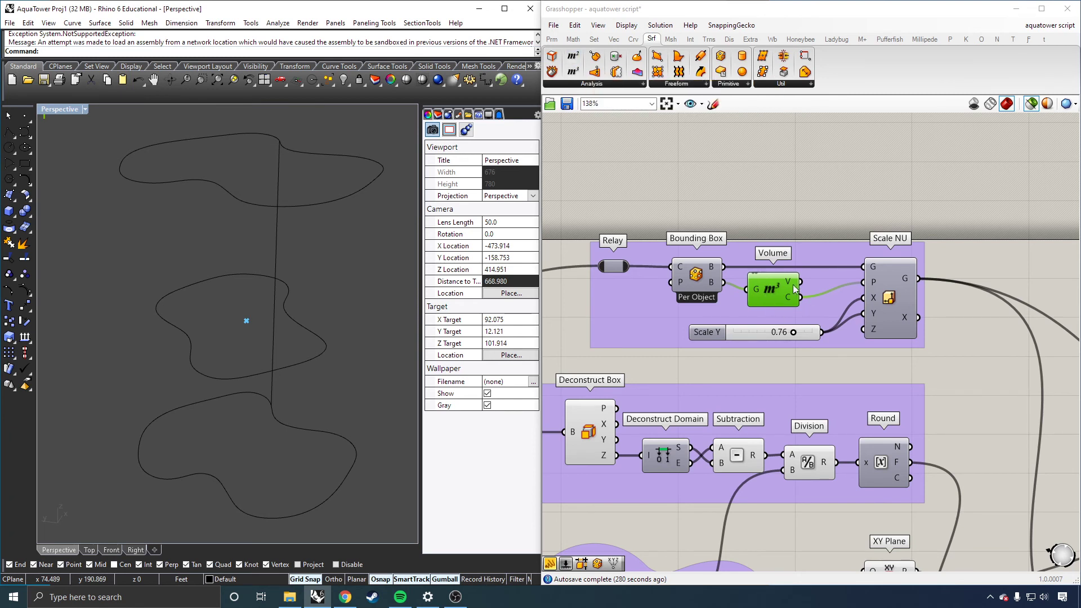
pyautogui.moveTo(793, 284)
pyautogui.moveTo(788, 297)
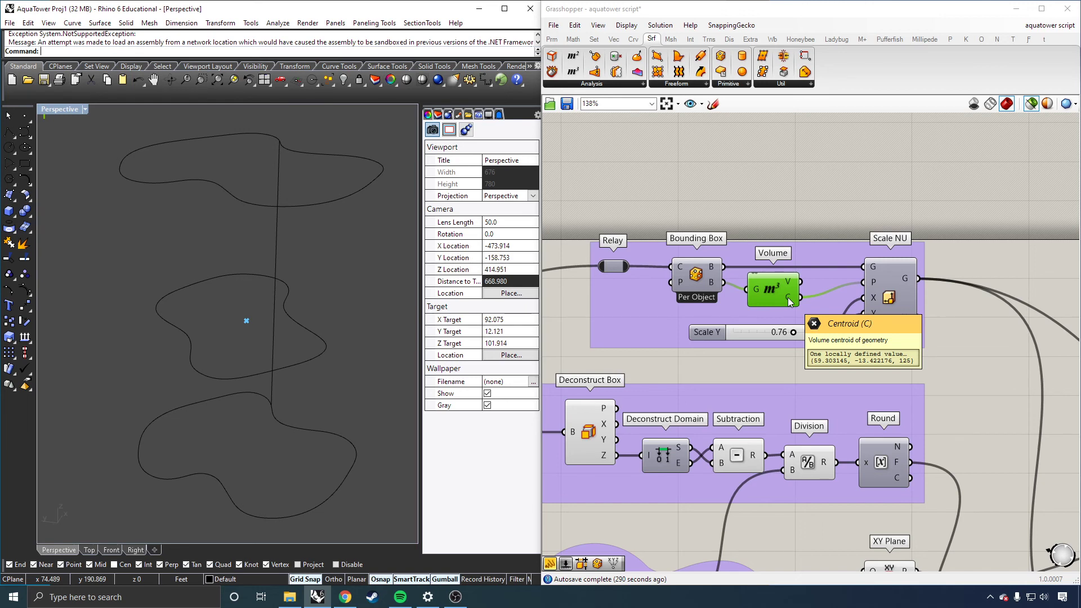
pyautogui.click(699, 273)
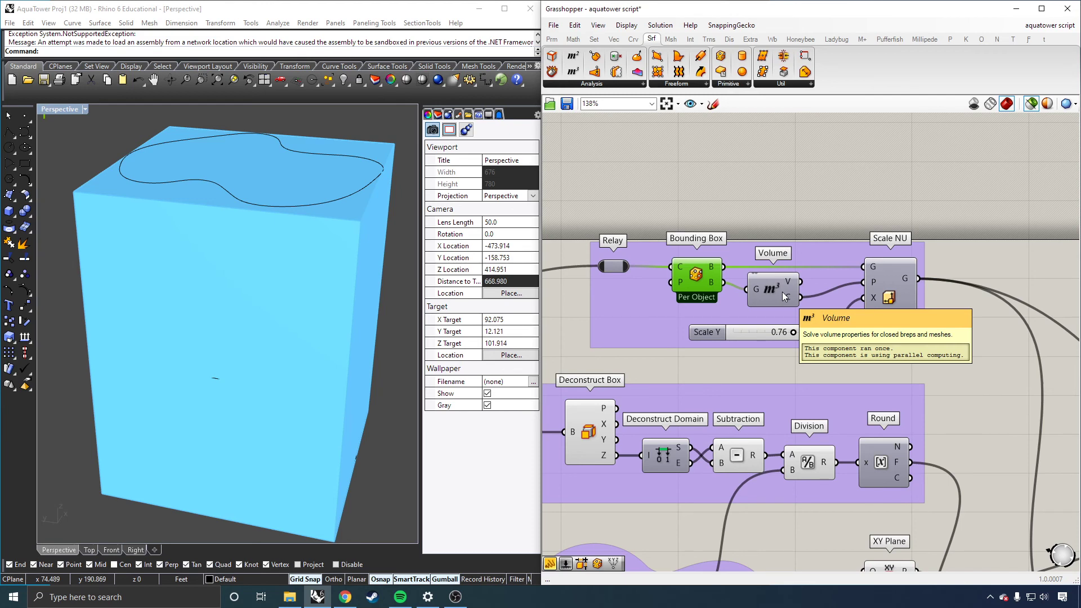
# Step: Copy the Volume component above the scaling group and connect the Relay's output to its geometry input
pyautogui.scroll(-3, 877, 225)
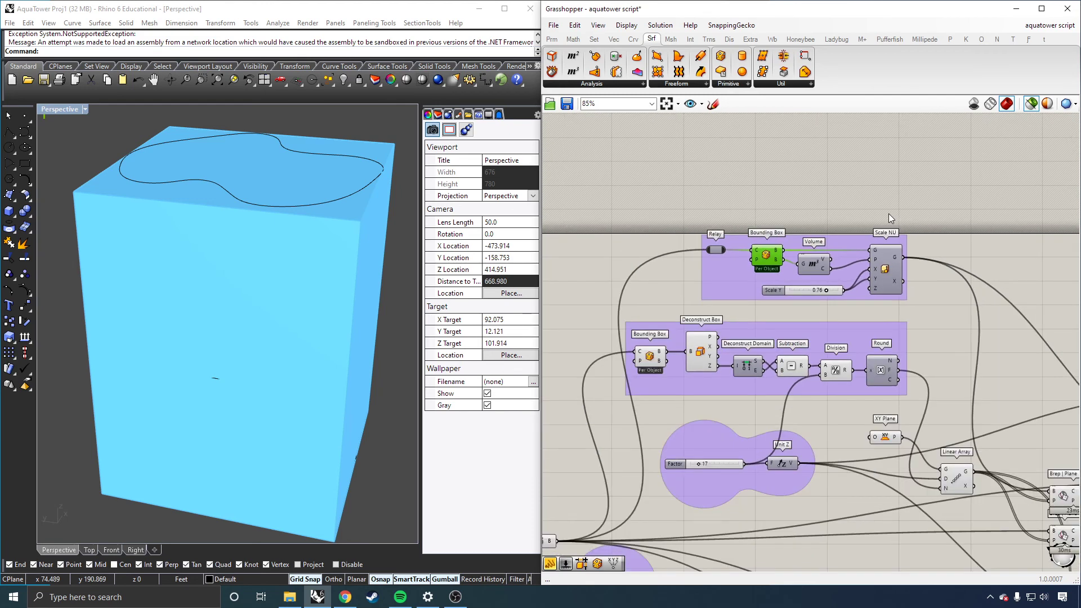
pyautogui.click(826, 269)
pyautogui.keyDown('alt'); pyautogui.moveTo(819, 259); pyautogui.dragTo(828, 205); pyautogui.keyUp('alt')
pyautogui.moveTo(726, 249); pyautogui.dragTo(808, 210)
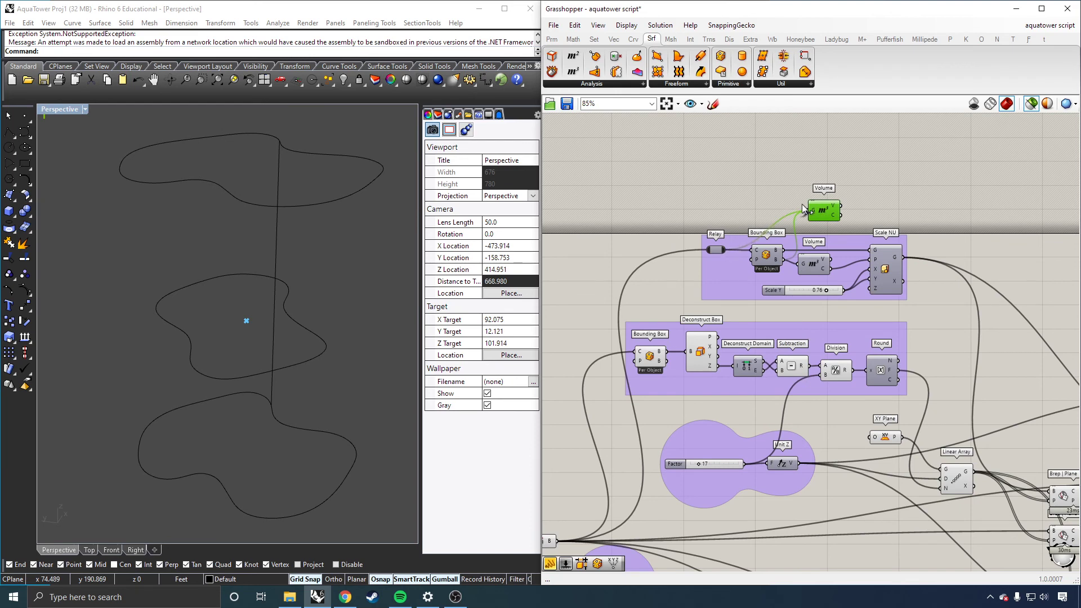
pyautogui.scroll(3, 843, 222)
pyautogui.doubleClick(888, 205)
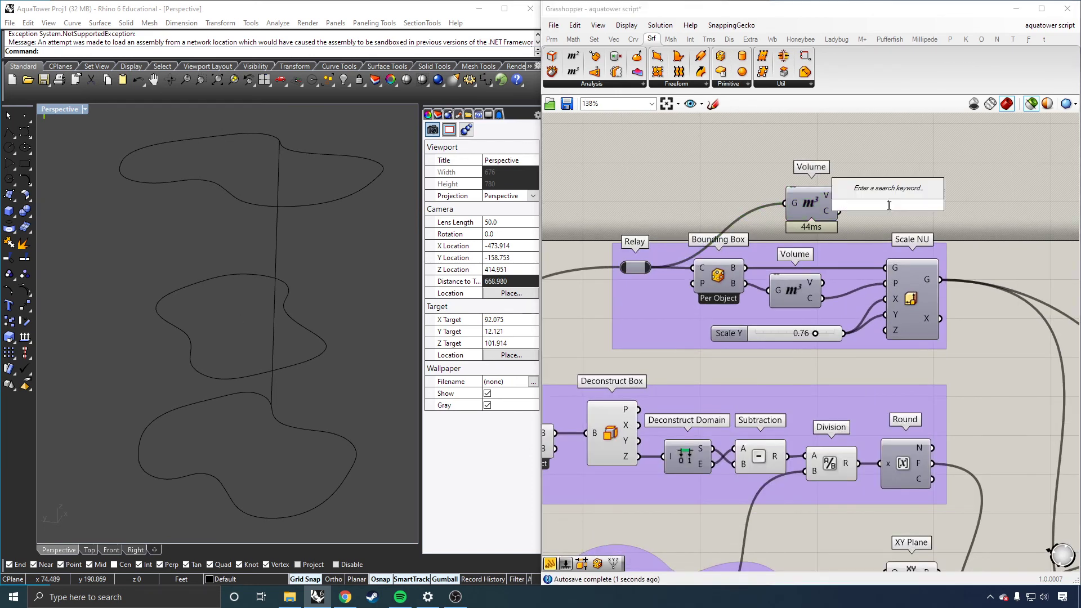
pyautogui.write('panel')
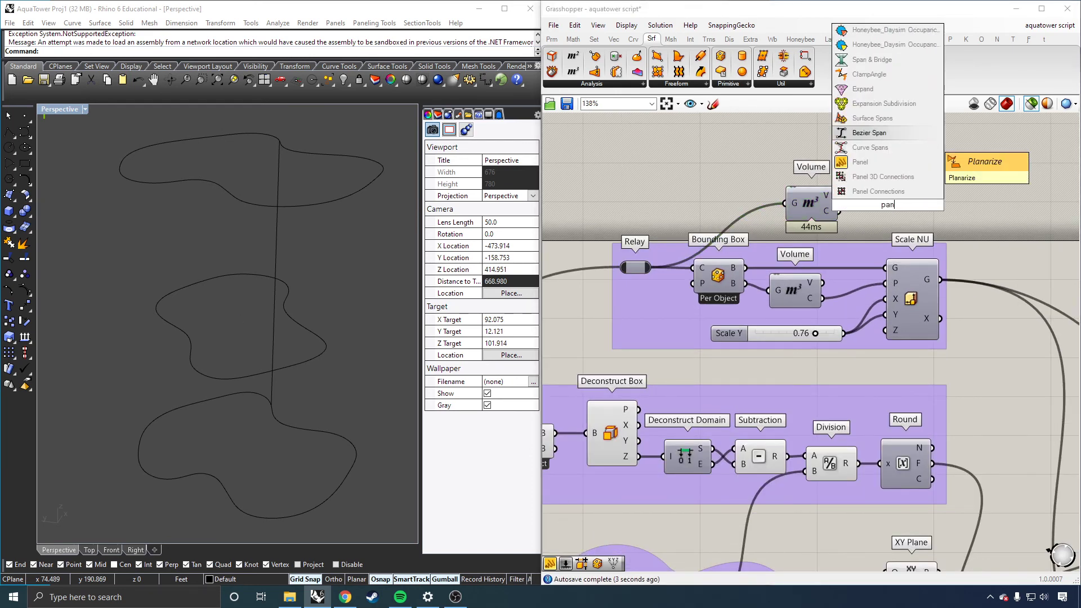
pyautogui.press('Down')
pyautogui.press('Down')
pyautogui.press('Down')
pyautogui.press('Down')
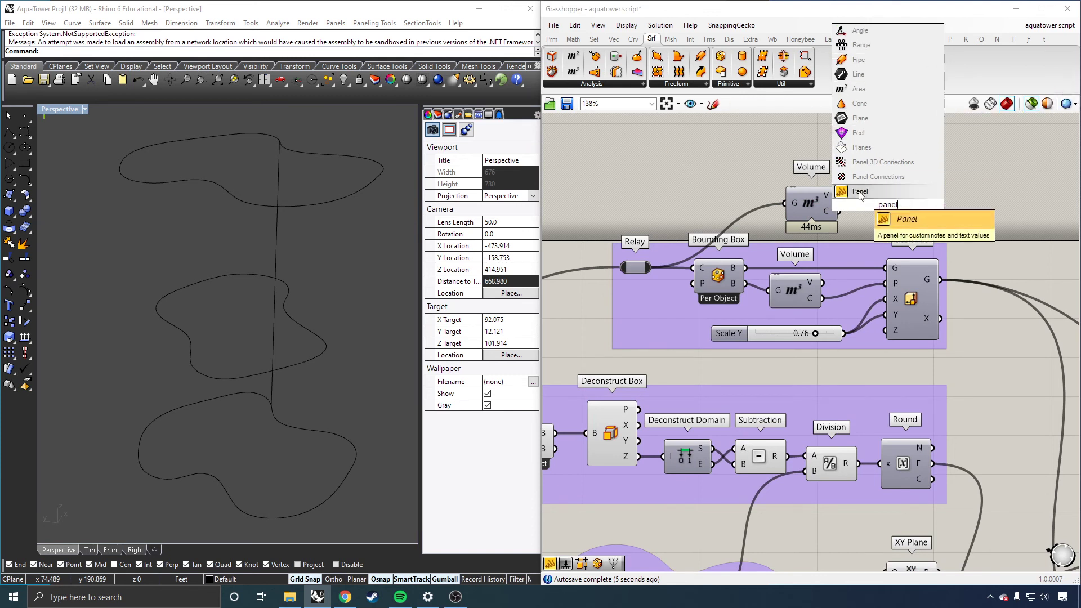
pyautogui.press('Return')
pyautogui.moveTo(902, 205); pyautogui.dragTo(974, 207)
pyautogui.hotkey('ctrl', 'c')
pyautogui.hotkey('ctrl', 'v')
pyautogui.scroll(-2, 915, 180)
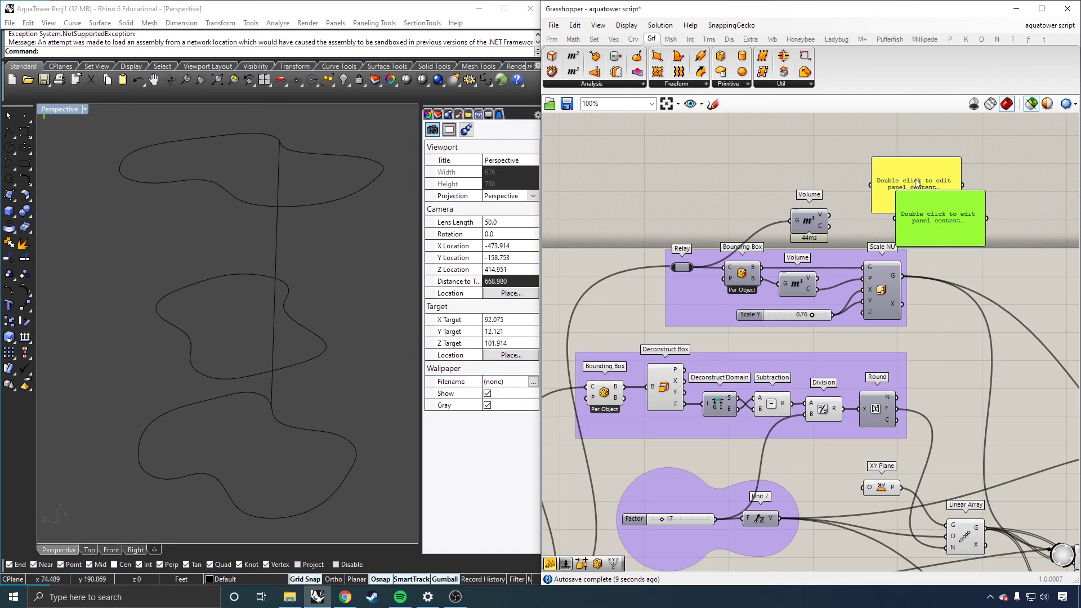
pyautogui.scroll(2, 917, 181)
pyautogui.moveTo(798, 245); pyautogui.dragTo(883, 150)
pyautogui.click(903, 180)
pyautogui.moveTo(963, 173); pyautogui.dragTo(1036, 174)
pyautogui.moveTo(989, 202); pyautogui.dragTo(1027, 222)
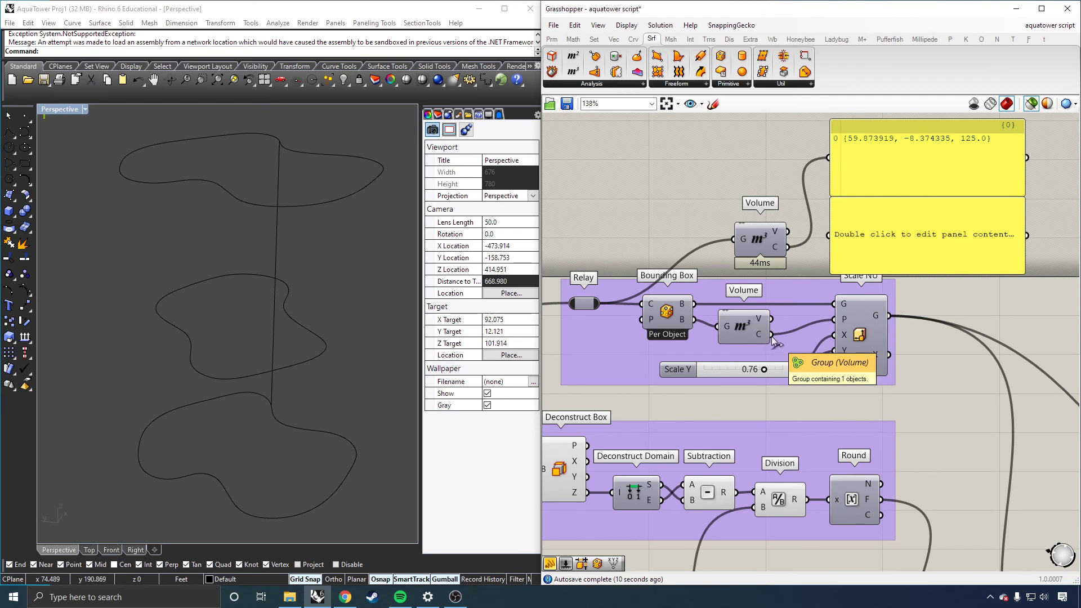
pyautogui.moveTo(771, 335); pyautogui.dragTo(828, 234)
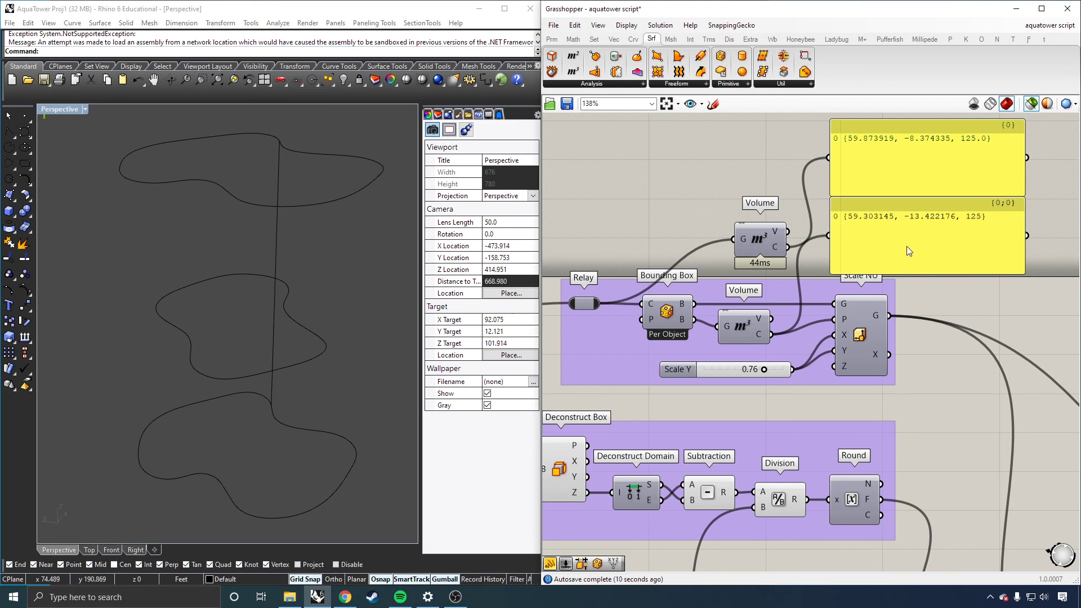
# Step: Preview the scaling group's Volume, Bounding Box and Relay components in the viewport
pyautogui.click(743, 334)
pyautogui.click(671, 311)
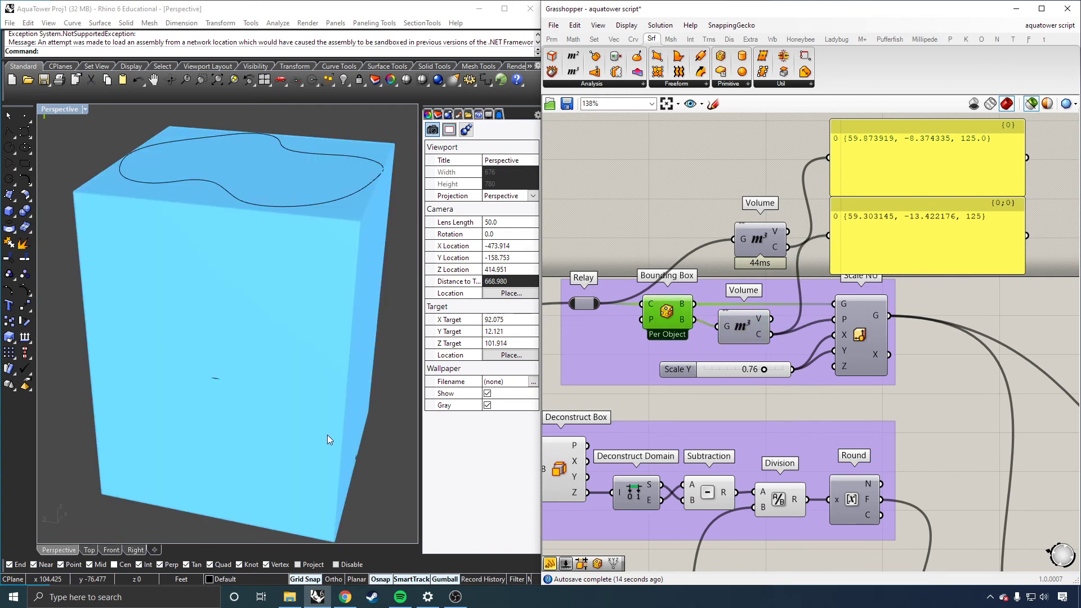
pyautogui.click(583, 305)
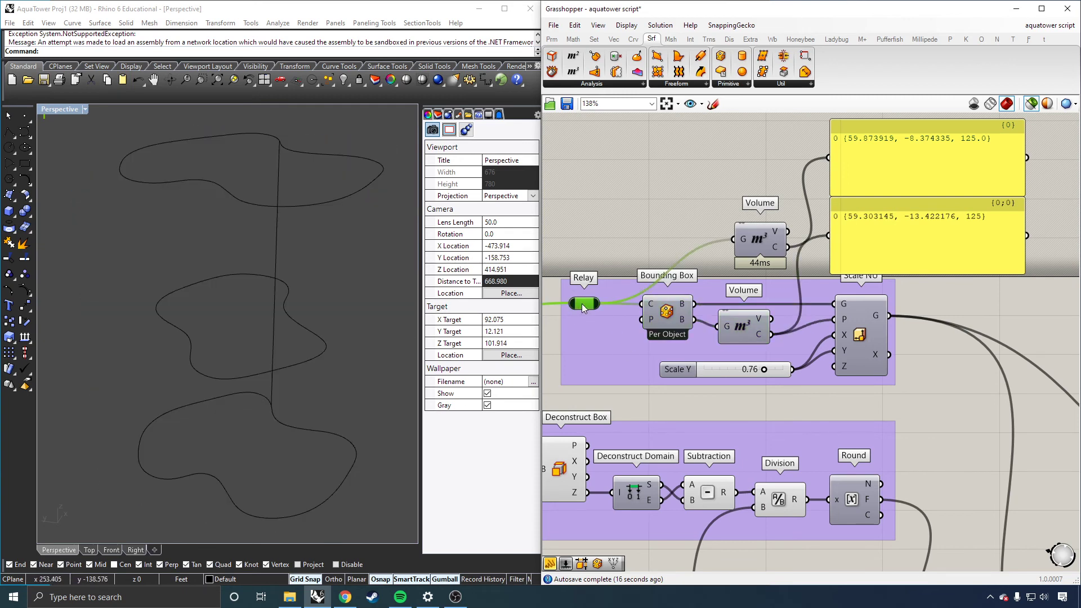
pyautogui.click(742, 243)
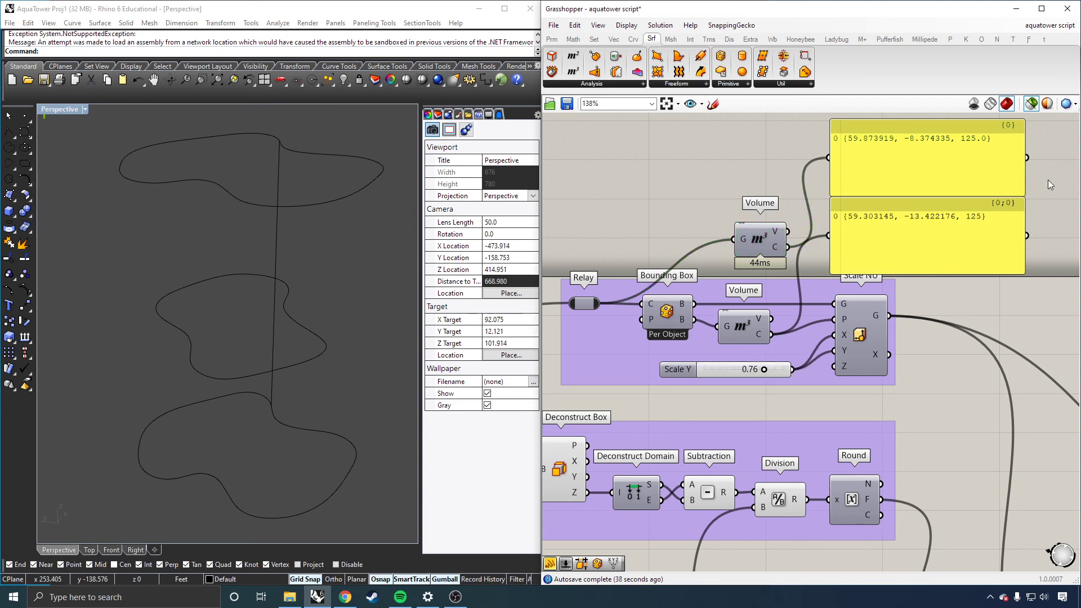
# Step: Delete the two centroid panels and the copied Volume component above the scaling group
pyautogui.moveTo(1048, 180); pyautogui.dragTo(937, 248)
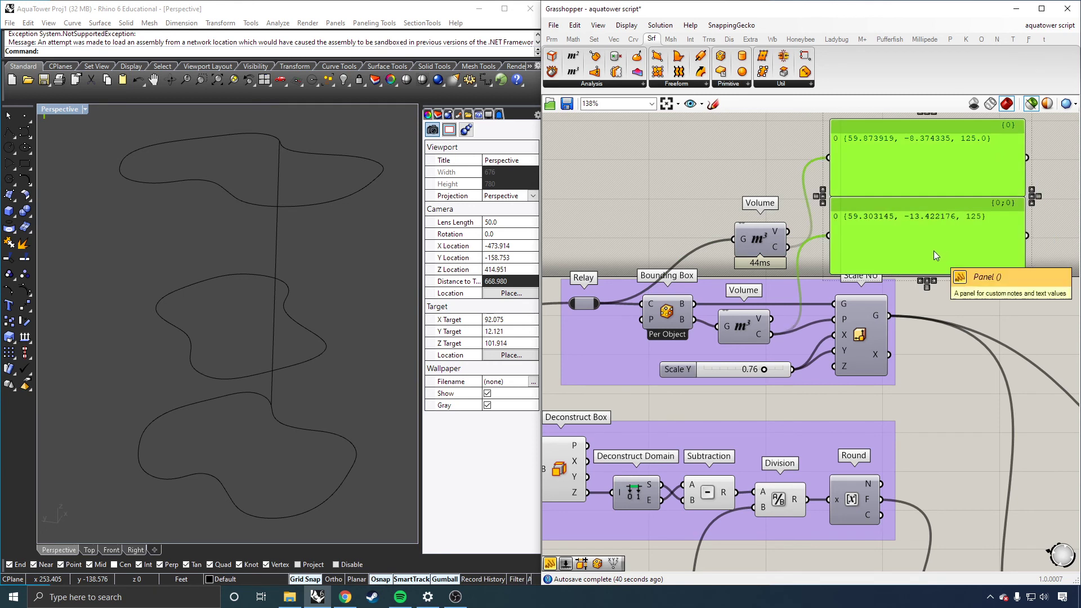
pyautogui.press('Delete')
pyautogui.click(755, 241)
pyautogui.press('Delete')
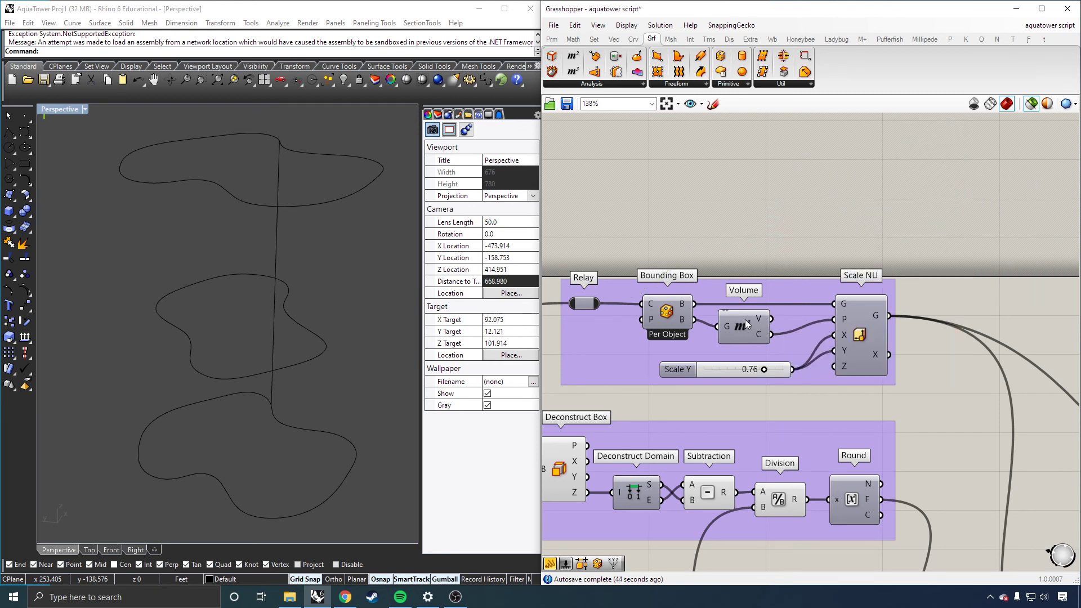
pyautogui.moveTo(762, 334)
pyautogui.moveTo(846, 309)
pyautogui.doubleClick(837, 228)
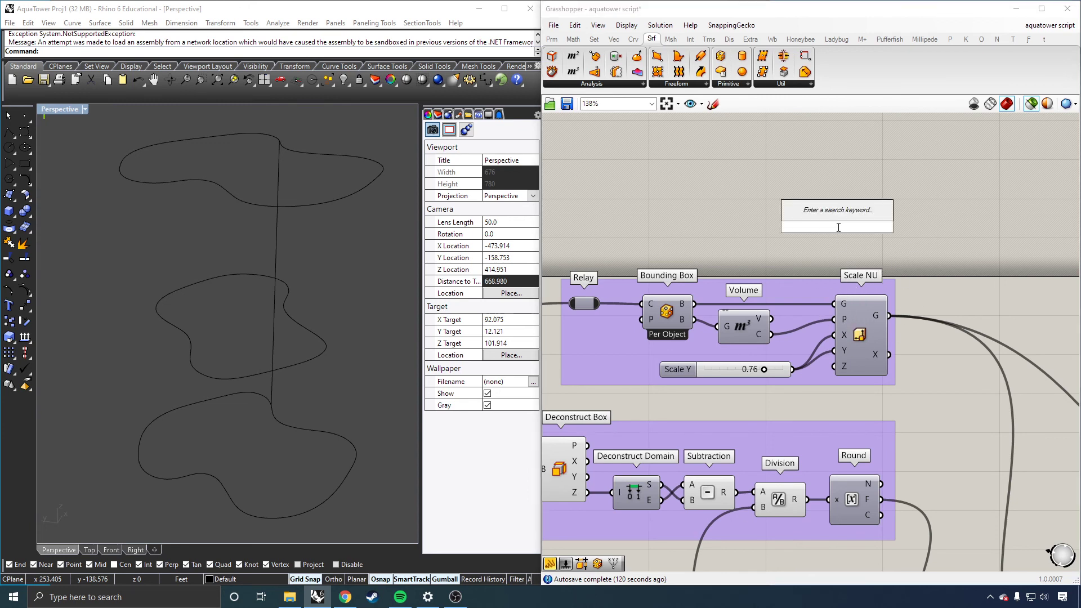
pyautogui.write('scale')
pyautogui.press('Return')
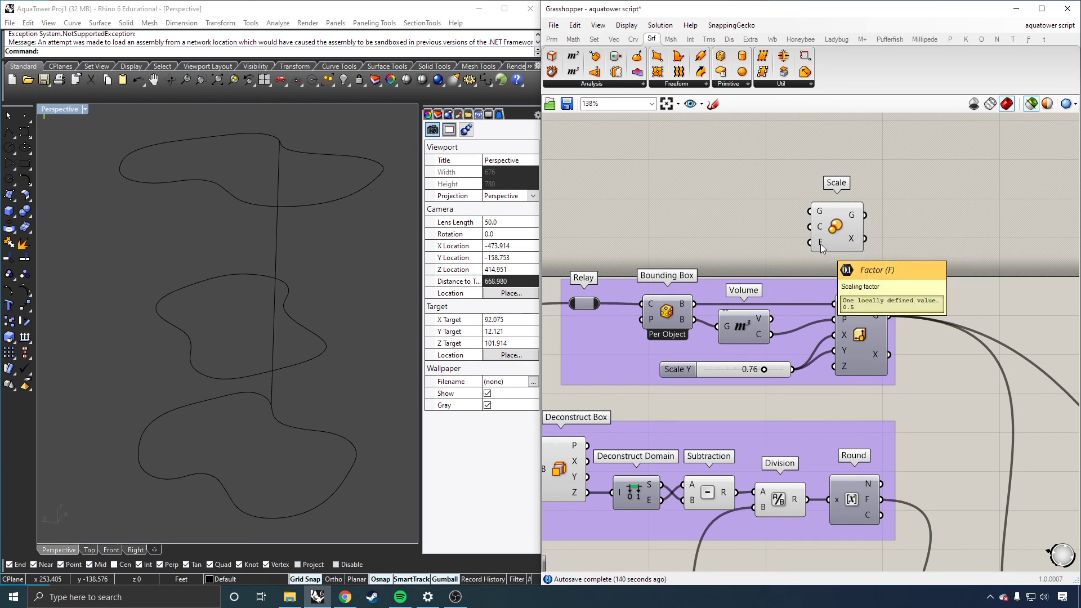
pyautogui.moveTo(881, 357)
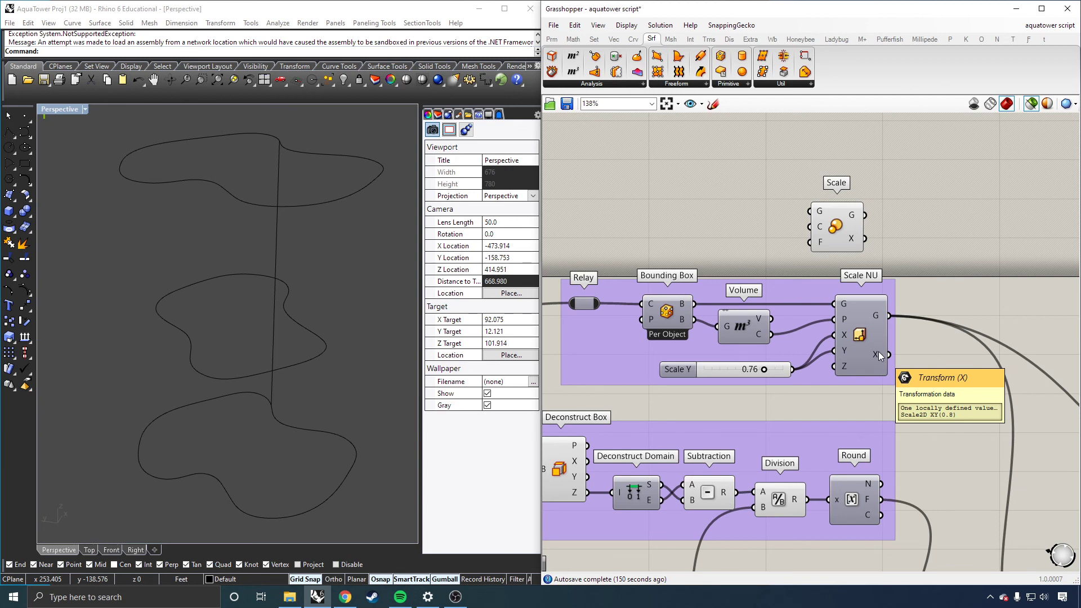
pyautogui.press('Delete')
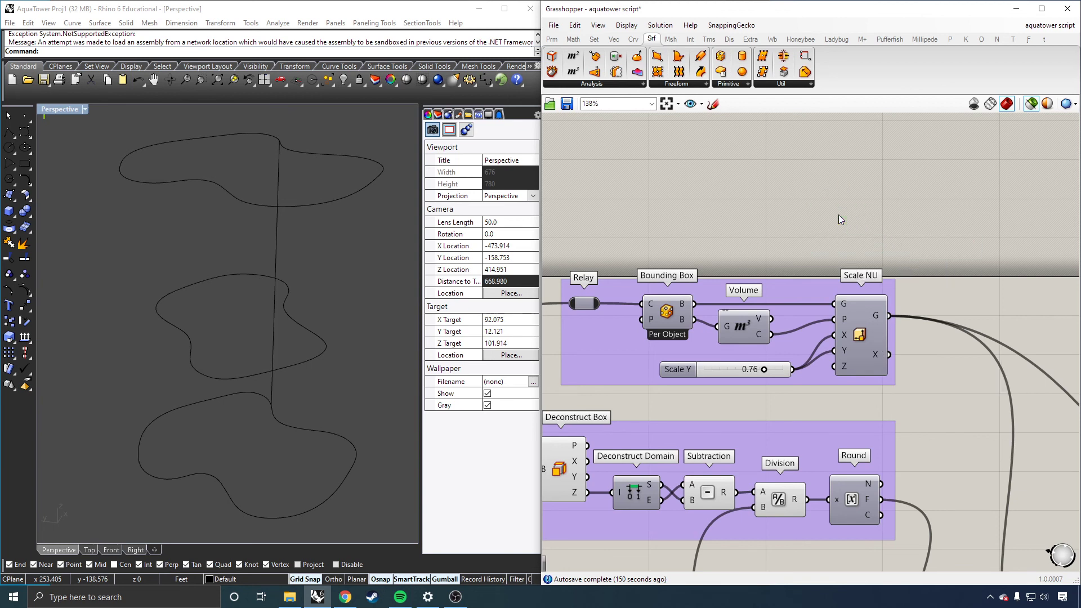
# Step: Preview the Scale NU box and the capped tower, orbiting the perspective view to inspect them
pyautogui.click(857, 330)
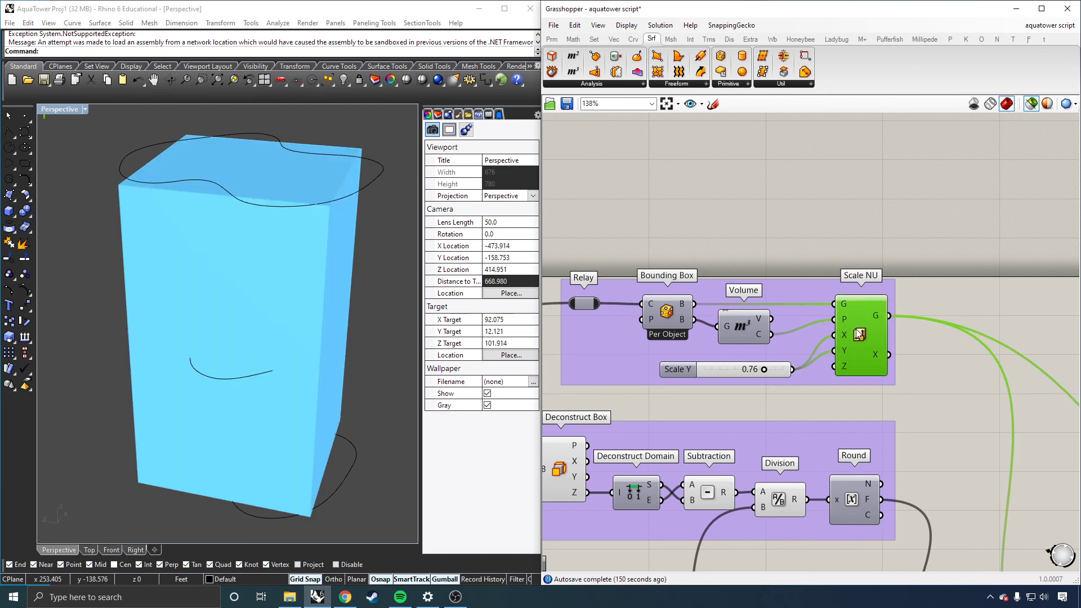
pyautogui.click(656, 319)
pyautogui.moveTo(867, 319); pyautogui.dragTo(862, 320)
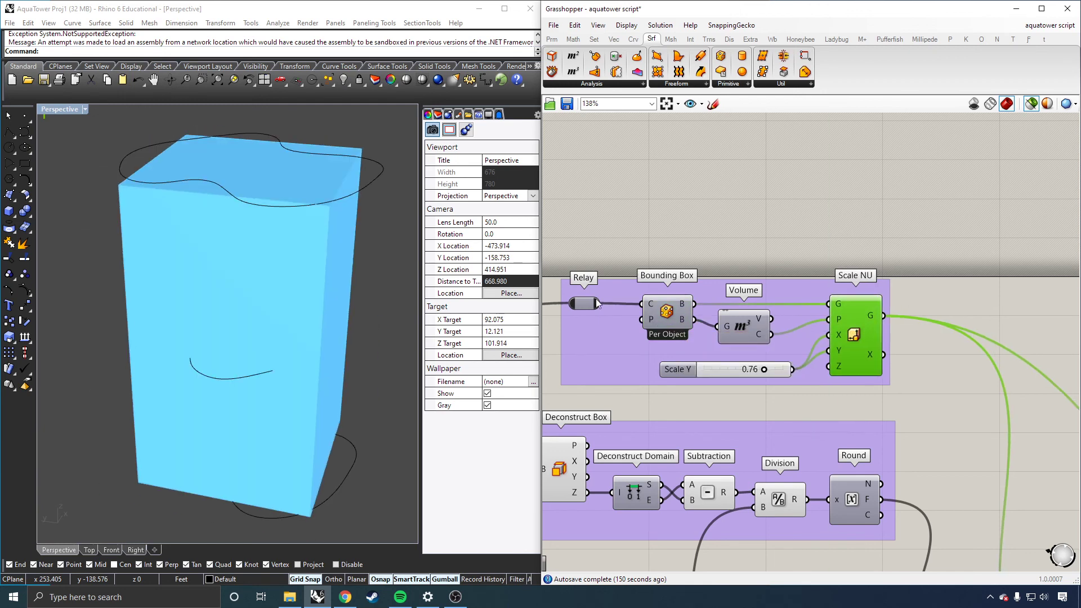
pyautogui.scroll(-4, 957, 255)
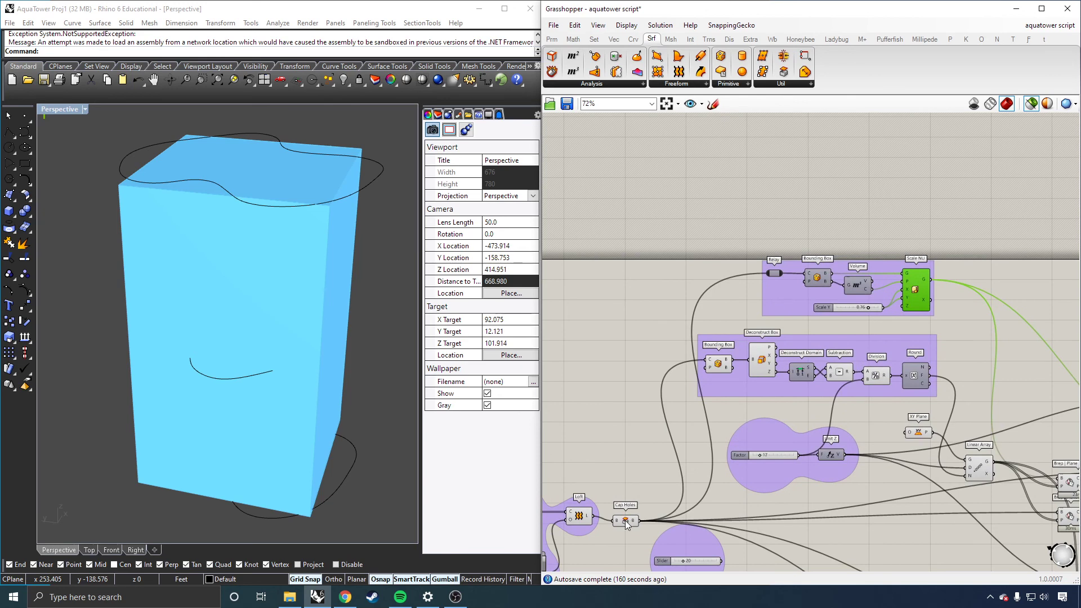
pyautogui.keyDown('shift'); pyautogui.click(625, 520); pyautogui.keyUp('shift')
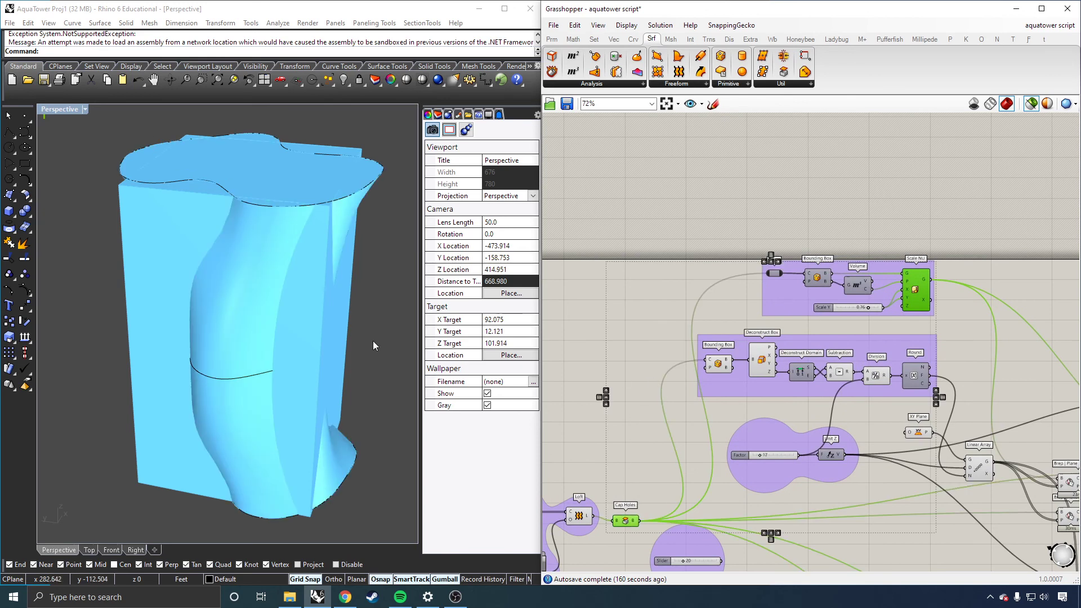
pyautogui.moveTo(315, 332); pyautogui.dragTo(160, 311, button='right')
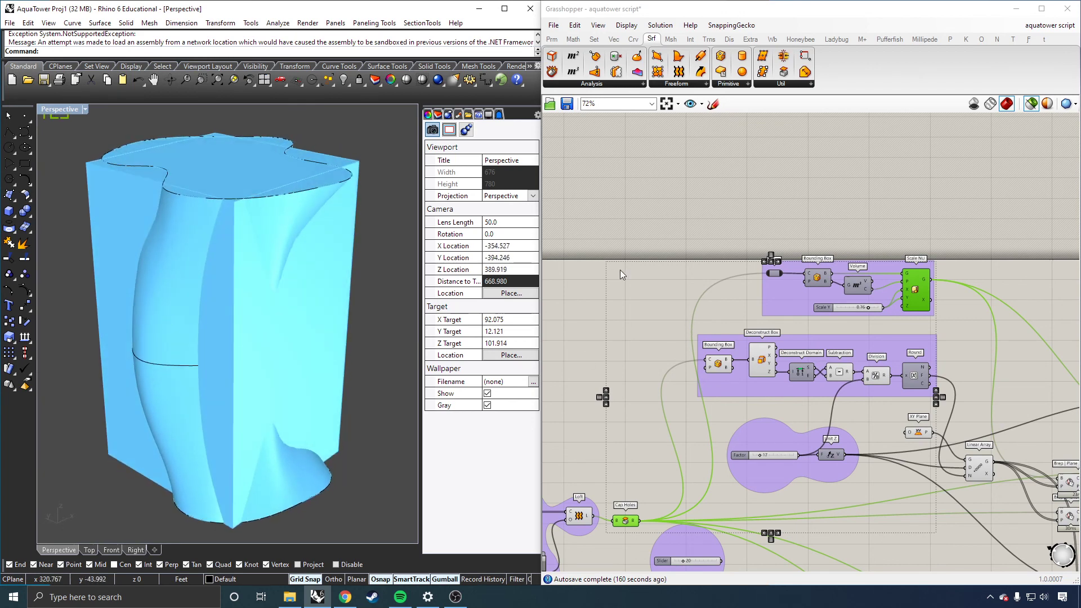
pyautogui.scroll(-3, 620, 274)
pyautogui.click(1027, 282)
pyautogui.scroll(-3, 854, 289)
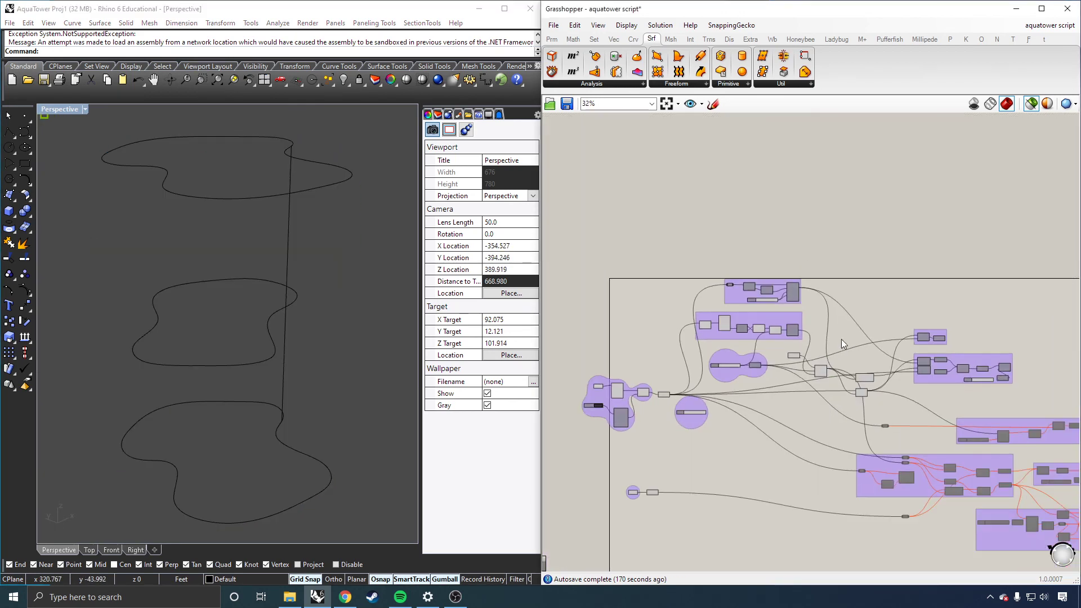
pyautogui.scroll(4, 843, 342)
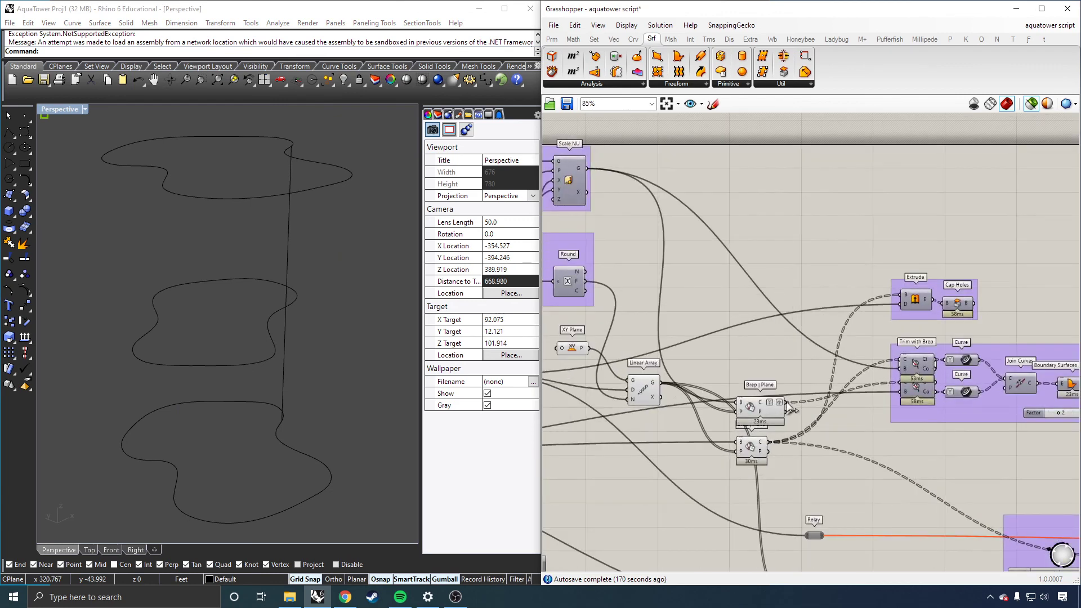
# Step: Rearrange the two Brep | Plane components beside the Linear Array after previewing their sections
pyautogui.click(753, 408)
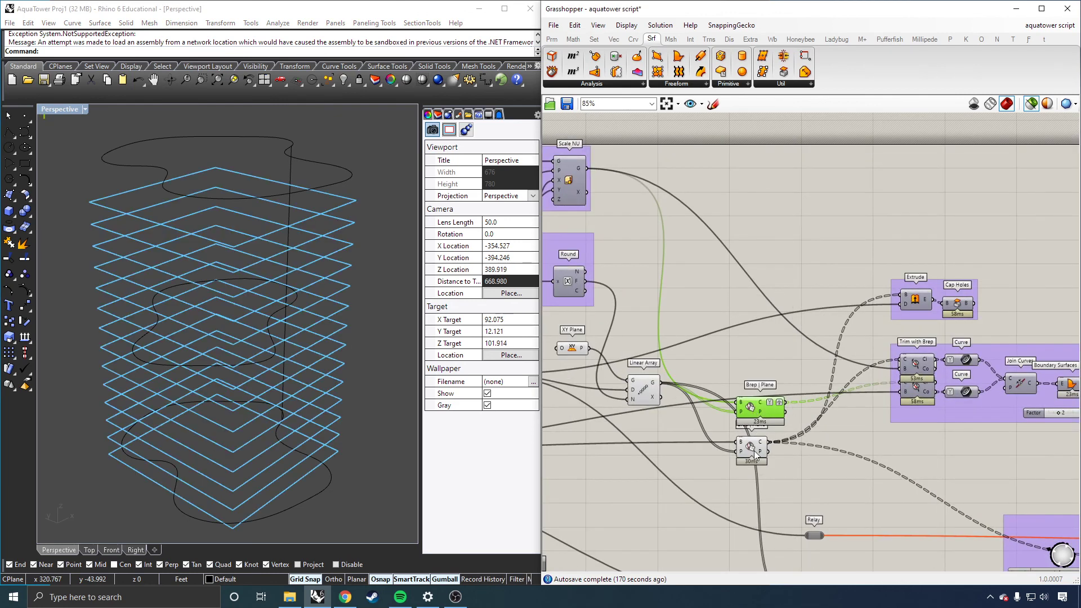
pyautogui.click(750, 451)
pyautogui.click(753, 409)
pyautogui.scroll(-3, 903, 369)
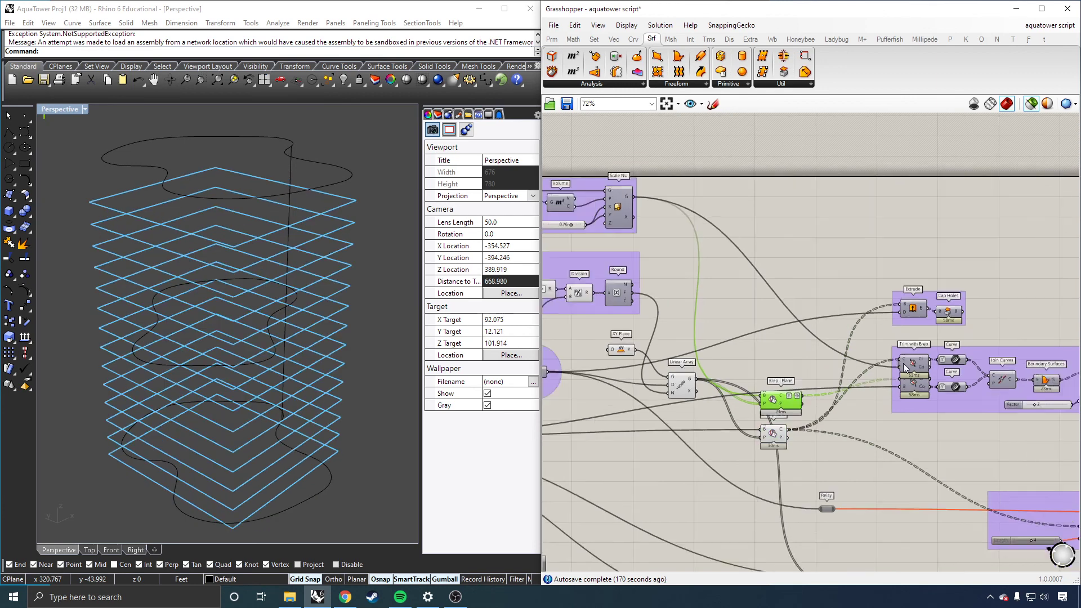
pyautogui.scroll(4, 806, 391)
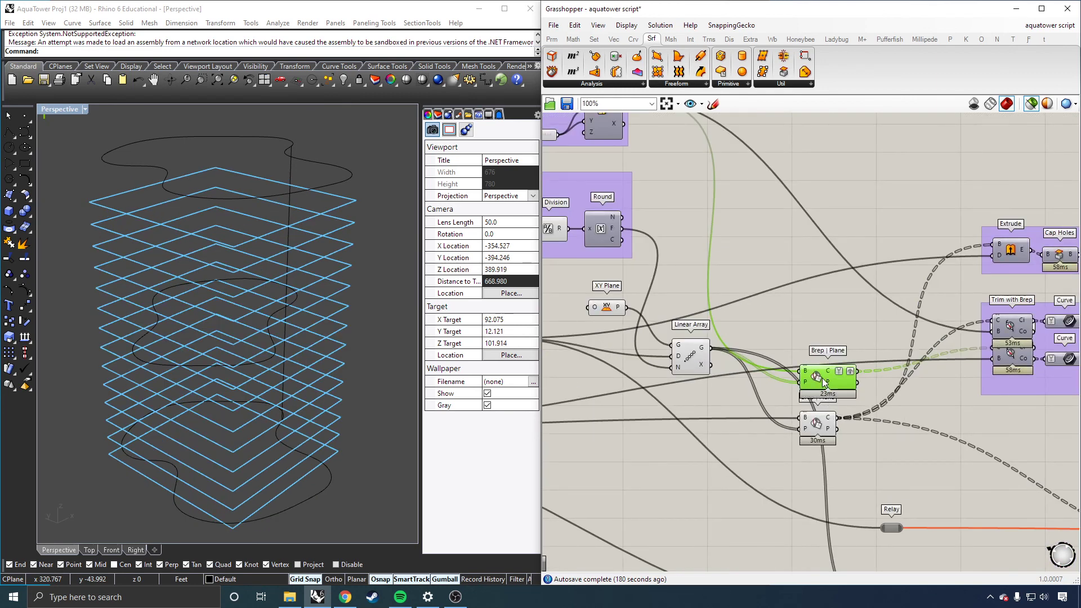
pyautogui.scroll(-1, 822, 383)
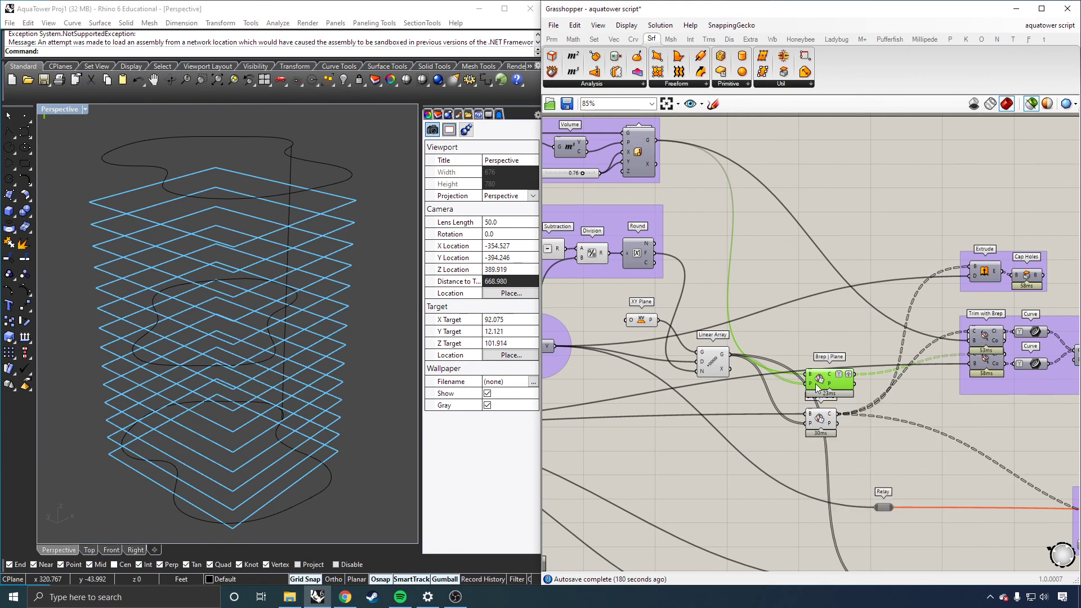
pyautogui.moveTo(813, 385); pyautogui.dragTo(836, 342)
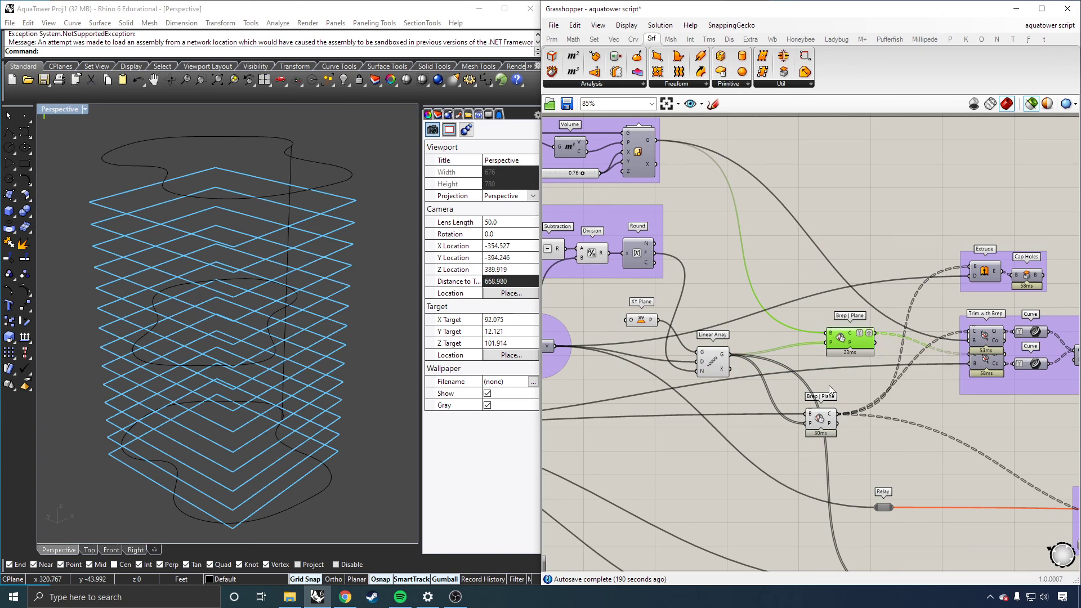
pyautogui.moveTo(822, 426); pyautogui.dragTo(857, 407)
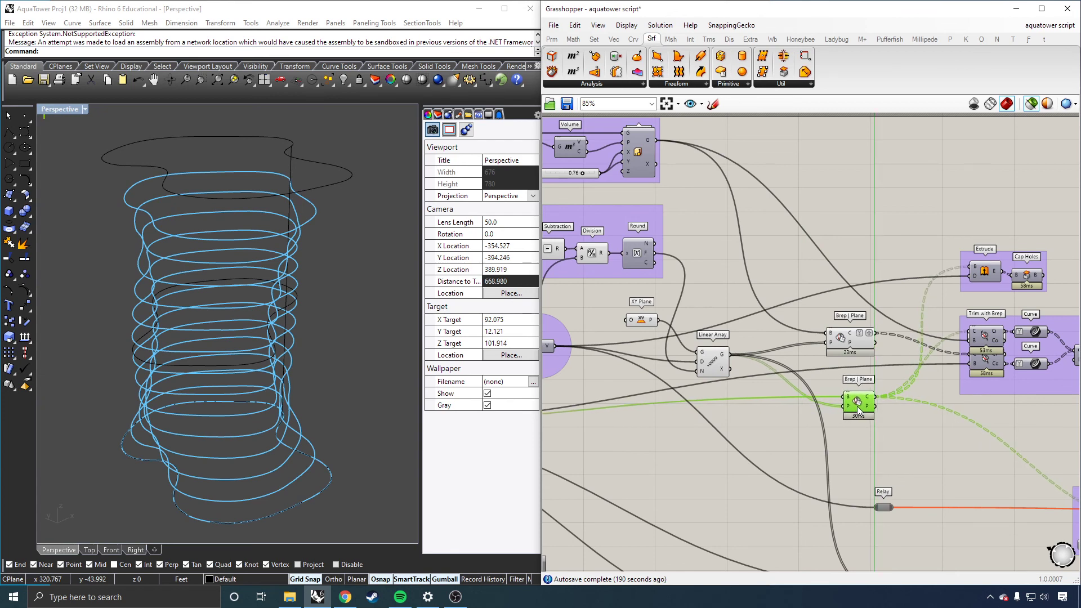
# Step: Preview the Linear Array planes and each Brep | Plane section output in the viewport
pyautogui.click(724, 361)
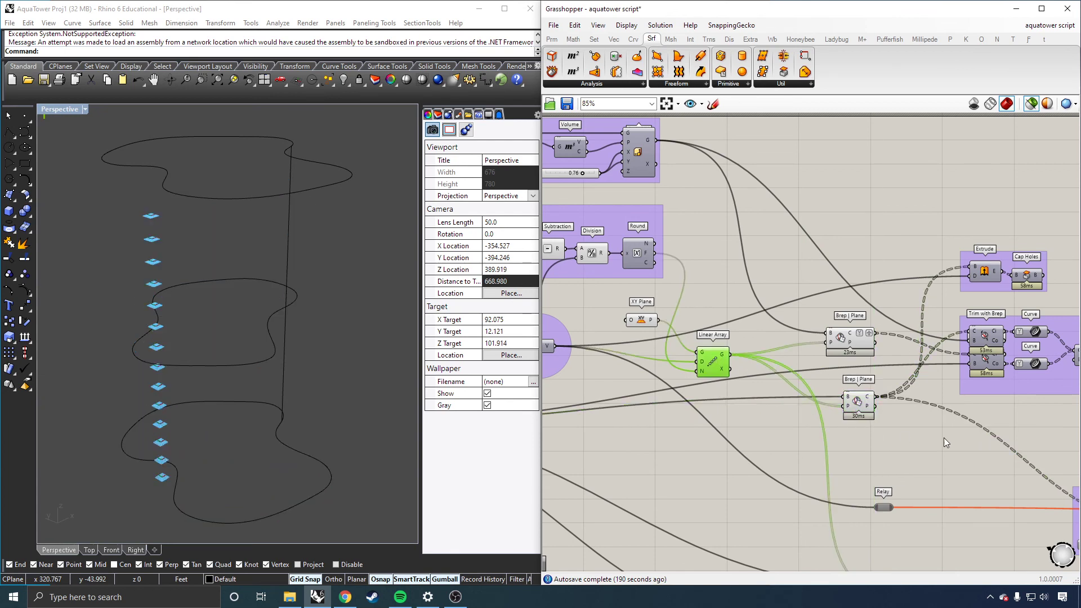
pyautogui.click(853, 402)
pyautogui.scroll(-4, 903, 393)
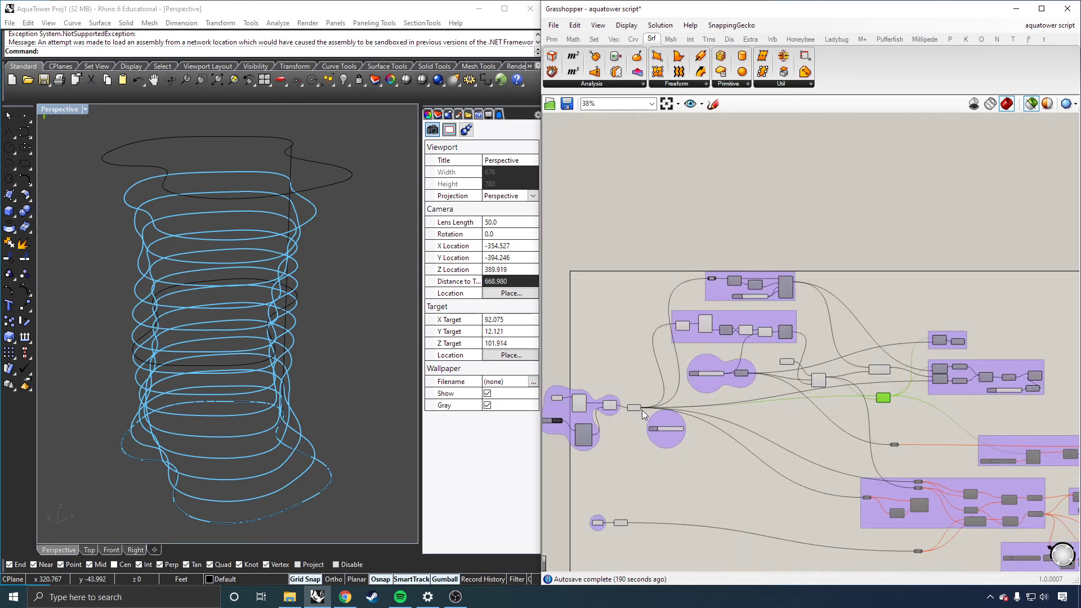
pyautogui.click(636, 409)
pyautogui.click(894, 322)
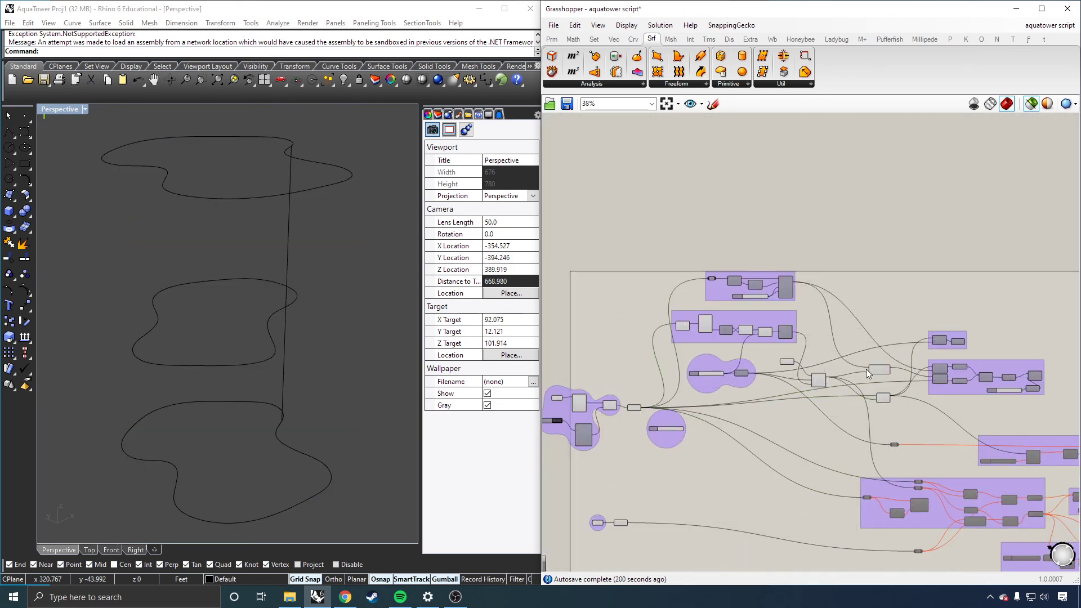
pyautogui.scroll(2, 868, 401)
pyautogui.scroll(-2, 885, 409)
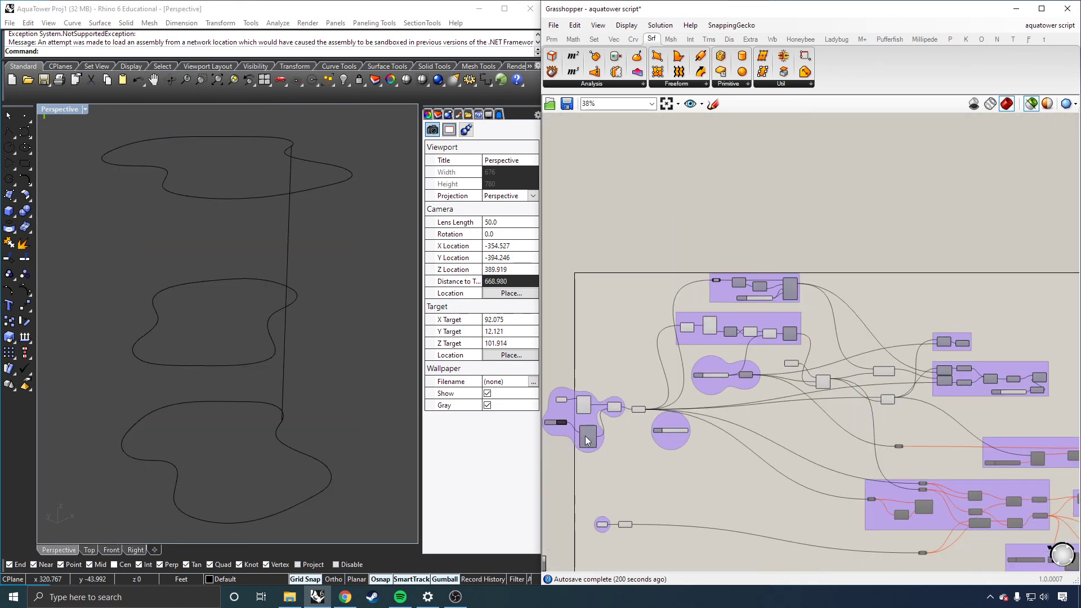
pyautogui.scroll(5, 933, 390)
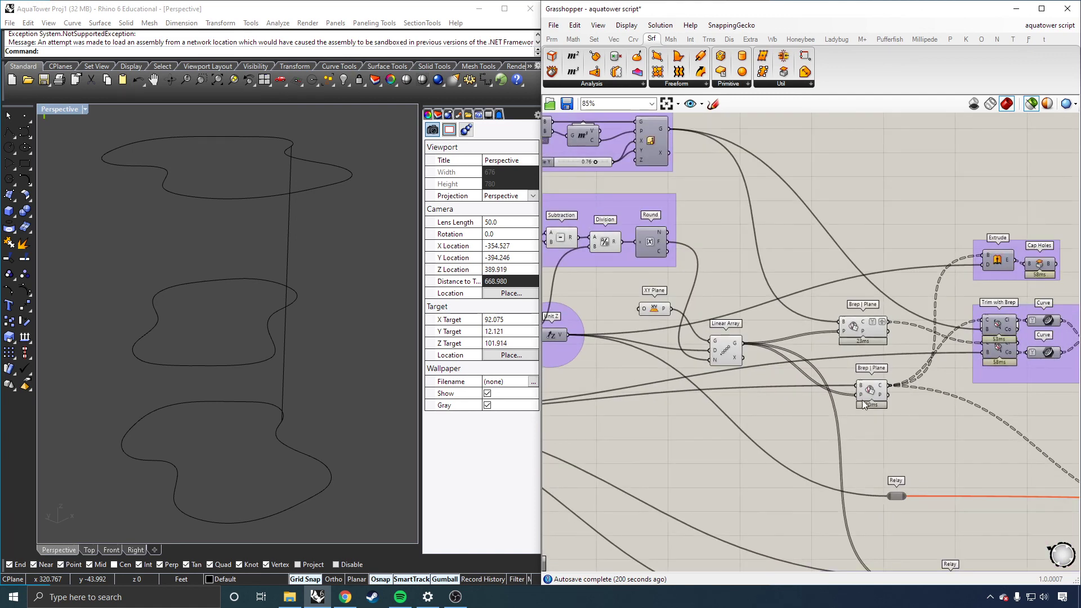
pyautogui.click(861, 322)
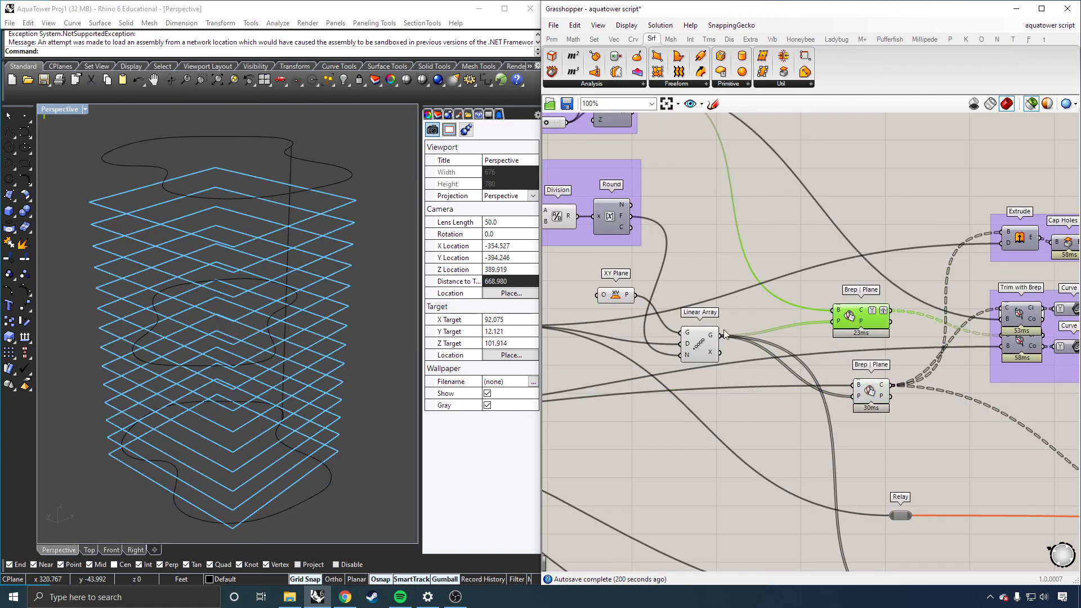
pyautogui.scroll(-4, 911, 360)
pyautogui.scroll(4, 957, 316)
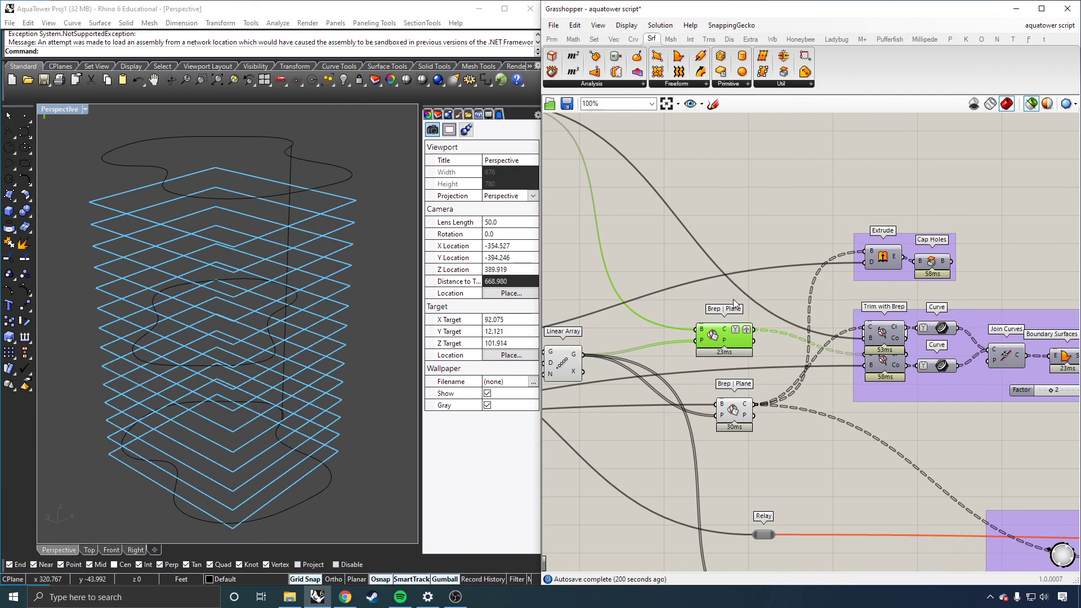
# Step: Preview each Brep | Plane section and the upper Trim with Brep output in the viewport
pyautogui.click(730, 418)
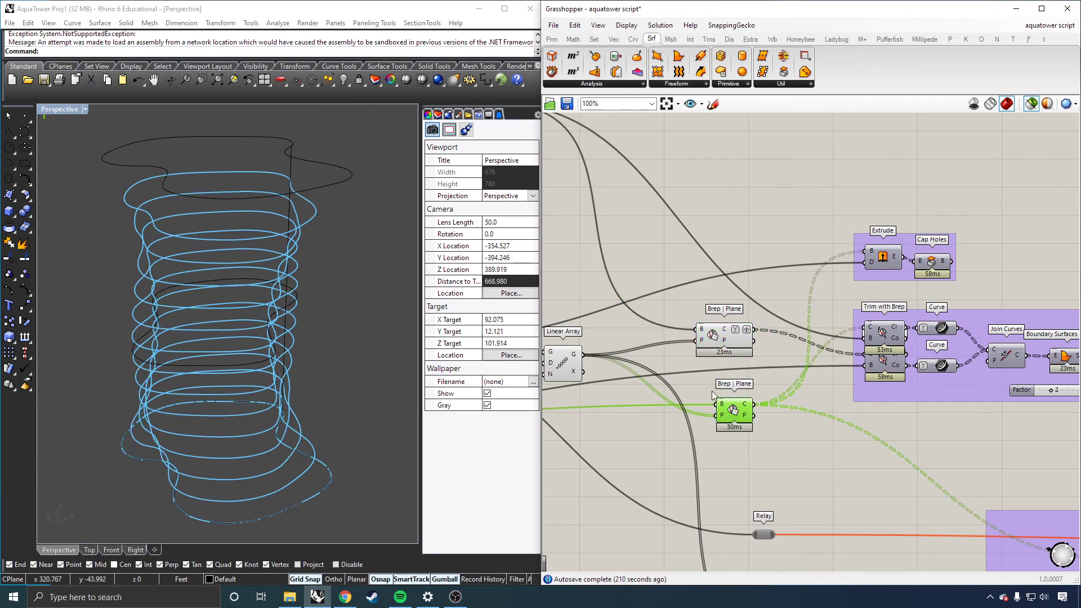
pyautogui.click(718, 345)
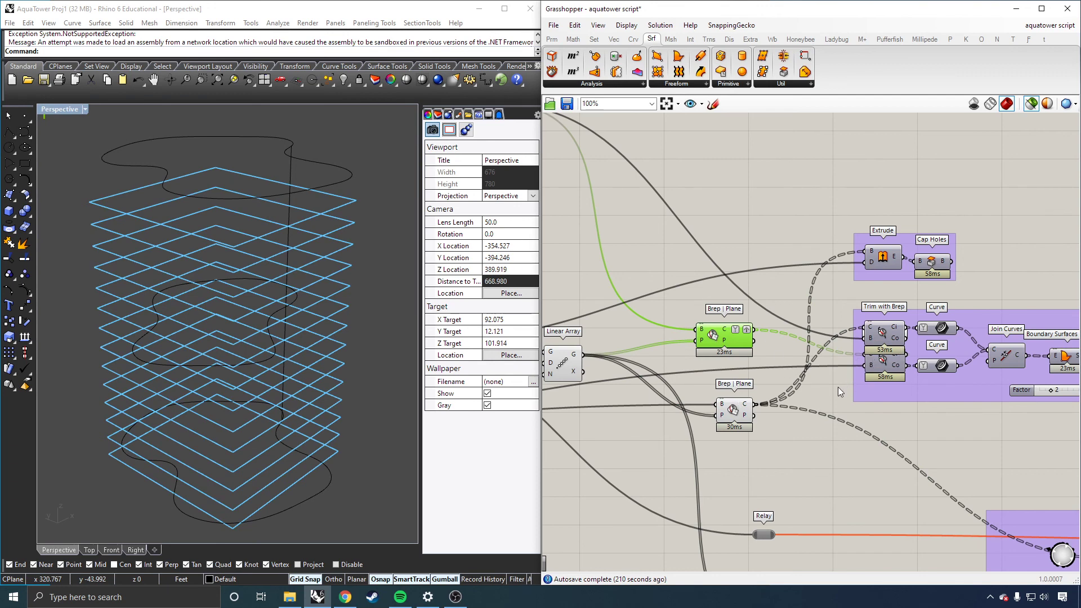
pyautogui.scroll(-2, 837, 387)
pyautogui.scroll(3, 841, 371)
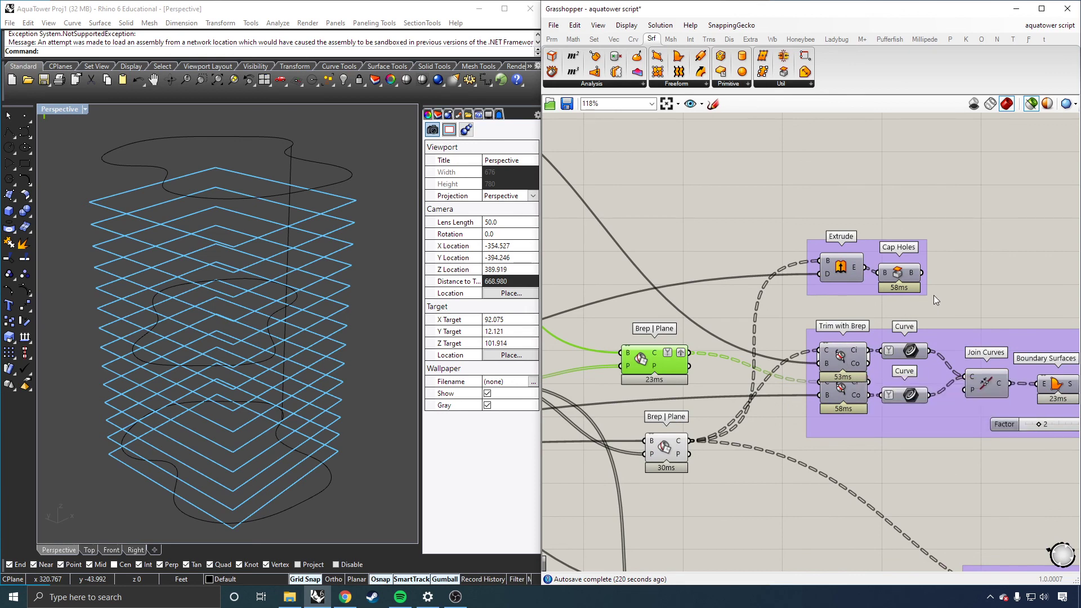
pyautogui.click(842, 360)
pyautogui.scroll(-1, 842, 360)
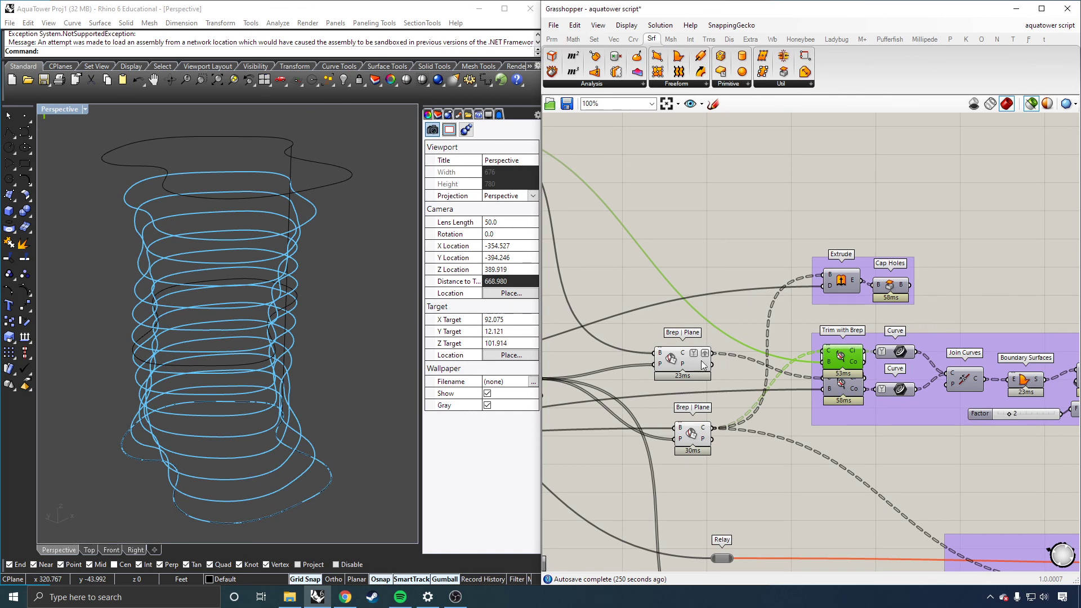
pyautogui.click(664, 365)
pyautogui.click(692, 445)
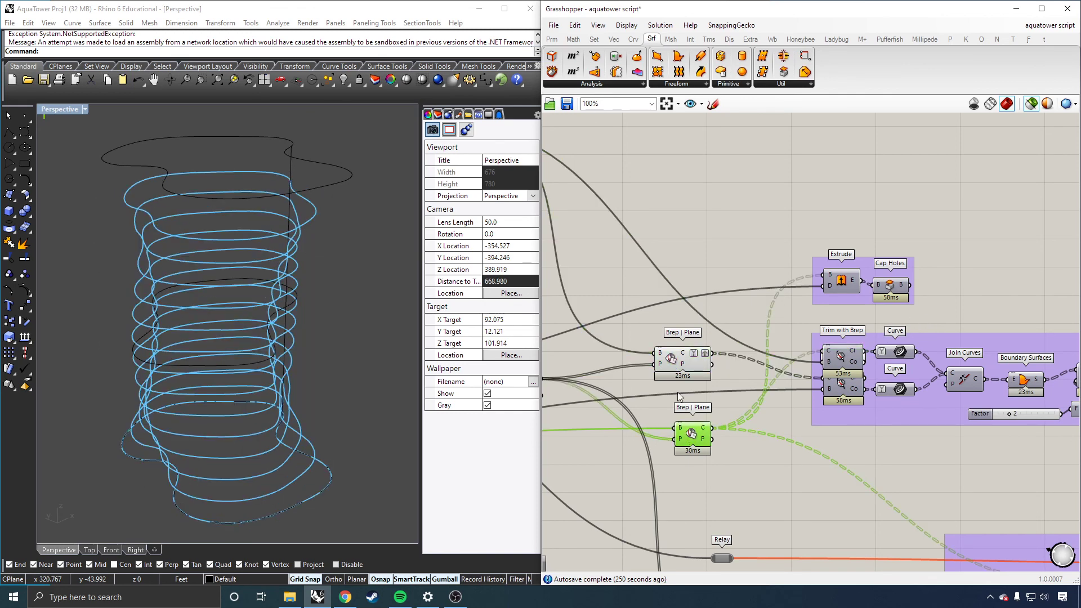
pyautogui.click(669, 360)
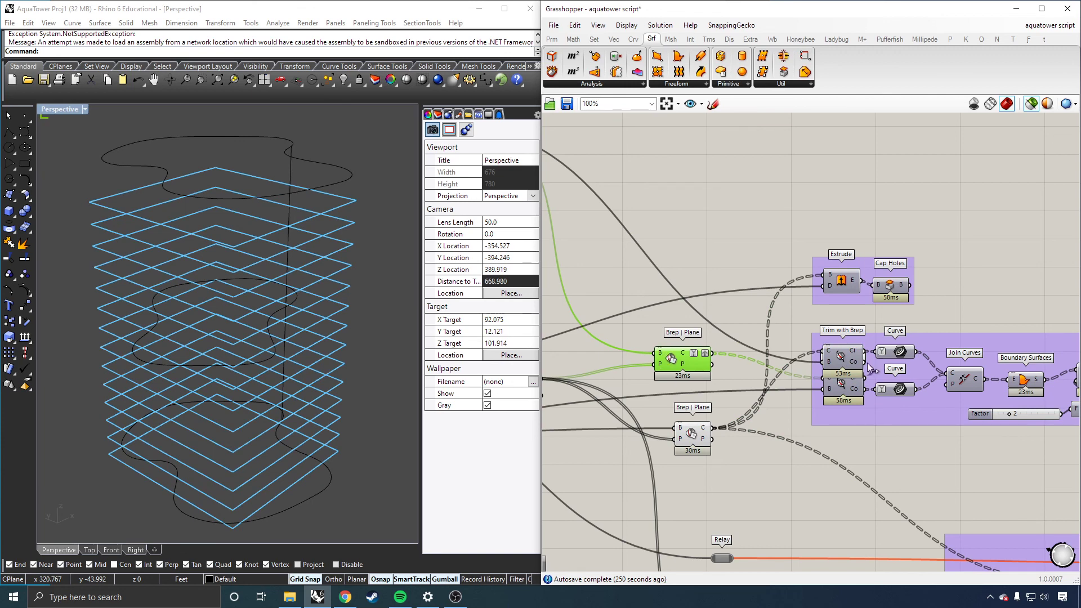
pyautogui.click(840, 363)
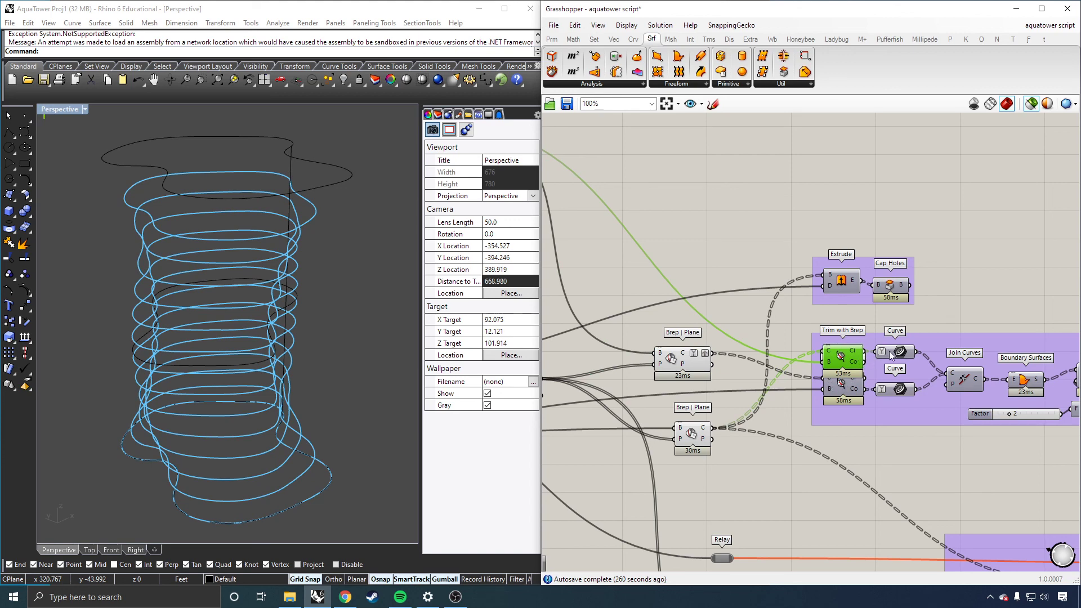
pyautogui.scroll(1, 833, 357)
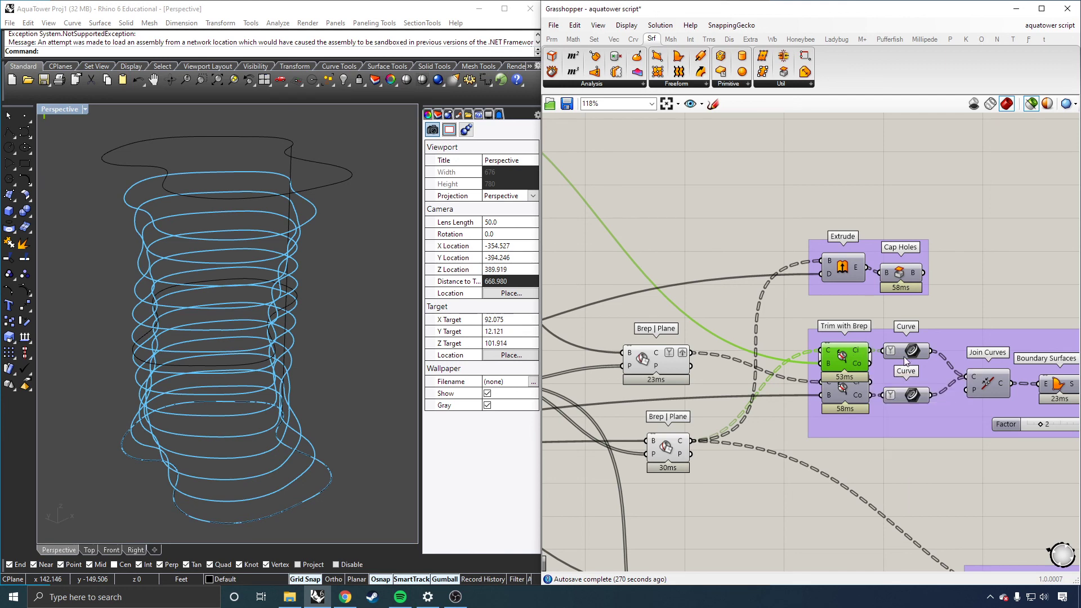
# Step: Add a Curve parameter above the trim group and connect the upper Trim with Brep's inside curves to it
pyautogui.moveTo(857, 351)
pyautogui.click(946, 308)
pyautogui.doubleClick(946, 308)
pyautogui.write('curve')
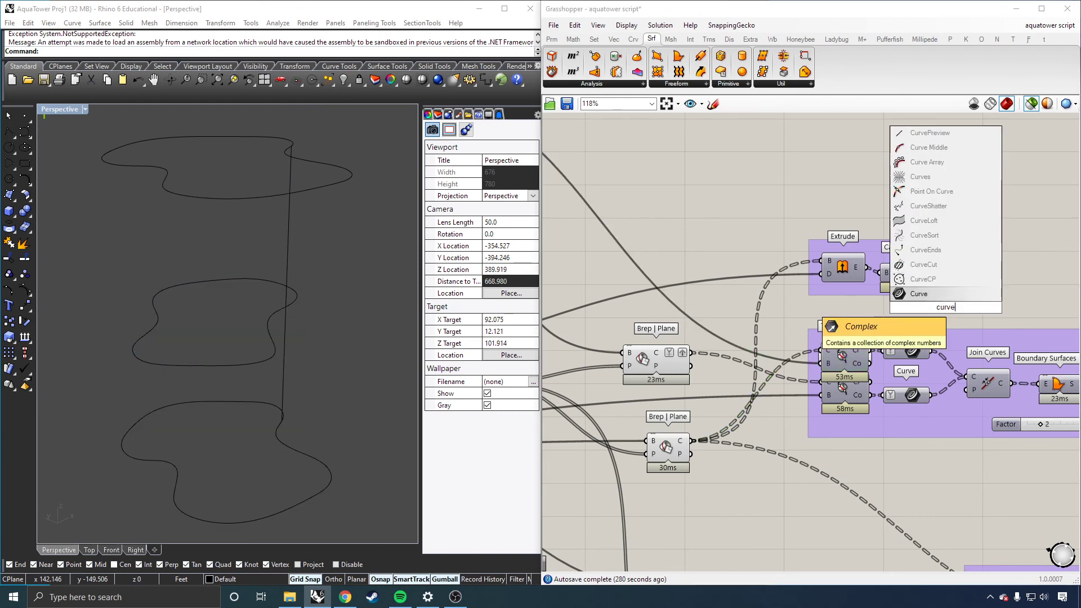
pyautogui.press('Return')
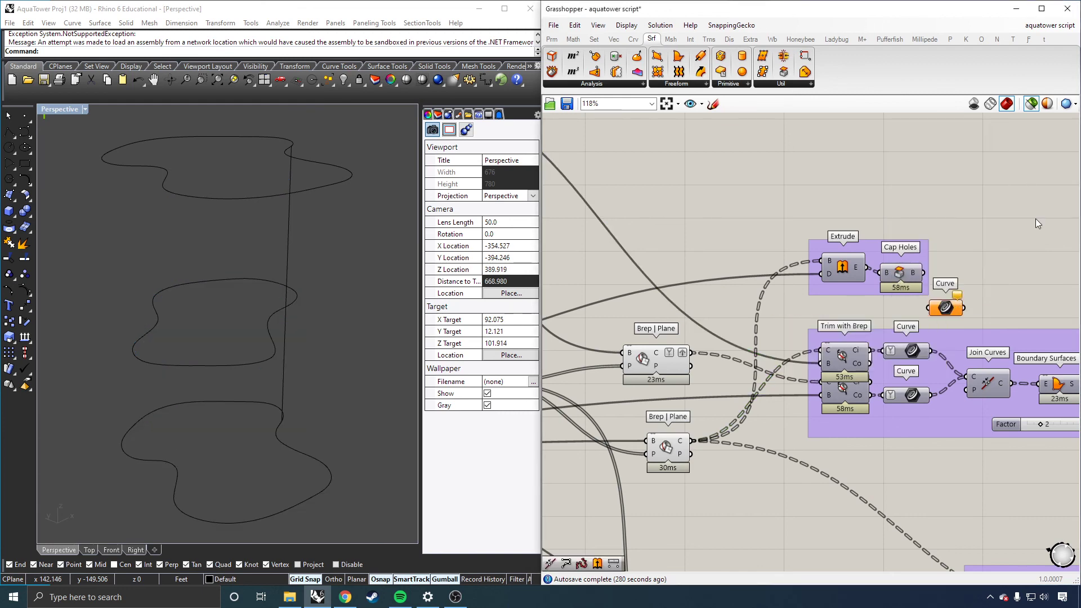
pyautogui.moveTo(871, 363); pyautogui.dragTo(929, 309)
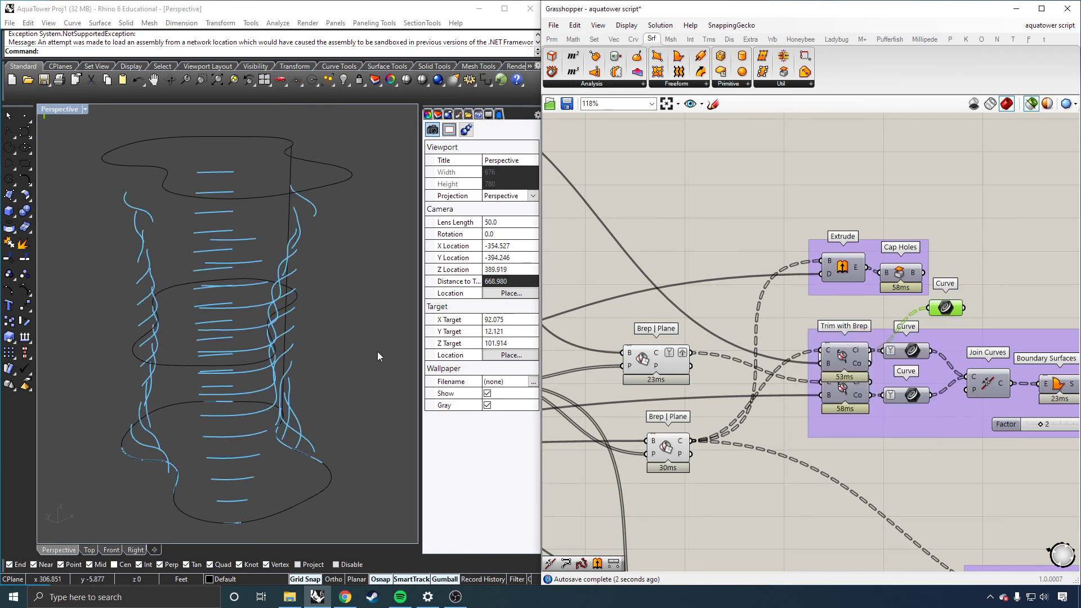
# Step: Make the selected-object preview colour a semi-transparent blue by setting its alpha to 59
pyautogui.moveTo(691, 376); pyautogui.dragTo(704, 380, button='right')
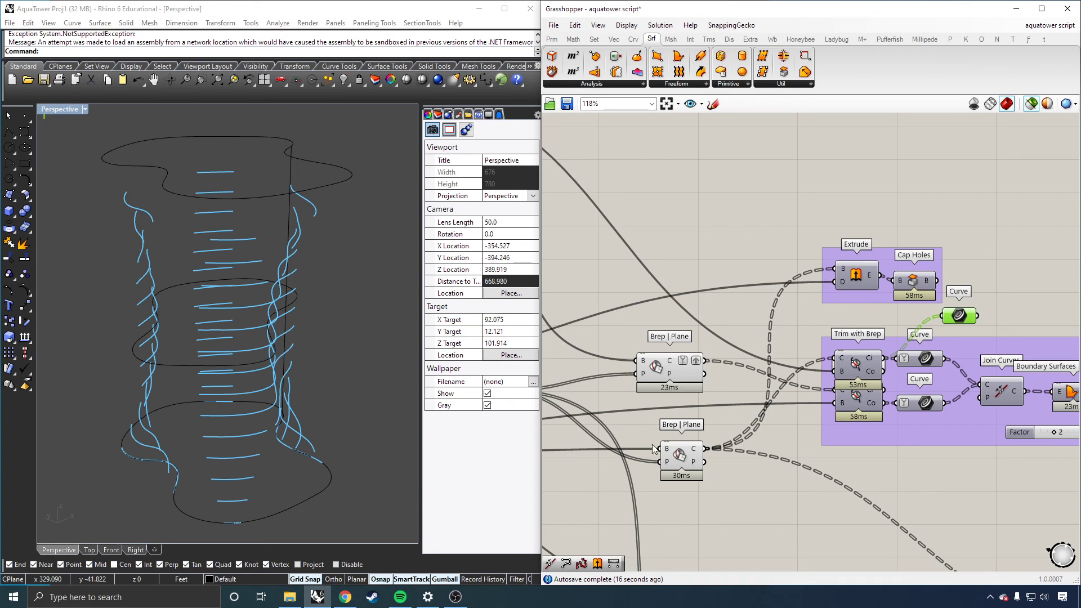
pyautogui.click(672, 451)
pyautogui.scroll(-4, 796, 431)
pyautogui.click(579, 266)
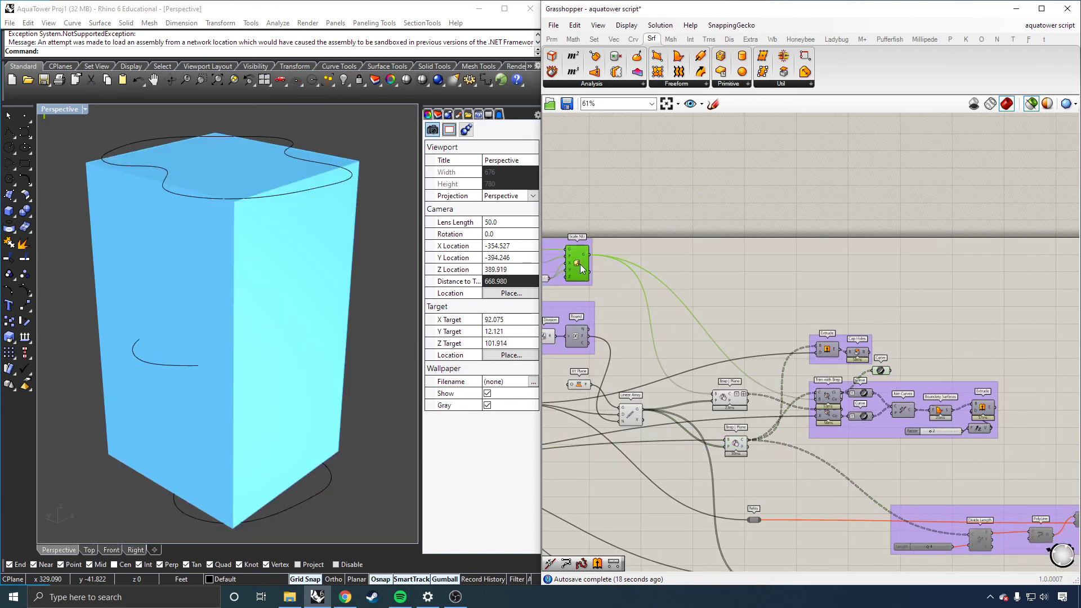
pyautogui.scroll(4, 854, 401)
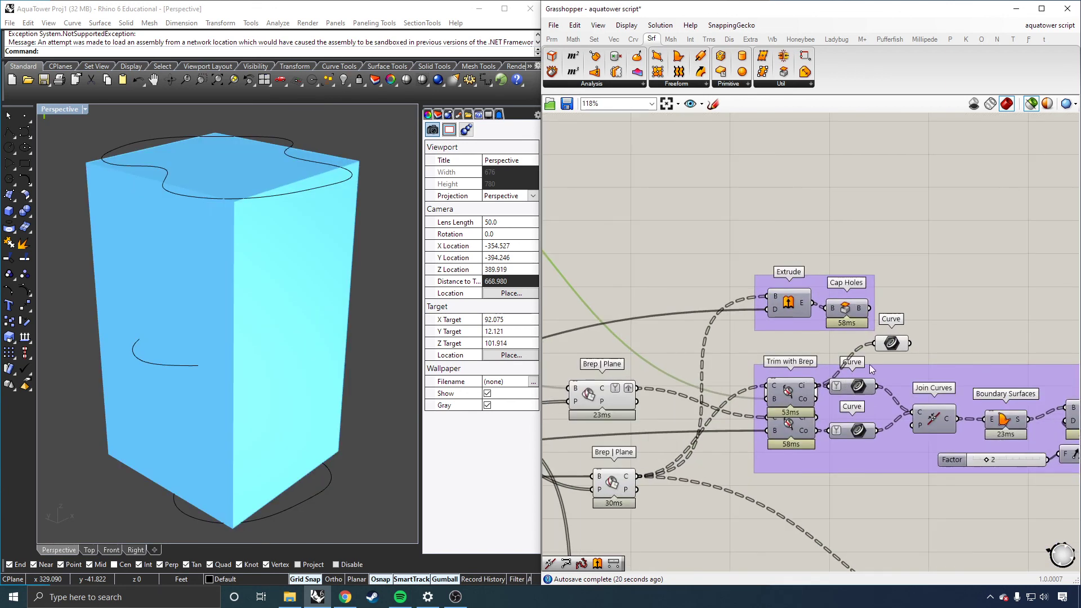
pyautogui.click(891, 345)
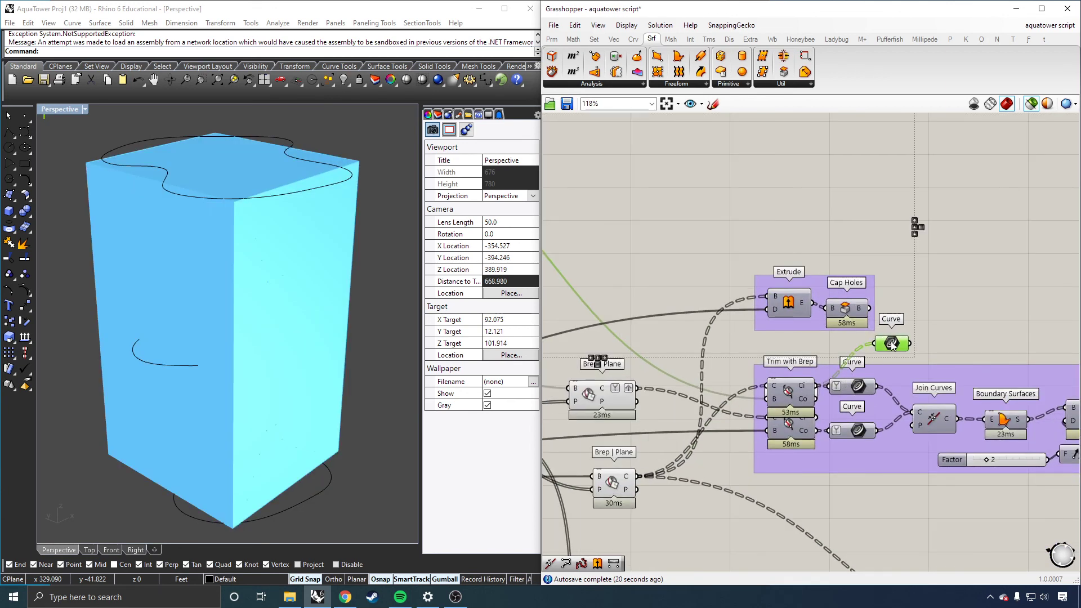
pyautogui.click(1048, 103)
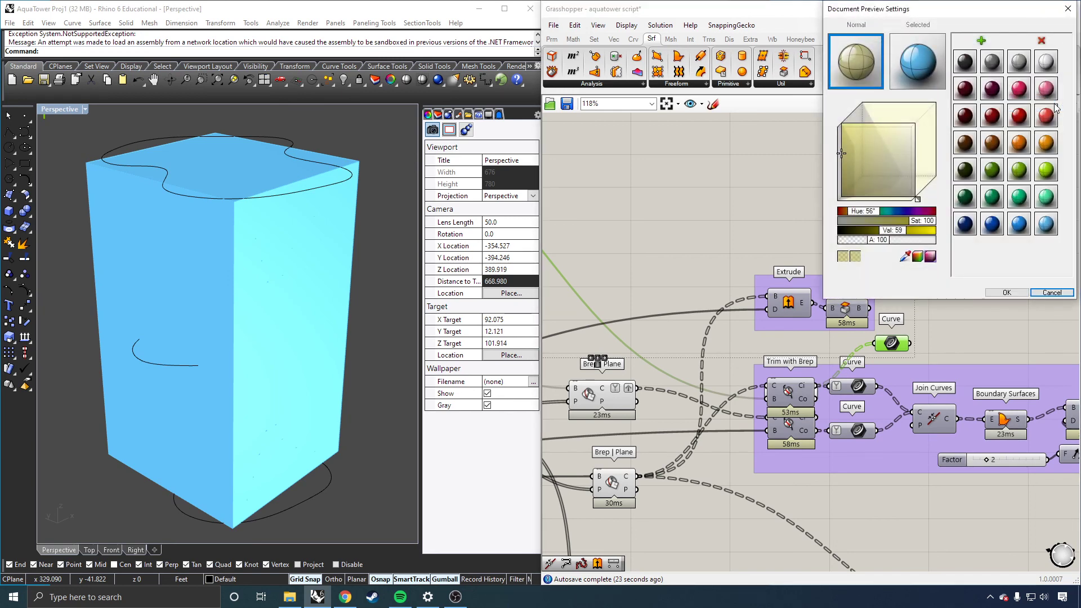
pyautogui.click(918, 60)
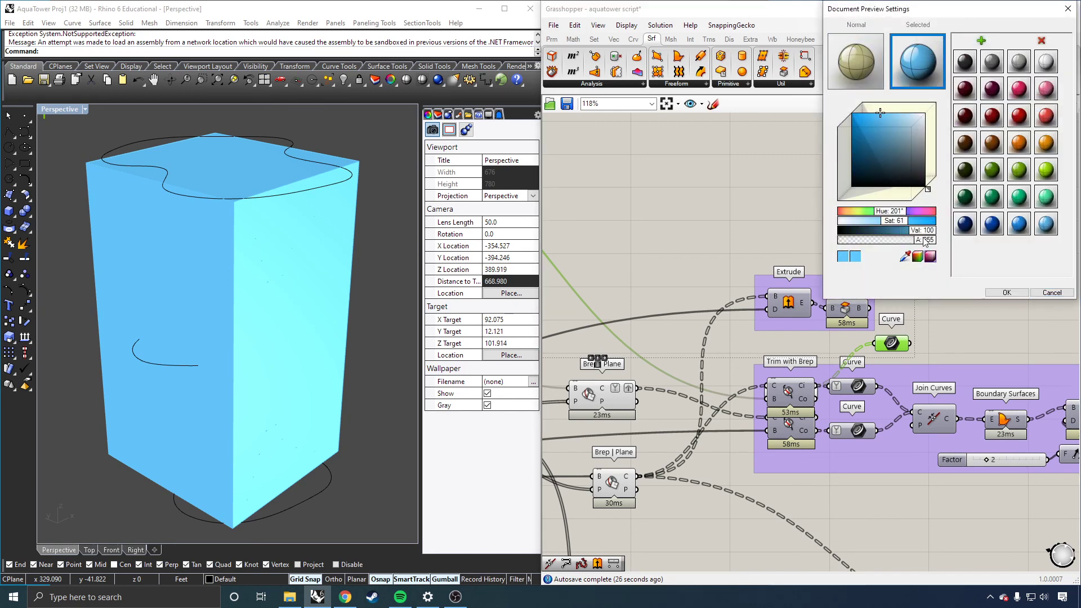
pyautogui.moveTo(926, 240); pyautogui.dragTo(874, 243)
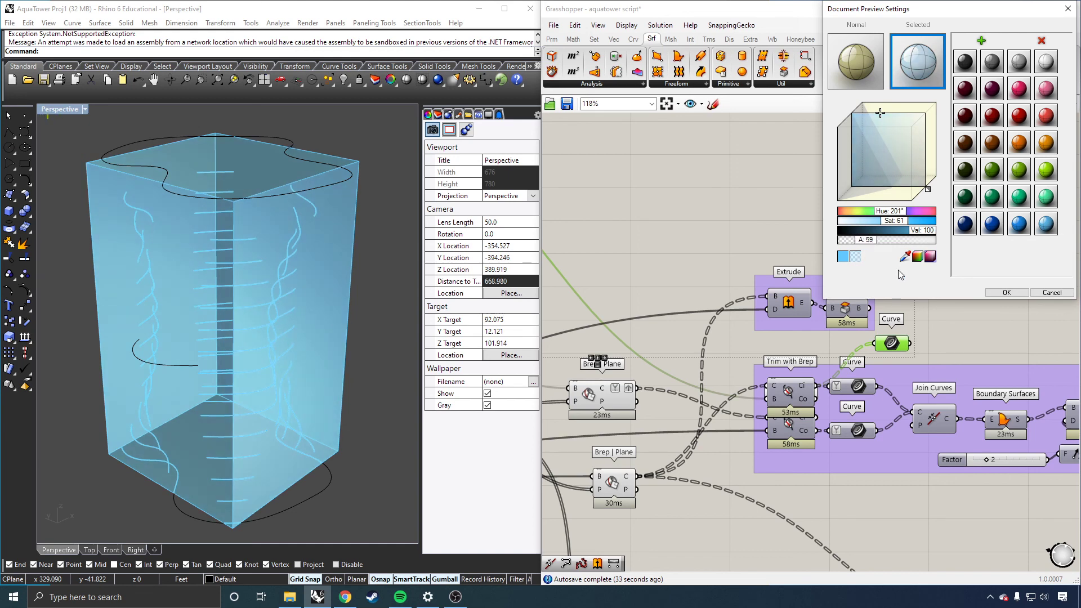
pyautogui.click(1006, 293)
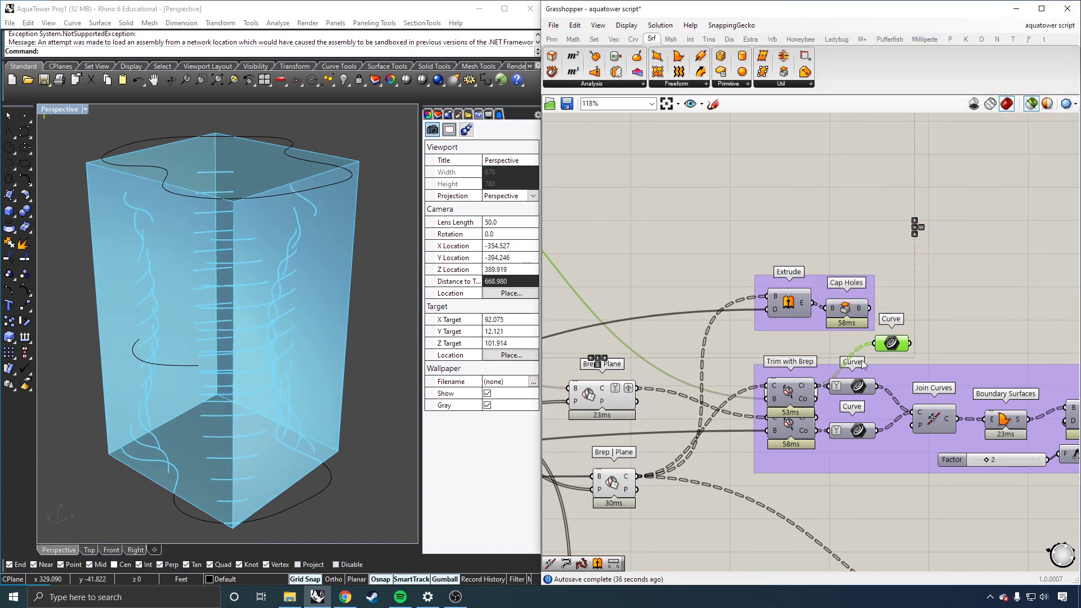
# Step: Preview the Scale NU box through the transparent colour, orbiting the perspective view to inspect it
pyautogui.scroll(2, 811, 360)
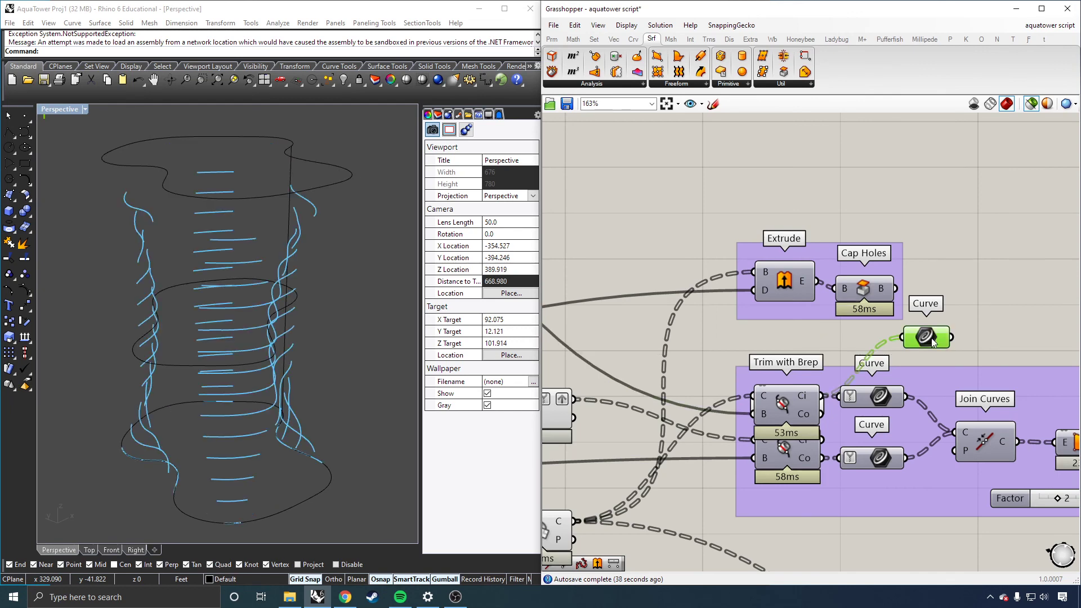
pyautogui.scroll(-1, 806, 345)
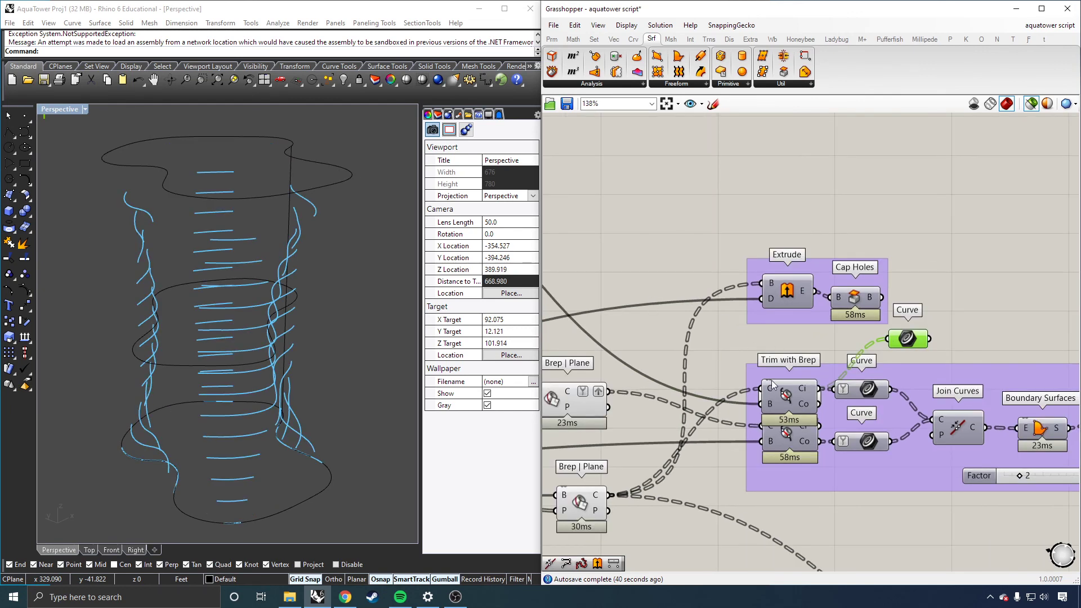
pyautogui.scroll(1, 777, 380)
pyautogui.moveTo(925, 332)
pyautogui.mouseDown()
pyautogui.moveTo(904, 337)
pyautogui.moveTo(916, 332)
pyautogui.mouseUp()
pyautogui.scroll(-7, 915, 339)
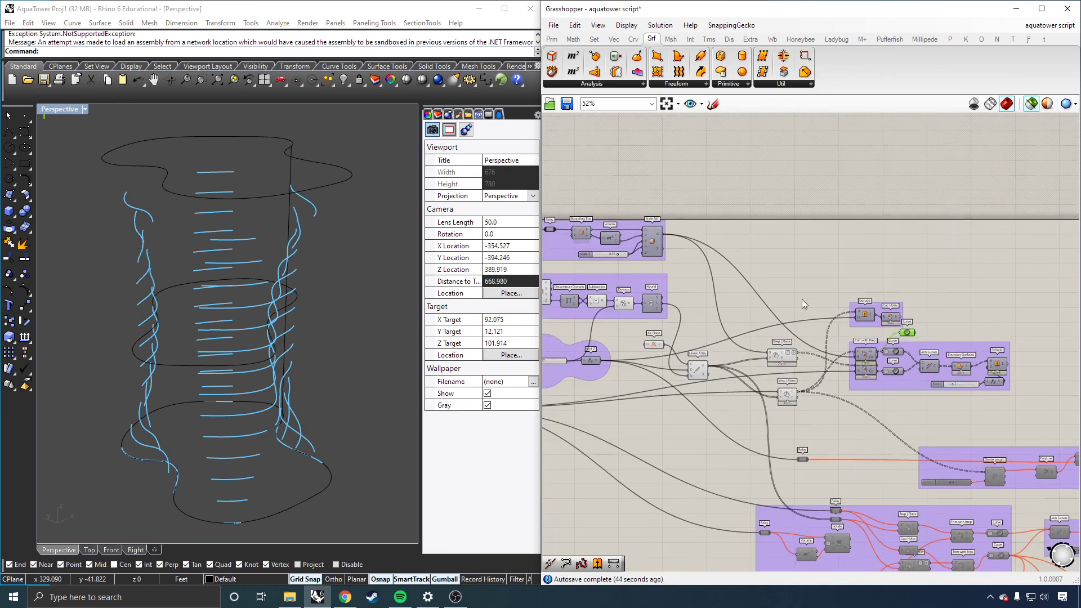
pyautogui.click(653, 235)
pyautogui.moveTo(260, 296); pyautogui.dragTo(241, 268, button='right')
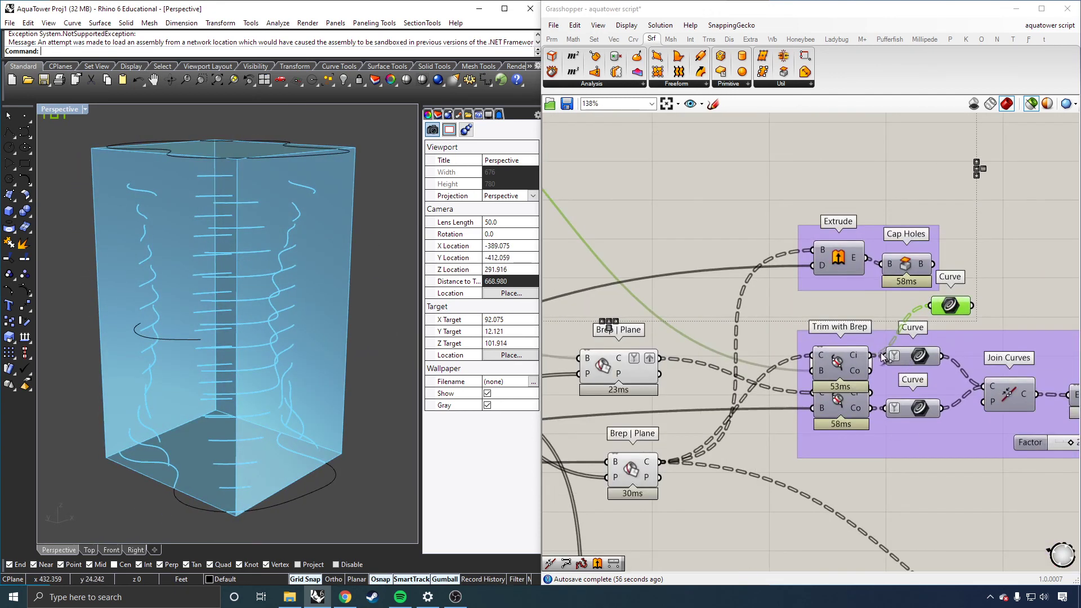
pyautogui.scroll(2, 880, 354)
pyautogui.moveTo(933, 301); pyautogui.dragTo(933, 302)
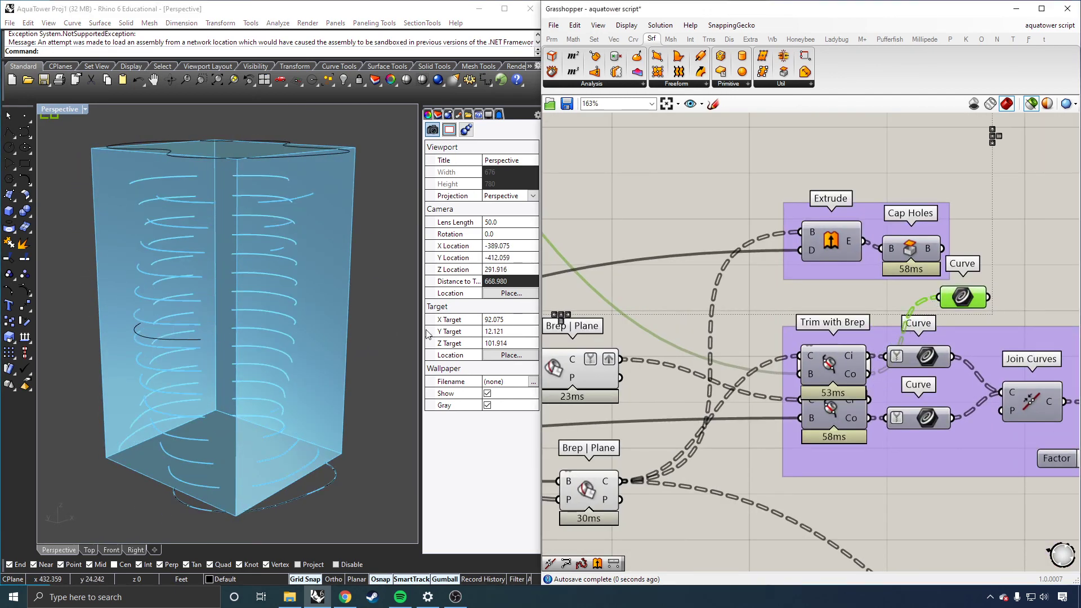
# Step: Connect both the inside and outside curves of the upper Trim with Brep to the new Curve parameter
pyautogui.moveTo(330, 195); pyautogui.dragTo(264, 326, button='right')
pyautogui.moveTo(869, 356); pyautogui.dragTo(938, 298)
pyautogui.moveTo(873, 374); pyautogui.dragTo(938, 297)
pyautogui.moveTo(260, 330); pyautogui.dragTo(248, 274, button='right')
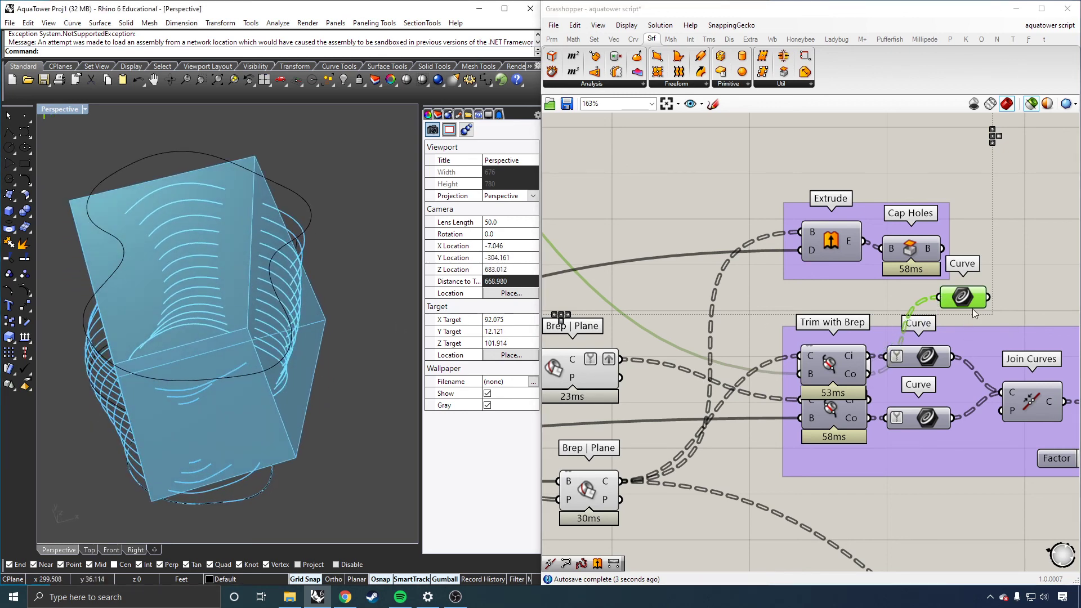
# Step: Delete the extra Curve parameter above the trim group after previewing it
pyautogui.click(1018, 286)
pyautogui.scroll(-2, 887, 326)
pyautogui.scroll(3, 940, 306)
pyautogui.scroll(-1, 940, 308)
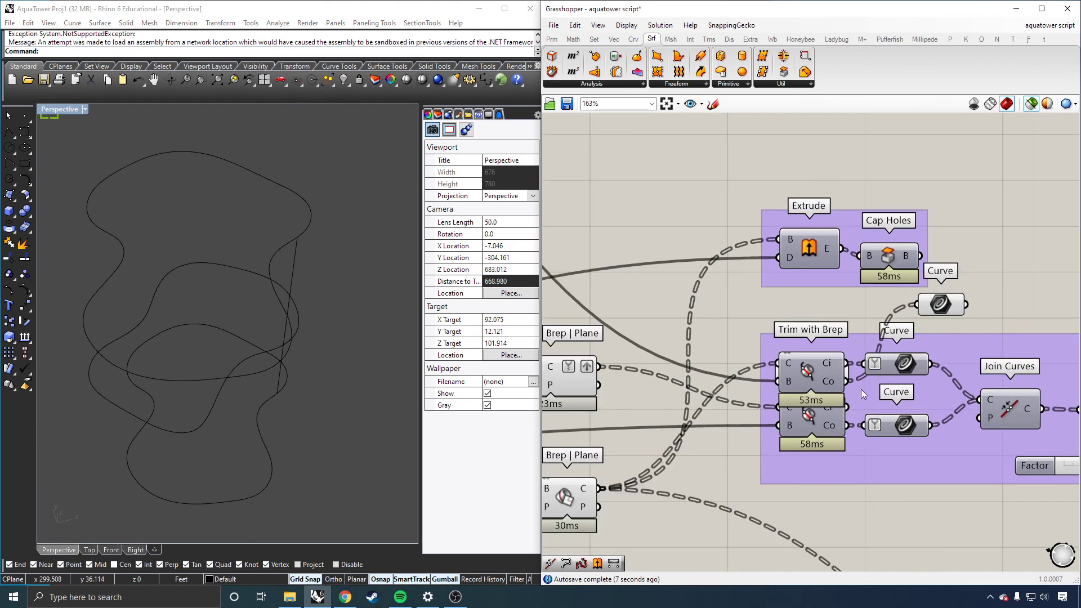
pyautogui.click(952, 310)
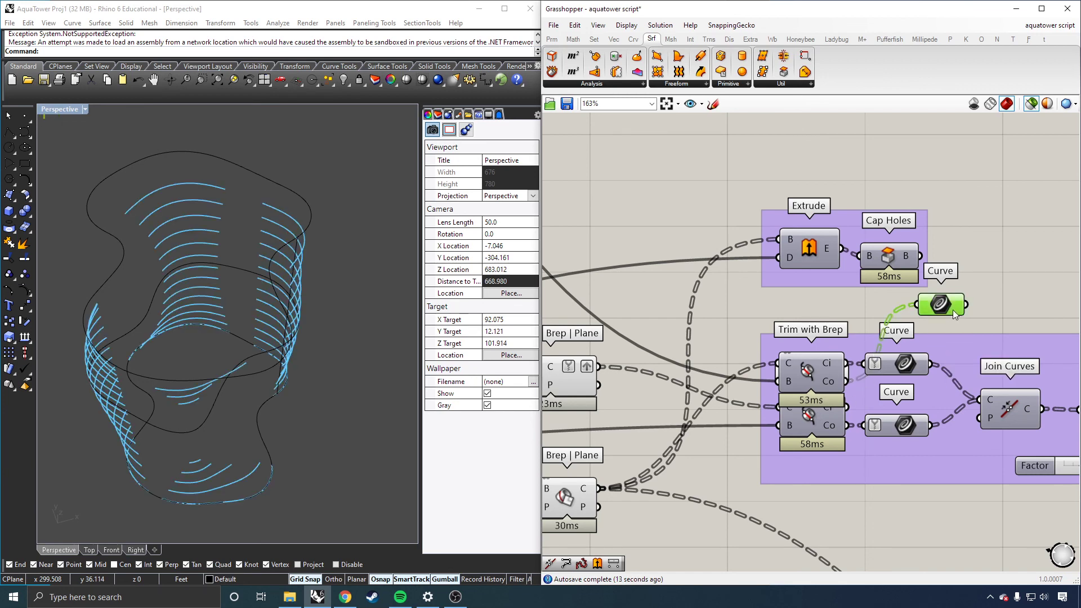
pyautogui.press('Delete')
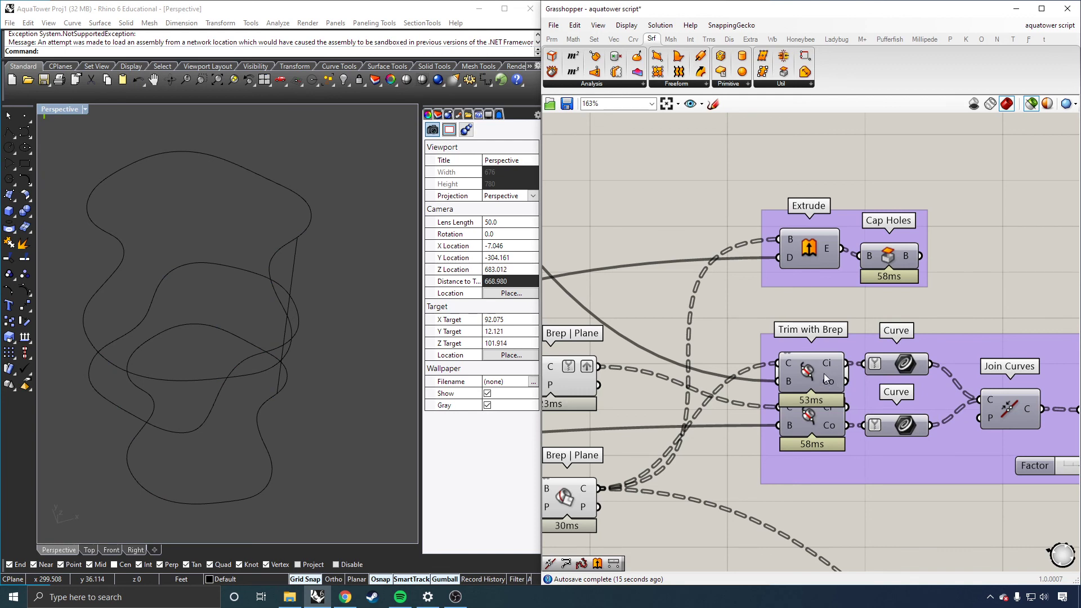
# Step: Preview the outside curves, their Curve parameter, Join Curves and Boundary Surfaces results, orbiting the perspective view
pyautogui.click(823, 426)
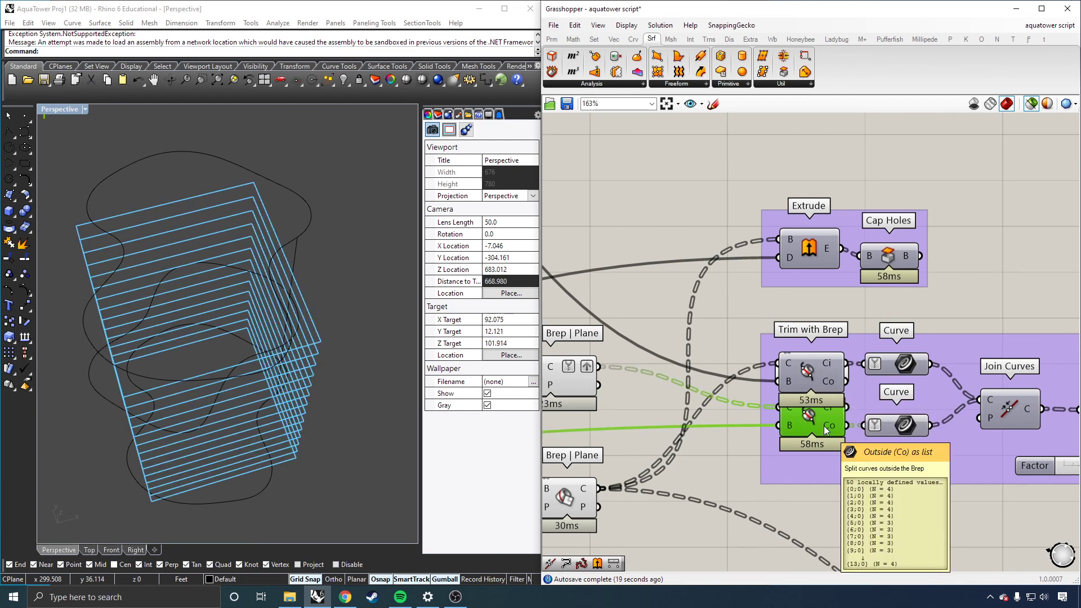
pyautogui.moveTo(897, 421)
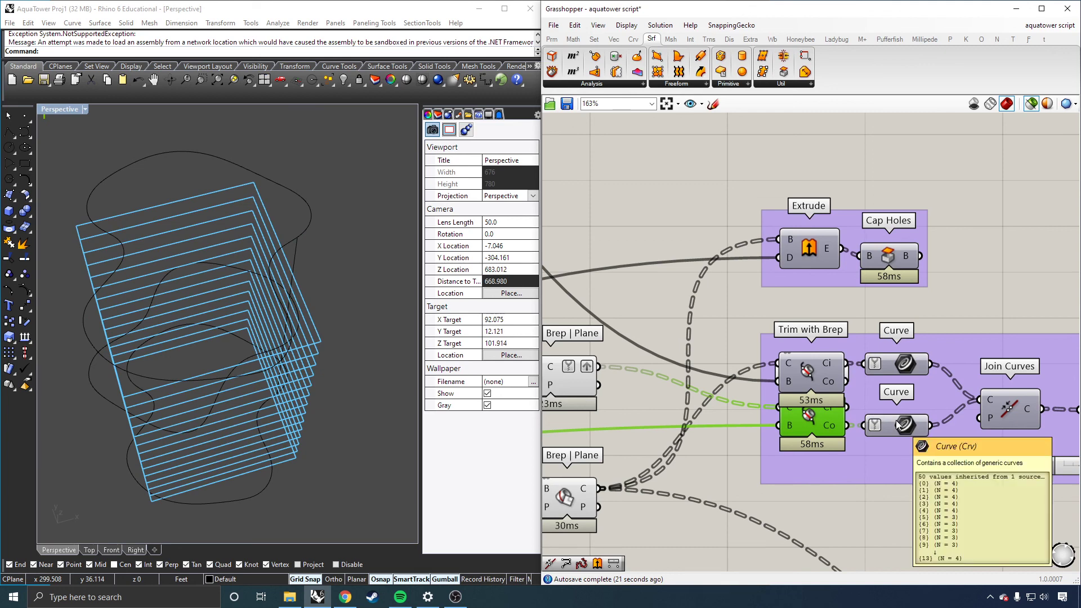
pyautogui.click(904, 426)
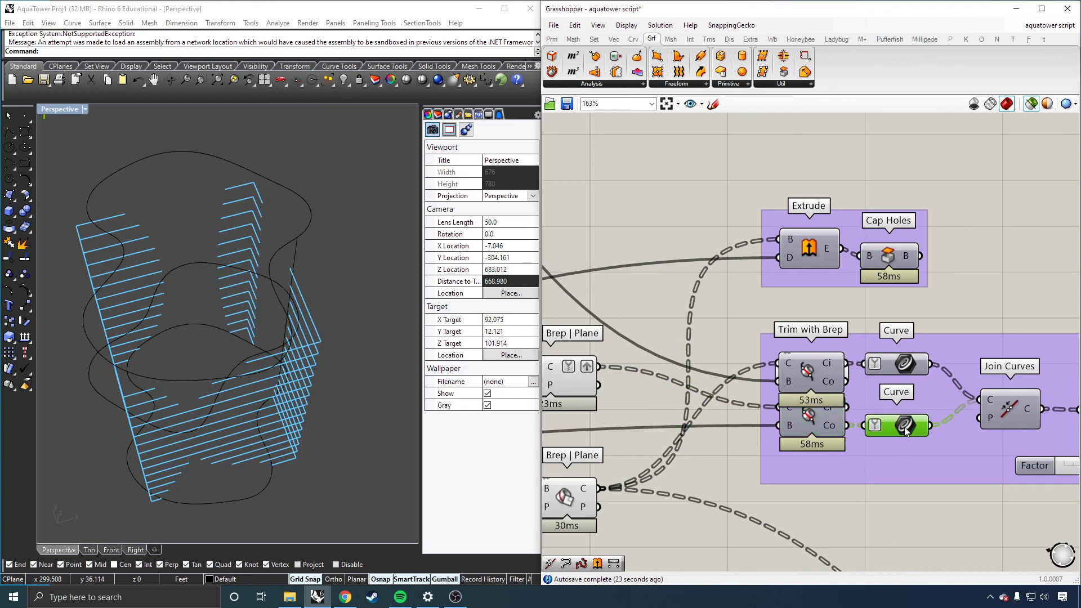
pyautogui.moveTo(237, 315); pyautogui.dragTo(460, 318, button='right')
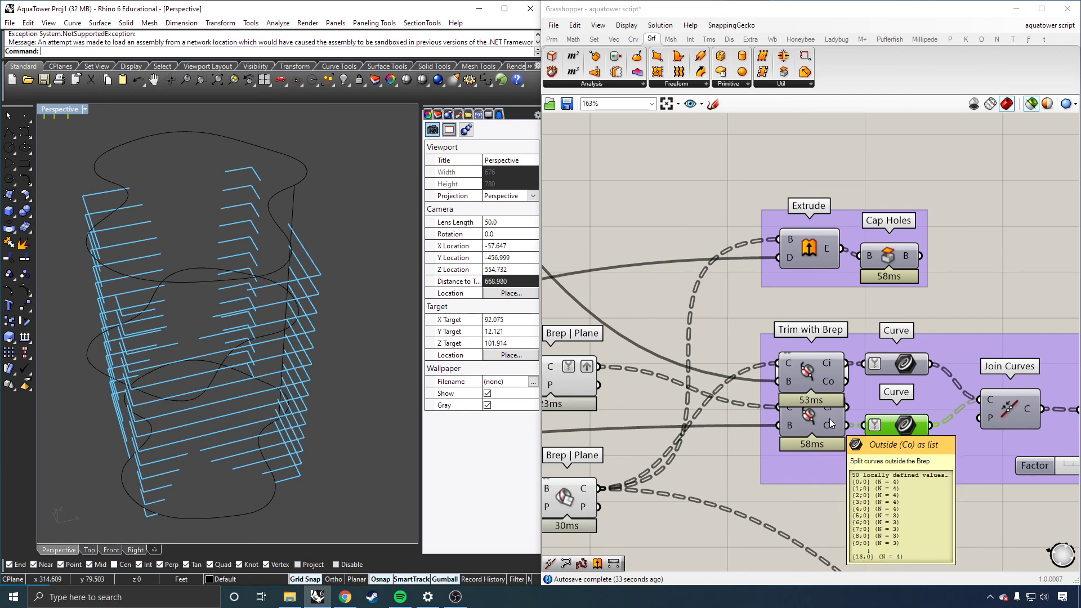
pyautogui.click(1006, 402)
pyautogui.moveTo(323, 331); pyautogui.dragTo(509, 349, button='right')
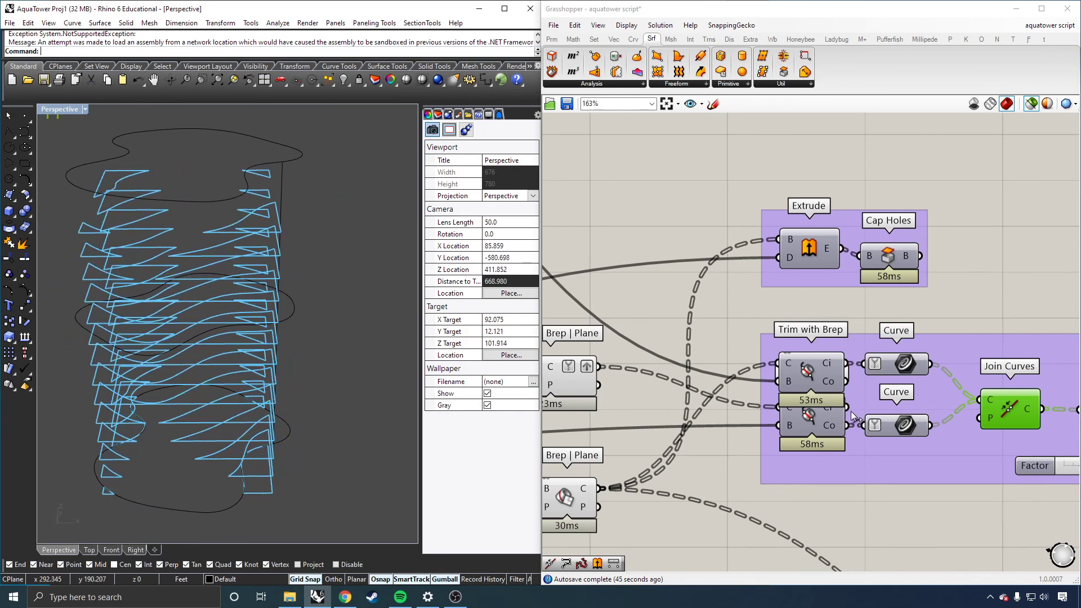
pyautogui.moveTo(850, 411); pyautogui.dragTo(863, 424)
pyautogui.moveTo(847, 382); pyautogui.dragTo(864, 364)
pyautogui.moveTo(315, 335); pyautogui.dragTo(277, 366, button='right')
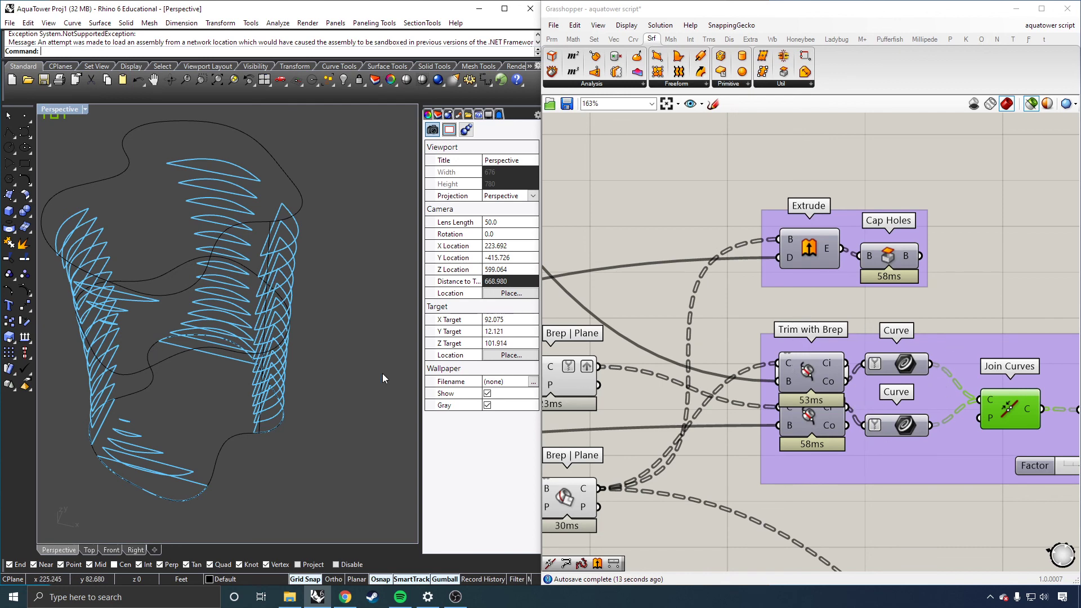
pyautogui.scroll(-2, 612, 385)
pyautogui.scroll(3, 985, 406)
pyautogui.click(954, 407)
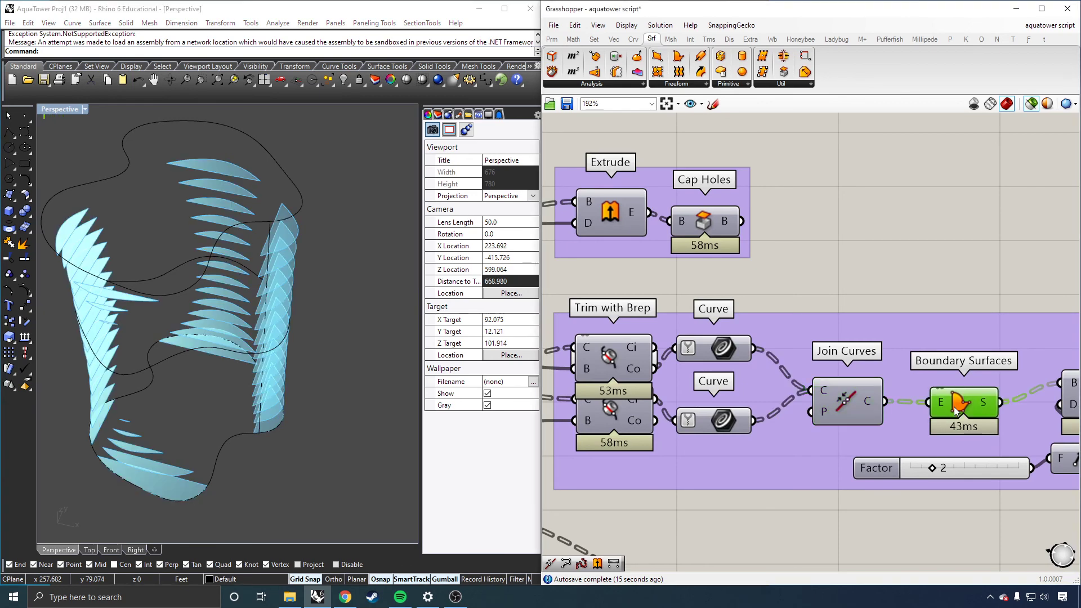
# Step: Connect the boundary surfaces into the floor Extrude component and preview the extruded floor slabs in the perspective view
pyautogui.scroll(-2, 679, 385)
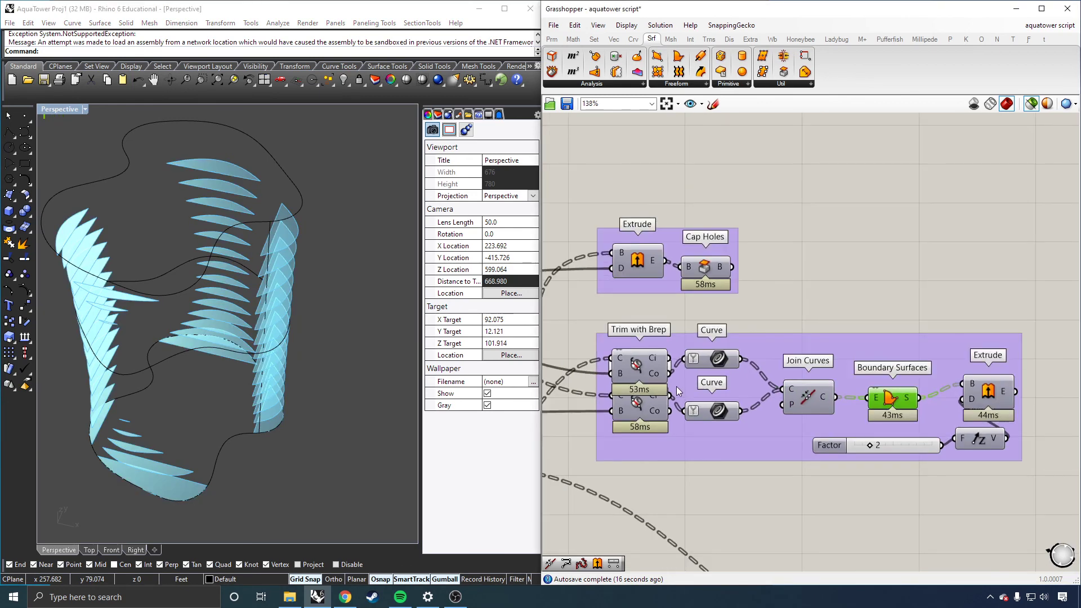
pyautogui.click(983, 399)
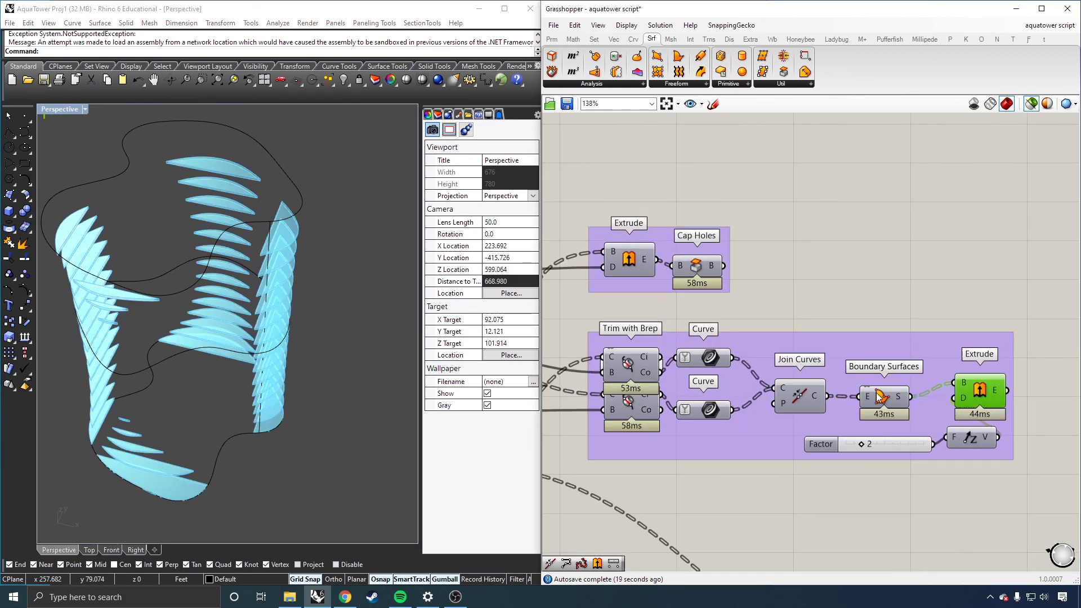
pyautogui.click(880, 398)
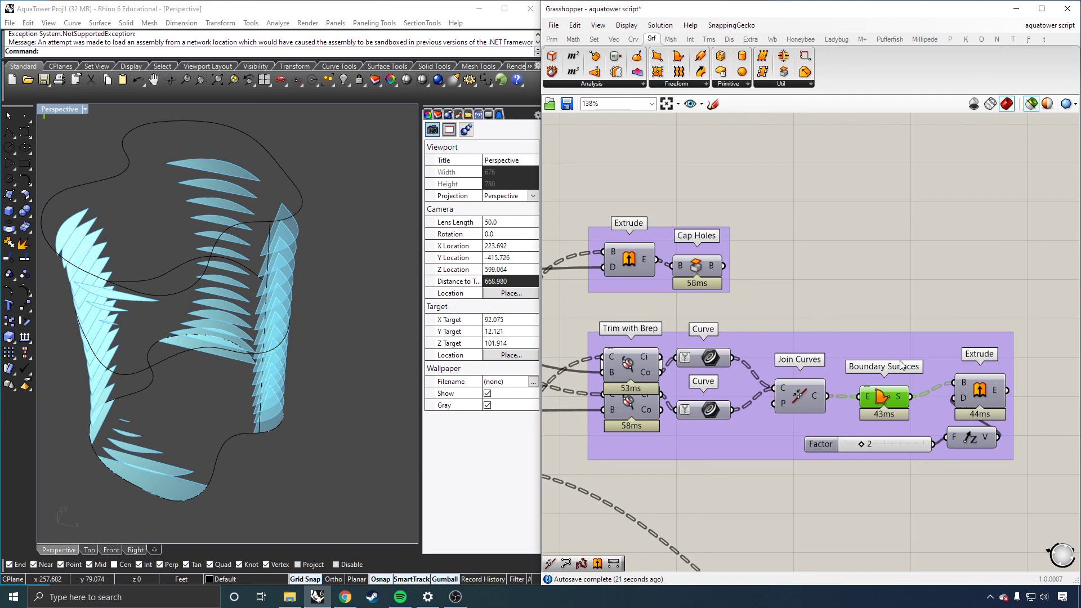
pyautogui.moveTo(827, 397); pyautogui.dragTo(956, 383)
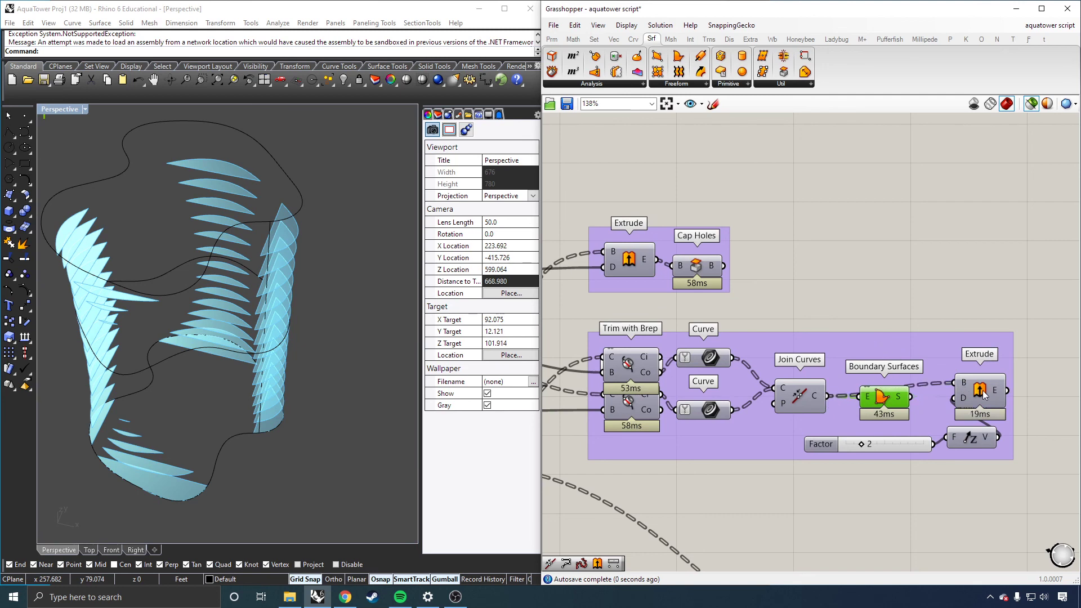
pyautogui.click(984, 395)
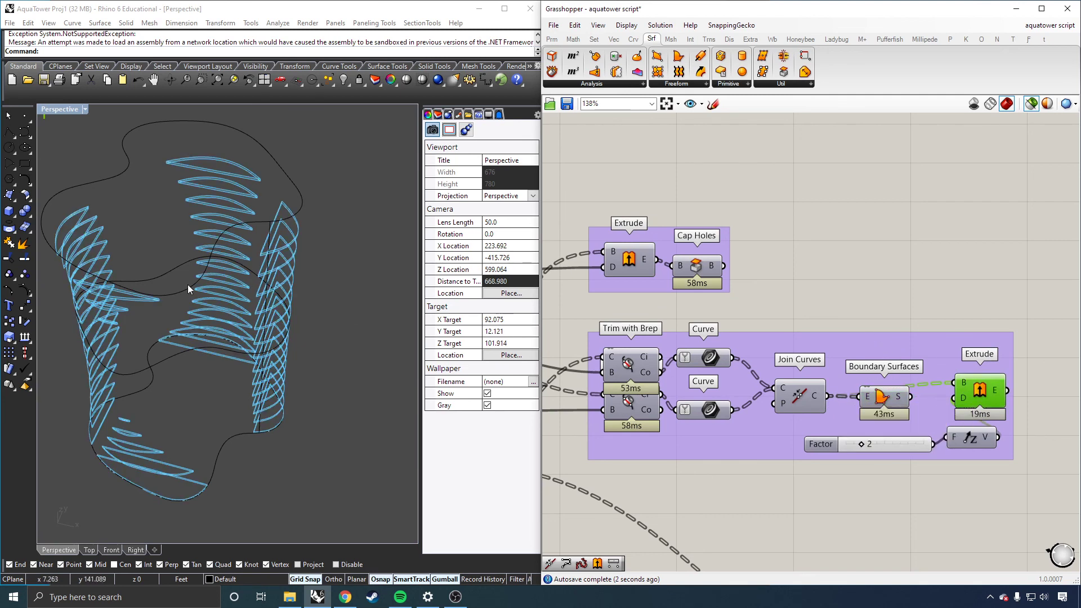
pyautogui.moveTo(194, 285); pyautogui.dragTo(240, 245, button='right')
pyautogui.scroll(8, 299, 208)
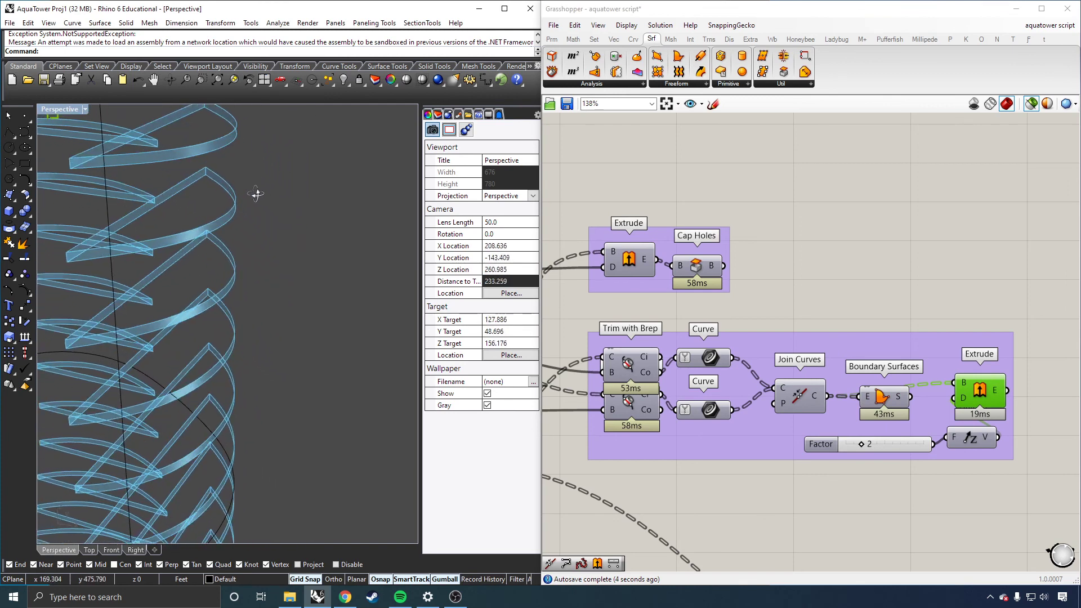
pyautogui.moveTo(276, 201); pyautogui.dragTo(256, 202, button='right')
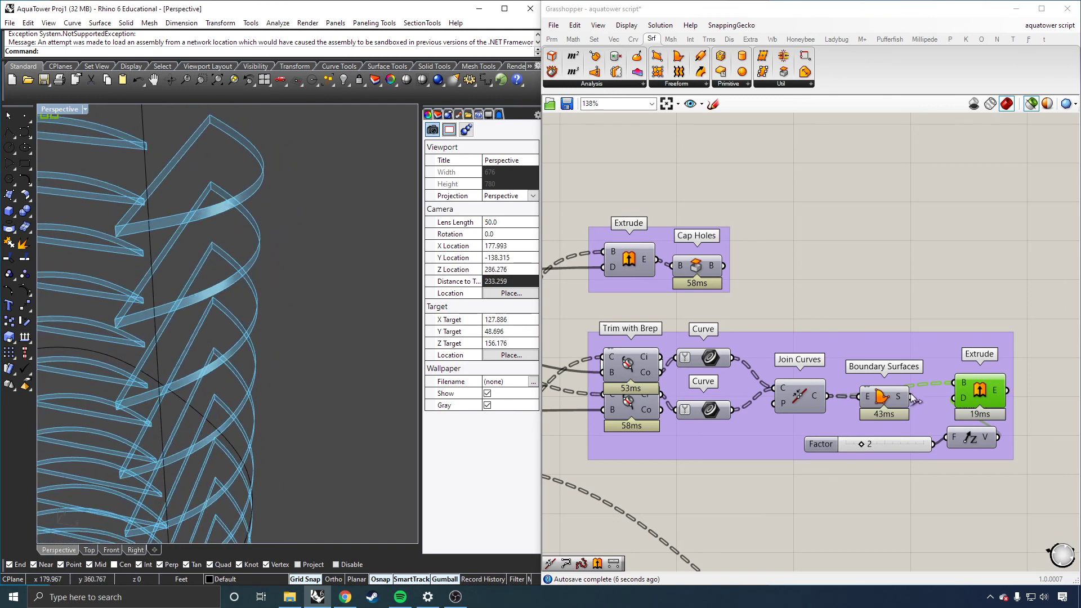
pyautogui.moveTo(960, 375); pyautogui.dragTo(959, 380)
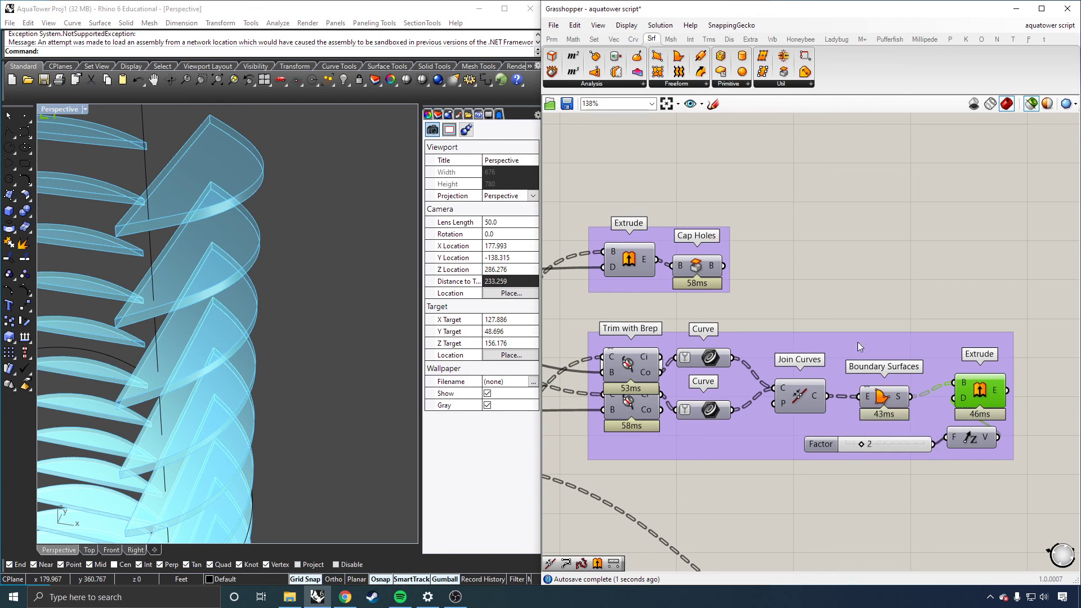
# Step: Preview the tower's Extrude and Cap Holes results in the perspective view
pyautogui.scroll(-2, 1001, 285)
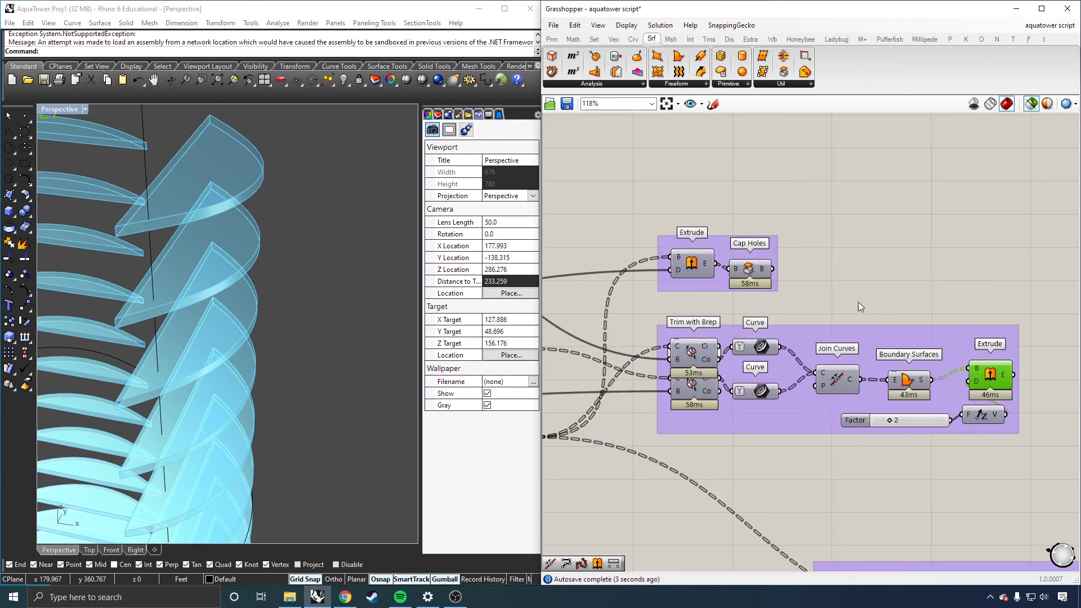
pyautogui.click(697, 266)
pyautogui.moveTo(236, 296); pyautogui.dragTo(300, 281, button='right')
pyautogui.moveTo(750, 269); pyautogui.dragTo(753, 269)
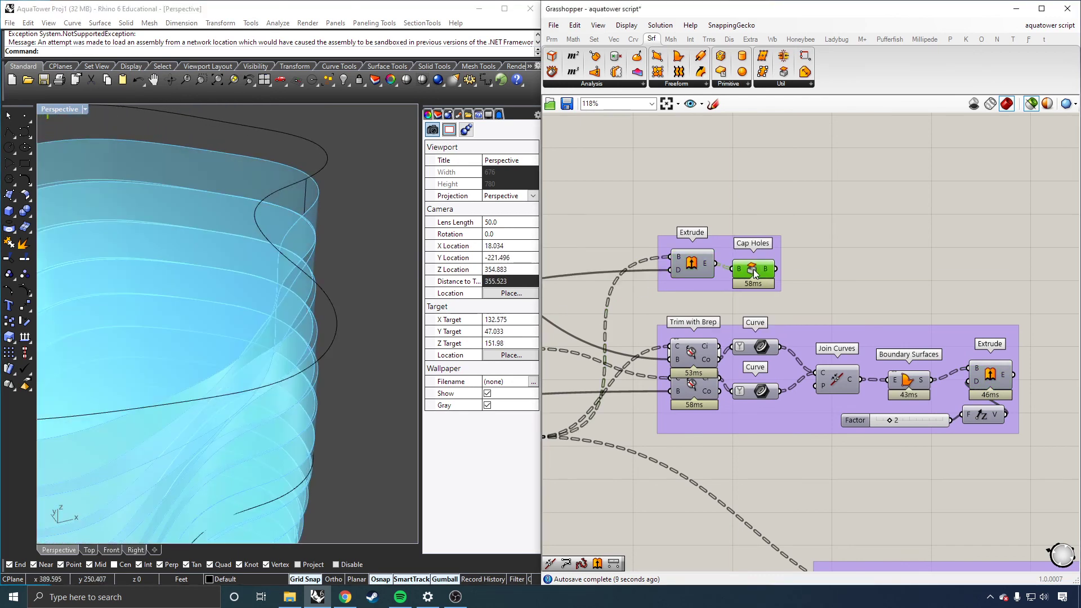
pyautogui.moveTo(302, 323); pyautogui.dragTo(338, 313, button='right')
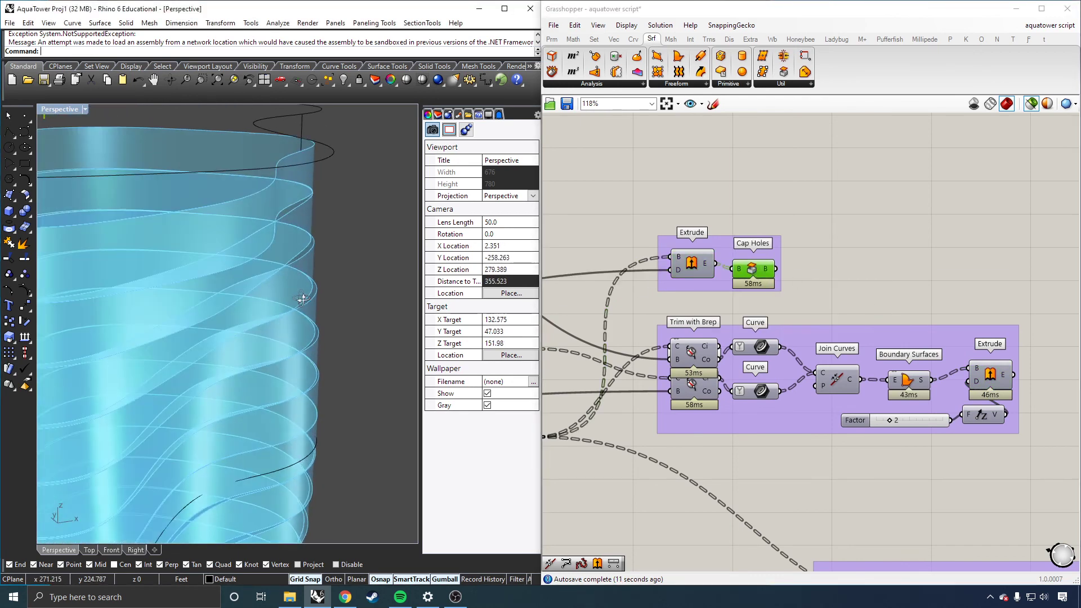
pyautogui.click(965, 316)
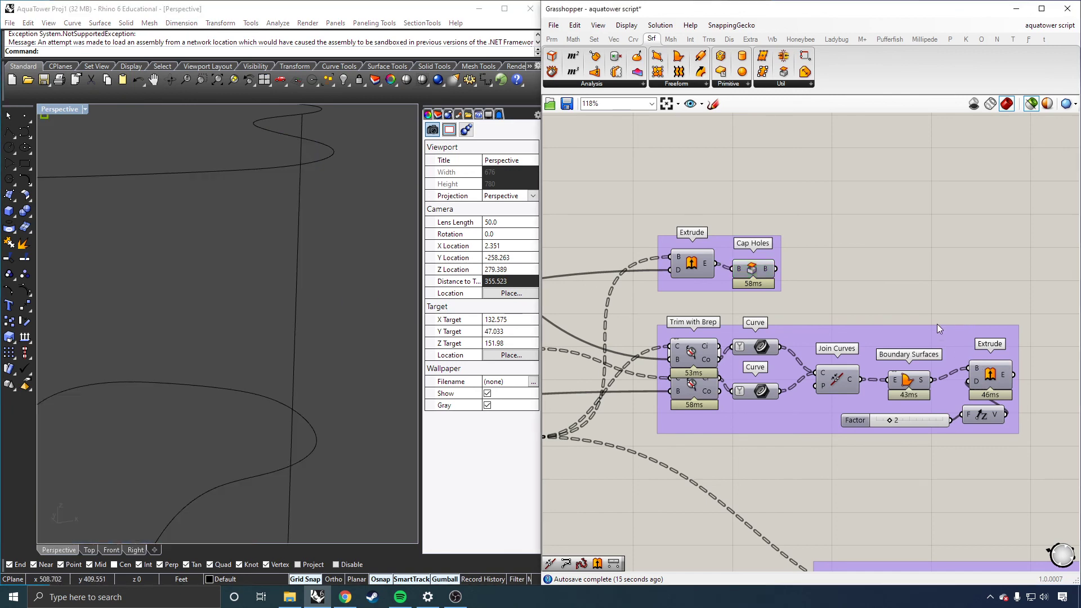
# Step: Add a Panel above the groups, connect the upper Trim with Brep's outside curves to it and enlarge it
pyautogui.scroll(-1, 917, 324)
pyautogui.click(847, 372)
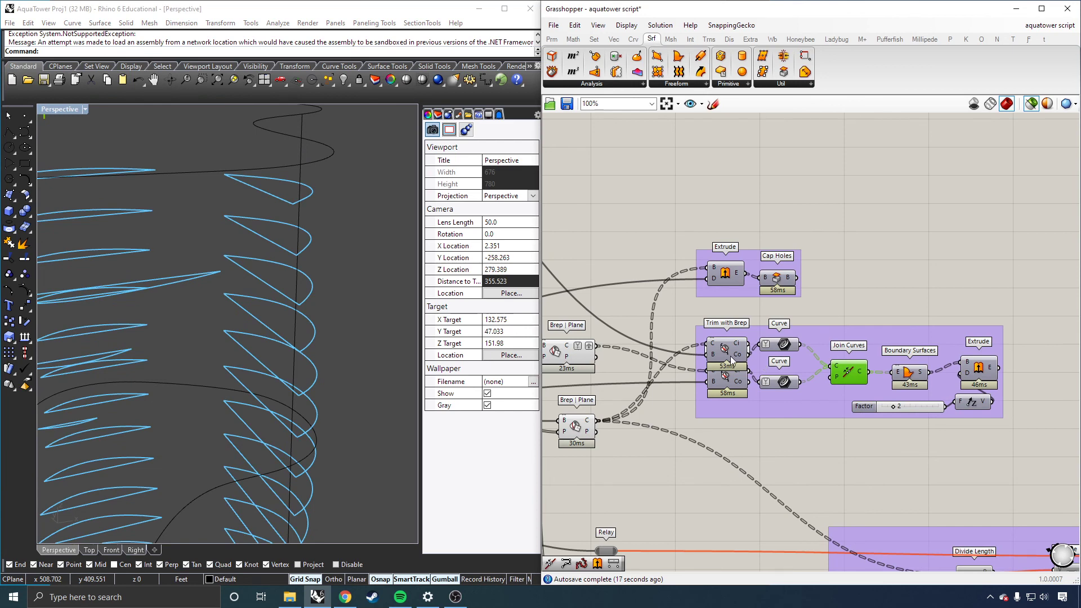
pyautogui.scroll(5, 765, 357)
pyautogui.scroll(-2, 705, 322)
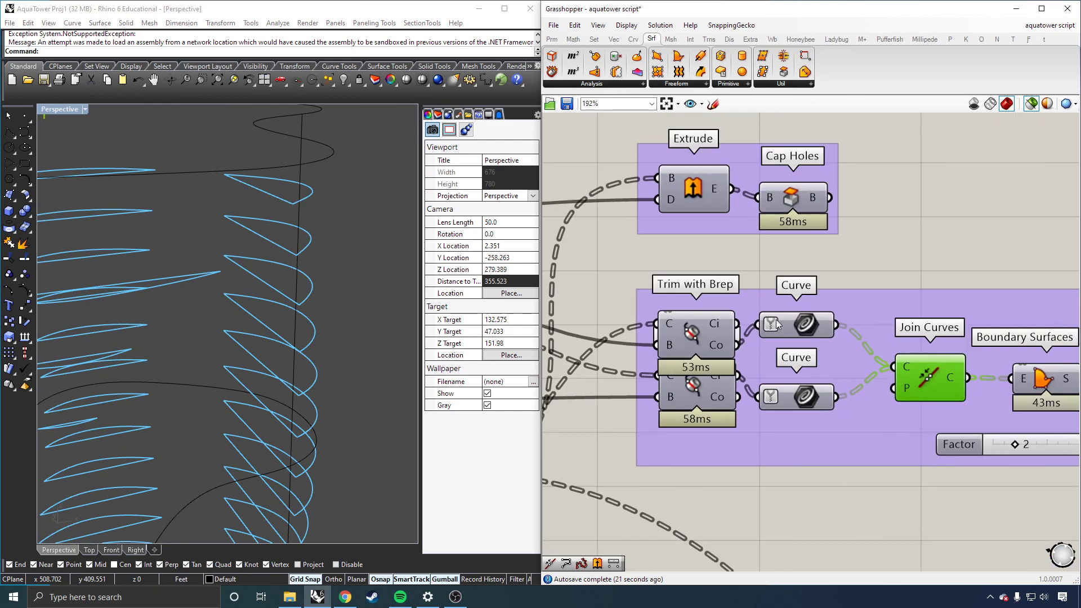
pyautogui.scroll(5, 777, 324)
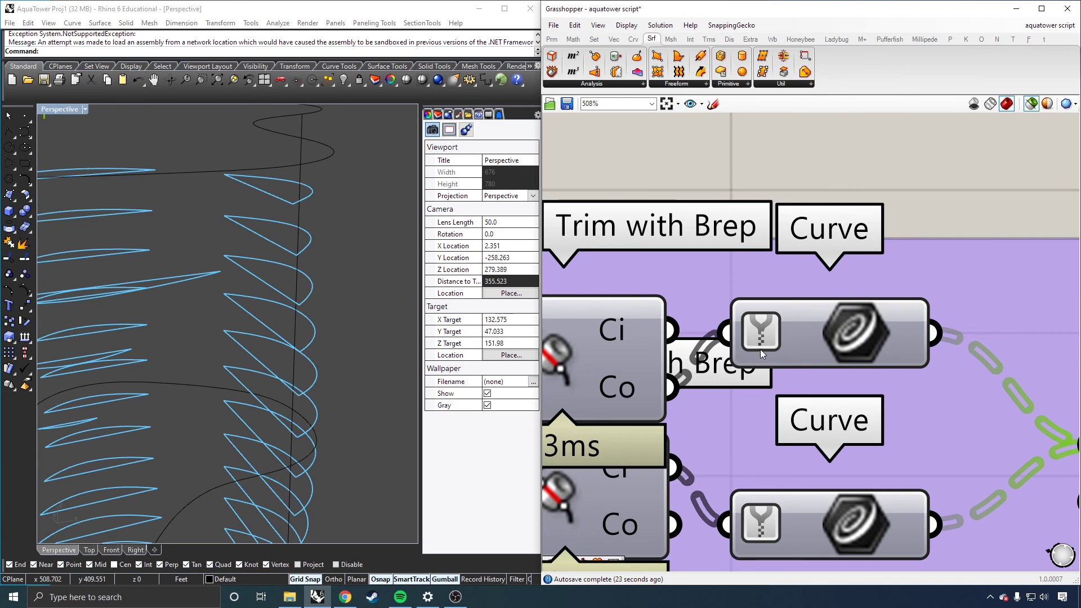
pyautogui.scroll(-5, 770, 337)
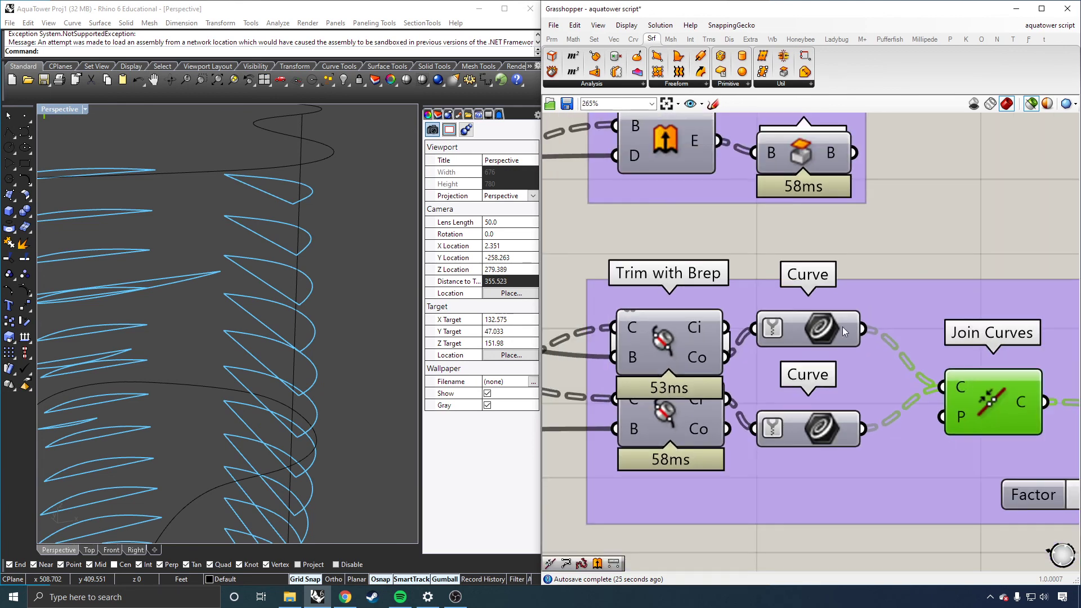
pyautogui.scroll(-1, 901, 310)
pyautogui.doubleClick(943, 250)
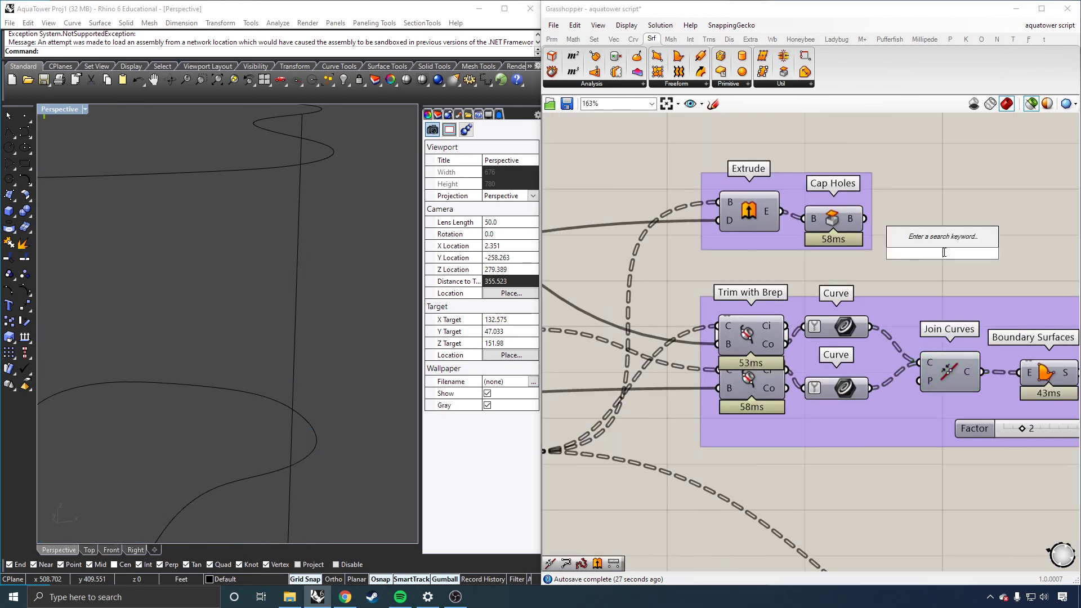
pyautogui.write('panel')
pyautogui.press('BackSpace')
pyautogui.press('BackSpace')
pyautogui.press('BackSpace')
pyautogui.press('BackSpace')
pyautogui.press('BackSpace')
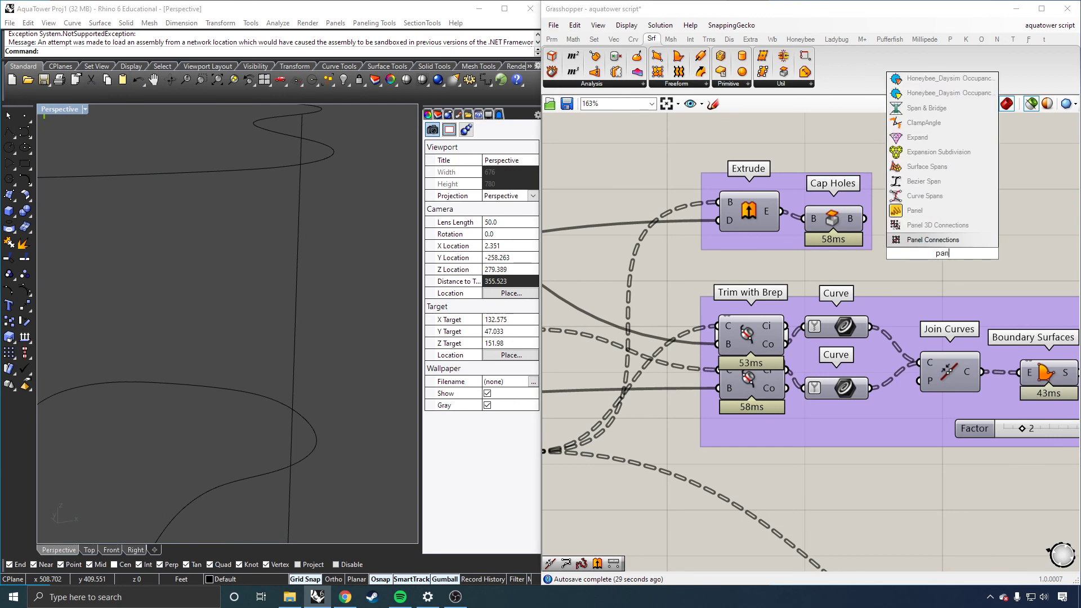
pyautogui.write('//')
pyautogui.press('Return')
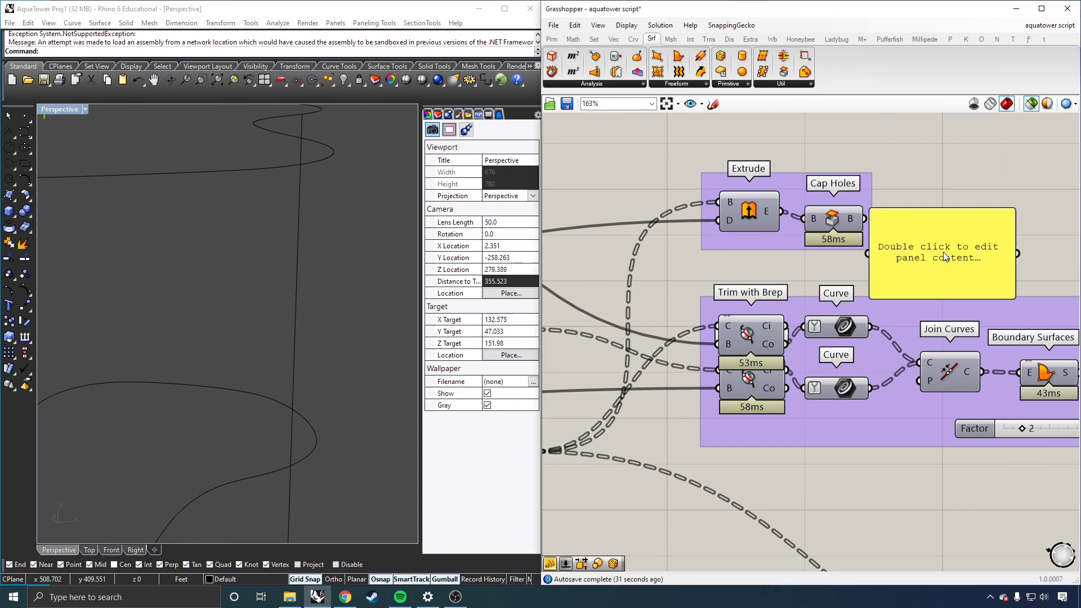
pyautogui.scroll(-5, 906, 273)
pyautogui.scroll(5, 909, 275)
pyautogui.moveTo(911, 276); pyautogui.dragTo(940, 180)
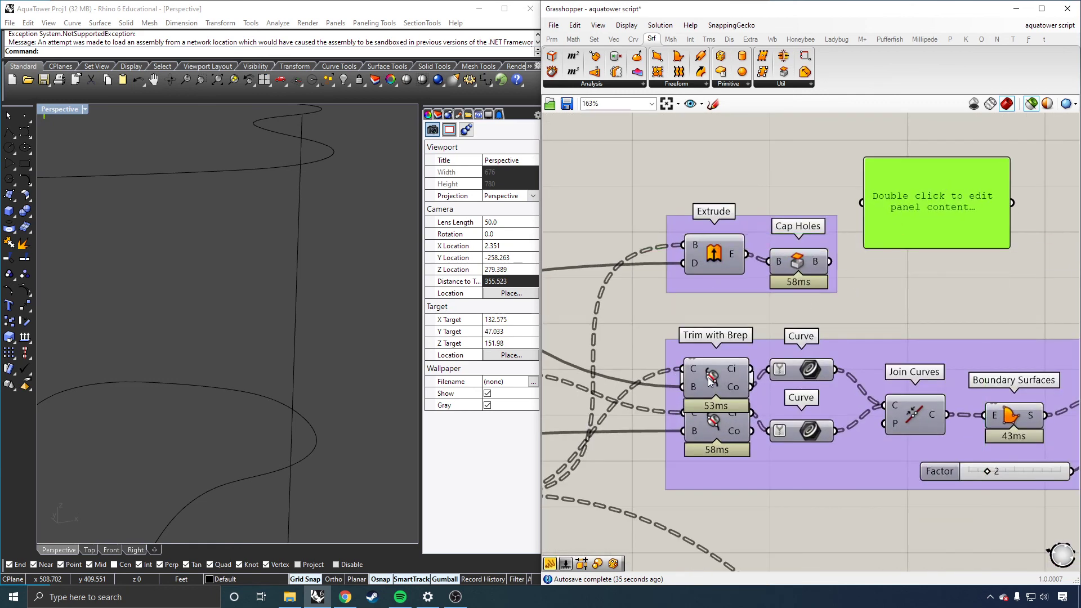
pyautogui.moveTo(751, 387); pyautogui.dragTo(861, 203)
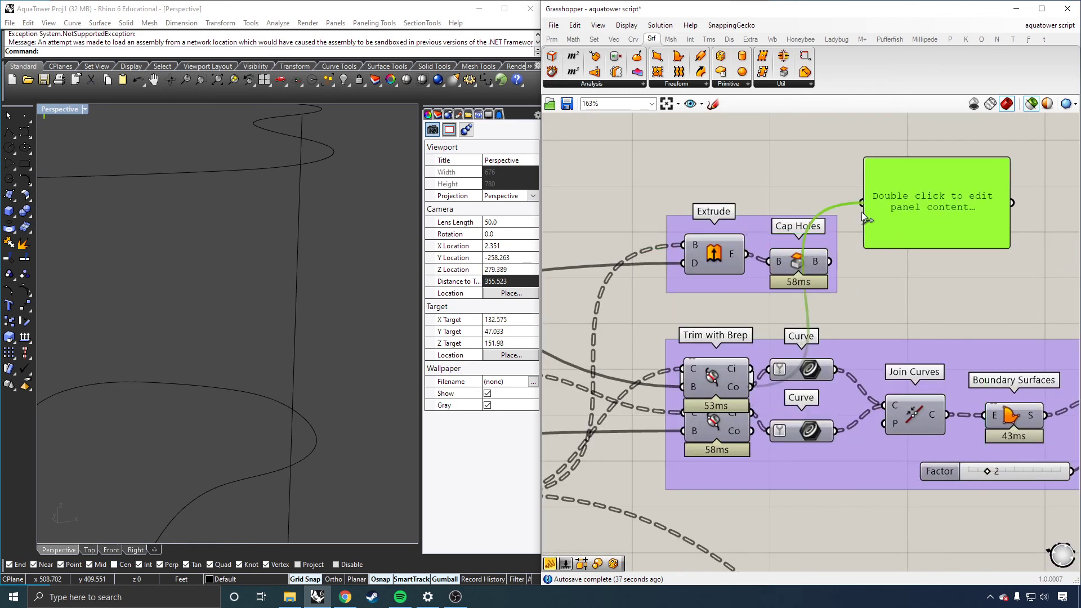
pyautogui.scroll(-2, 799, 258)
pyautogui.moveTo(949, 248); pyautogui.dragTo(1008, 306)
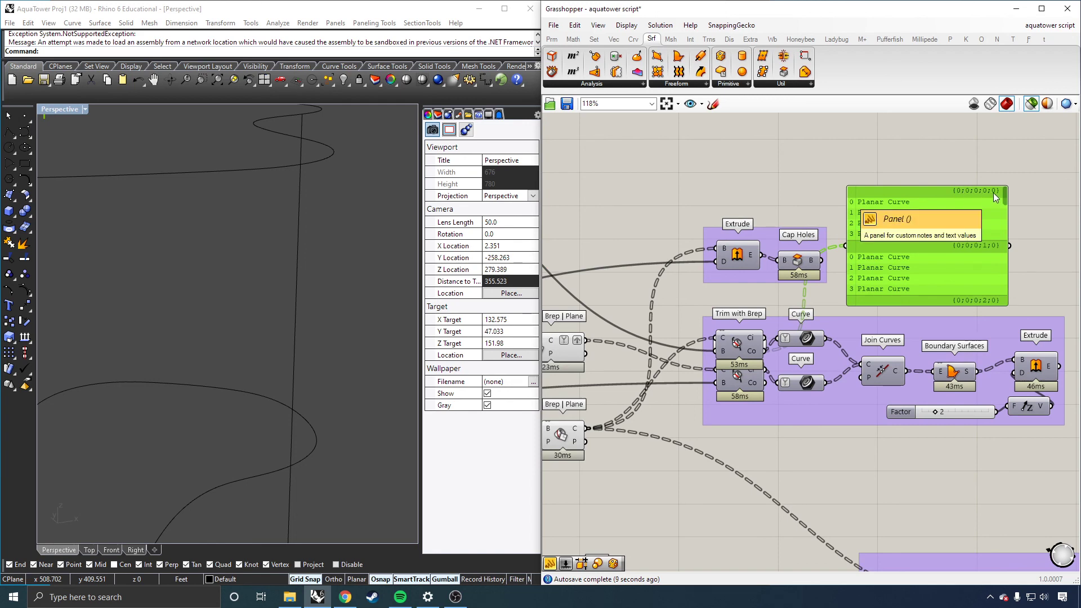
# Step: Inspect the lower Brep | Plane section curves and then the Linear Array planes in the panel
pyautogui.scroll(-4, 967, 215)
pyautogui.scroll(2, 701, 310)
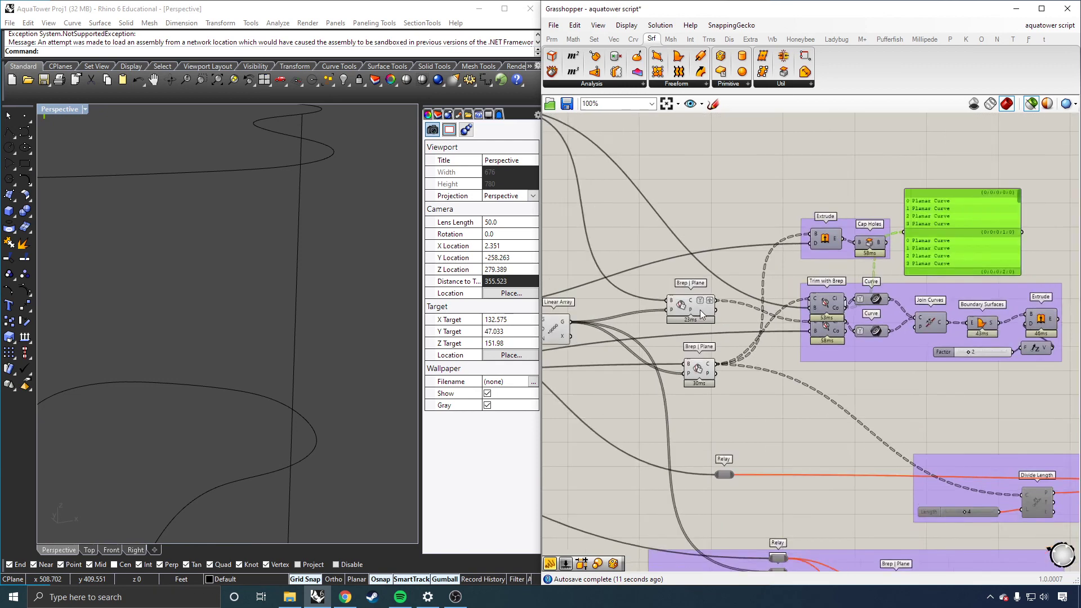
pyautogui.moveTo(723, 374); pyautogui.dragTo(940, 219)
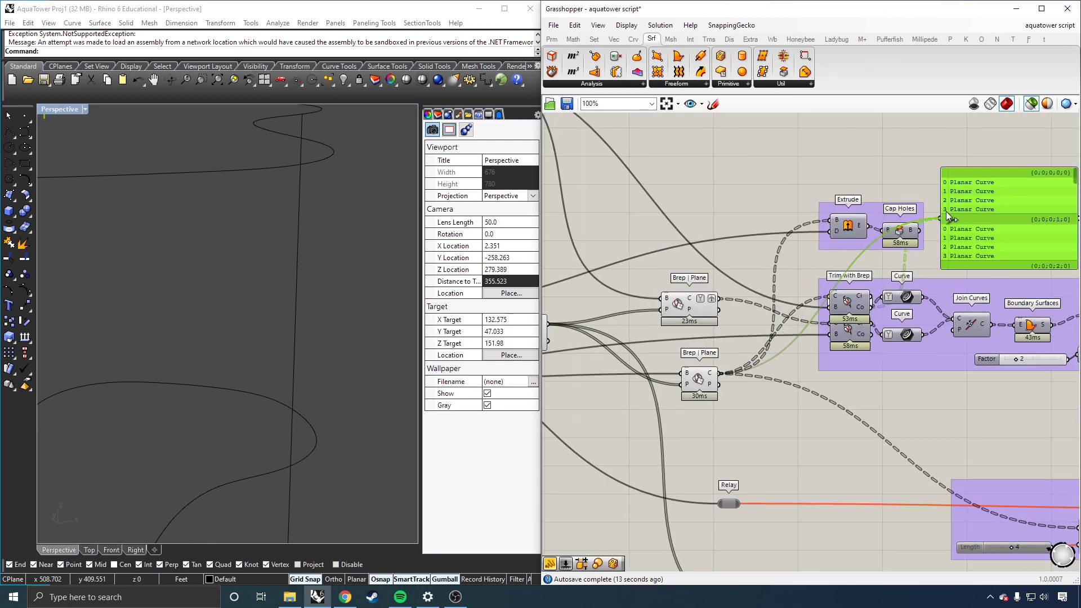
pyautogui.scroll(-2, 958, 233)
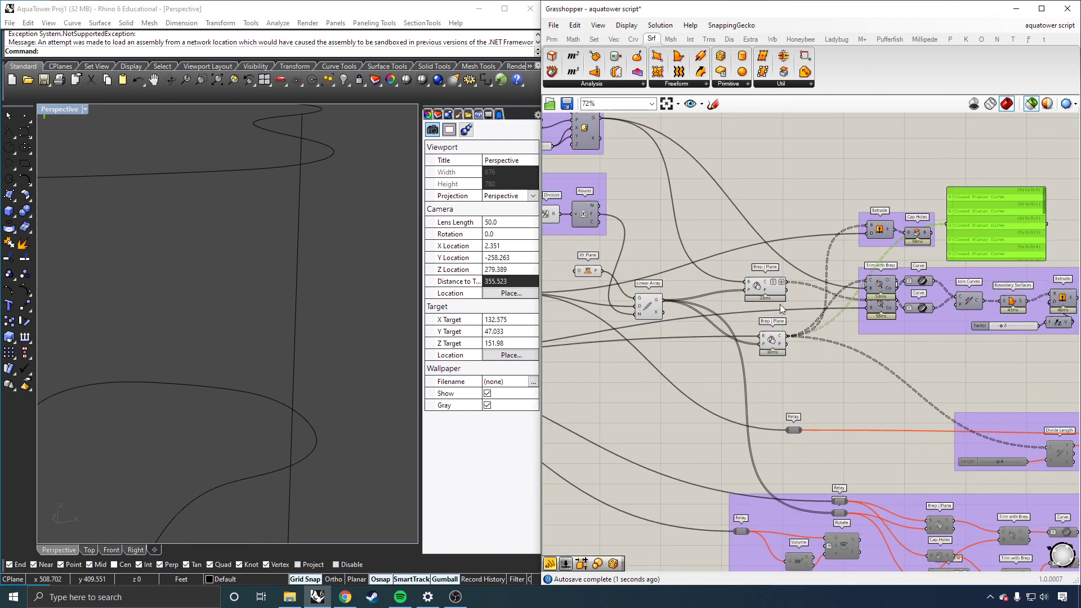
pyautogui.moveTo(664, 299); pyautogui.dragTo(947, 224)
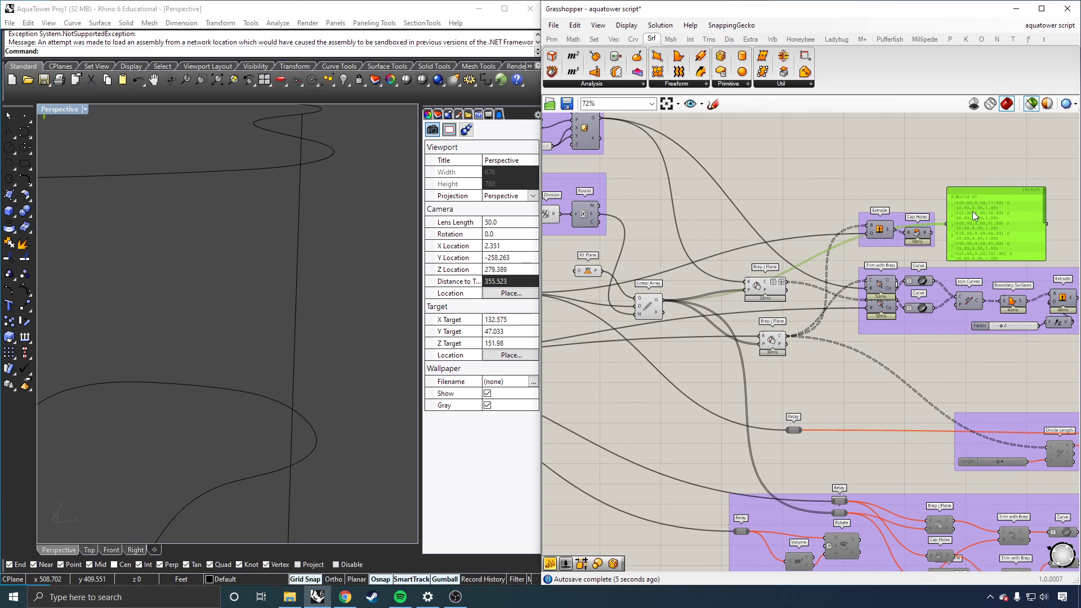
pyautogui.scroll(2, 948, 295)
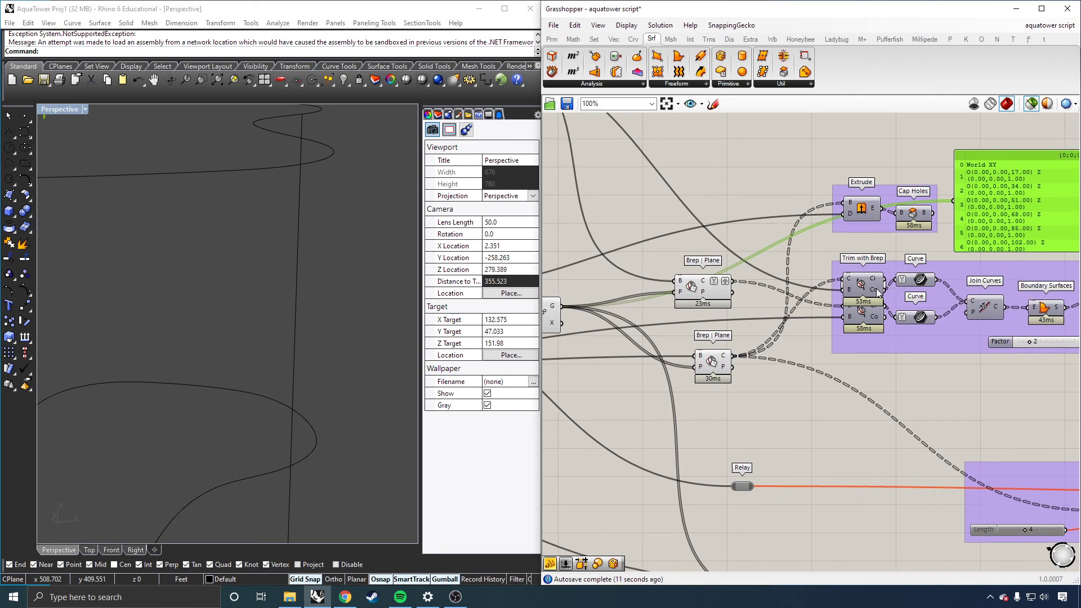
# Step: Inspect the upper Trim with Brep's inside curves and then the Curve parameter's output in the panel
pyautogui.rightClick(881, 290)
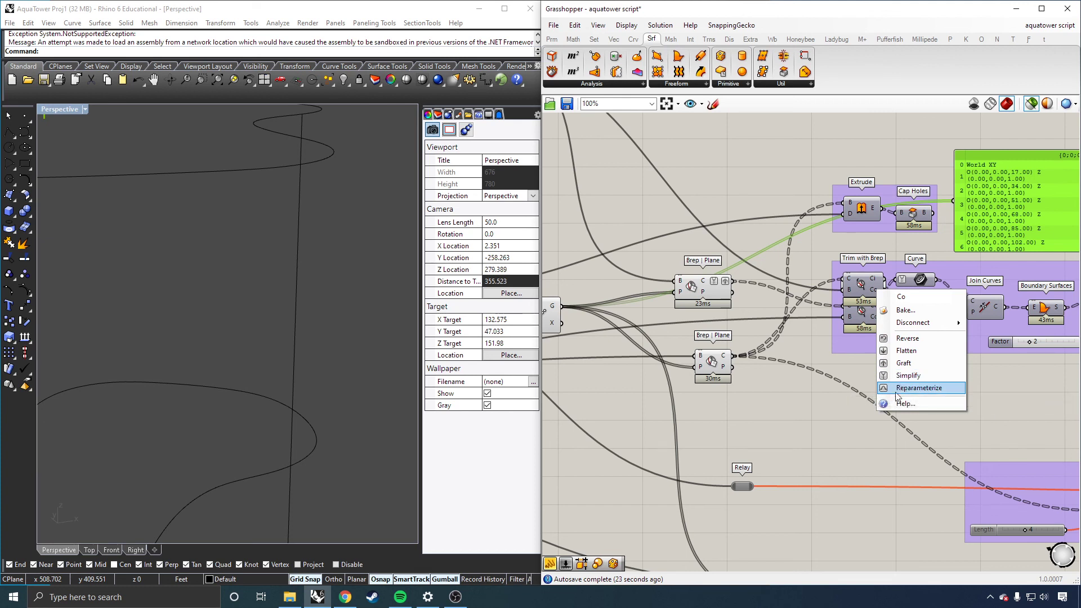
pyautogui.click(939, 428)
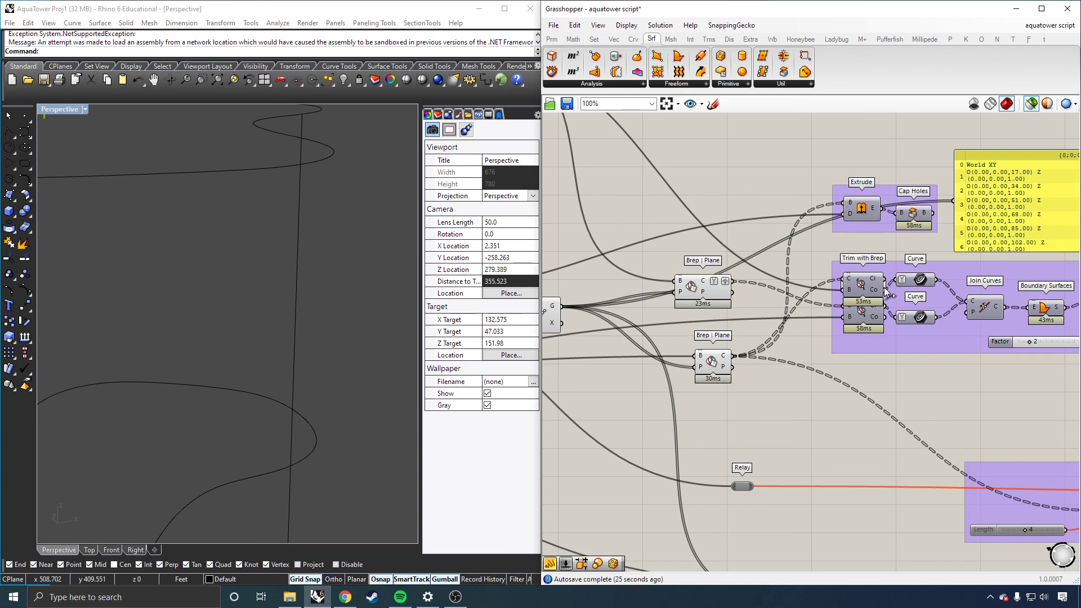
pyautogui.moveTo(885, 278); pyautogui.dragTo(953, 201)
pyautogui.scroll(2, 981, 245)
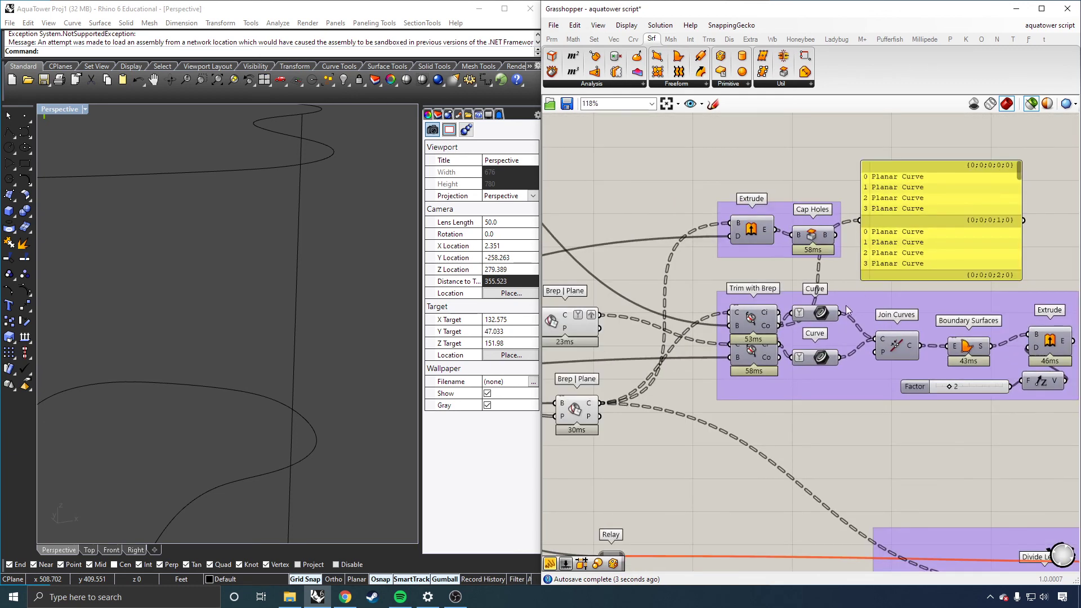
pyautogui.moveTo(841, 313); pyautogui.dragTo(864, 224)
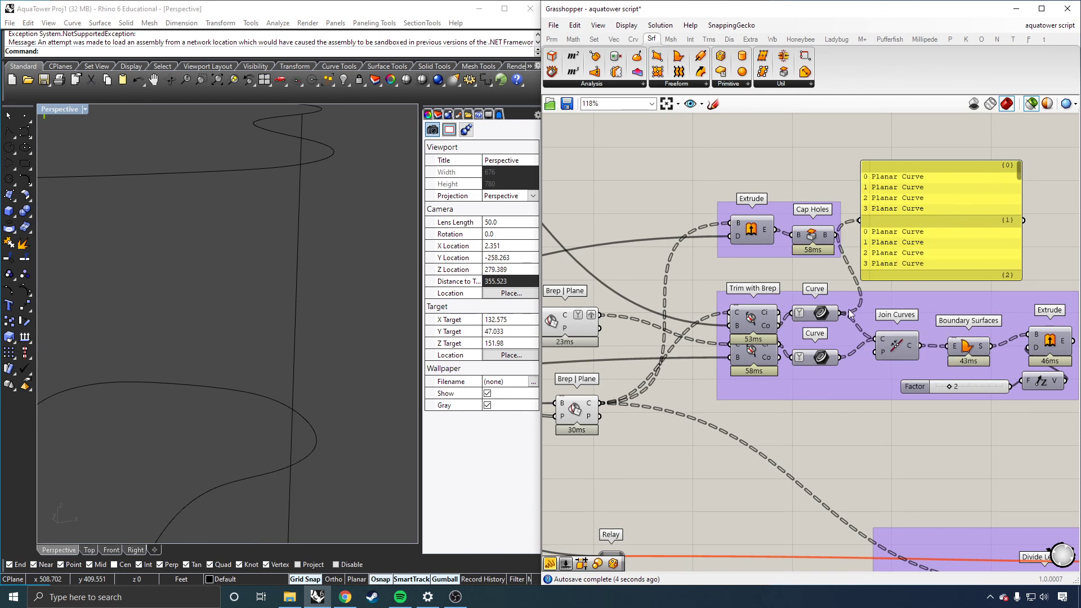
# Step: Inspect the lower Trim with Brep's outside curves in the panel and preview them in the viewport
pyautogui.moveTo(780, 344); pyautogui.dragTo(853, 229)
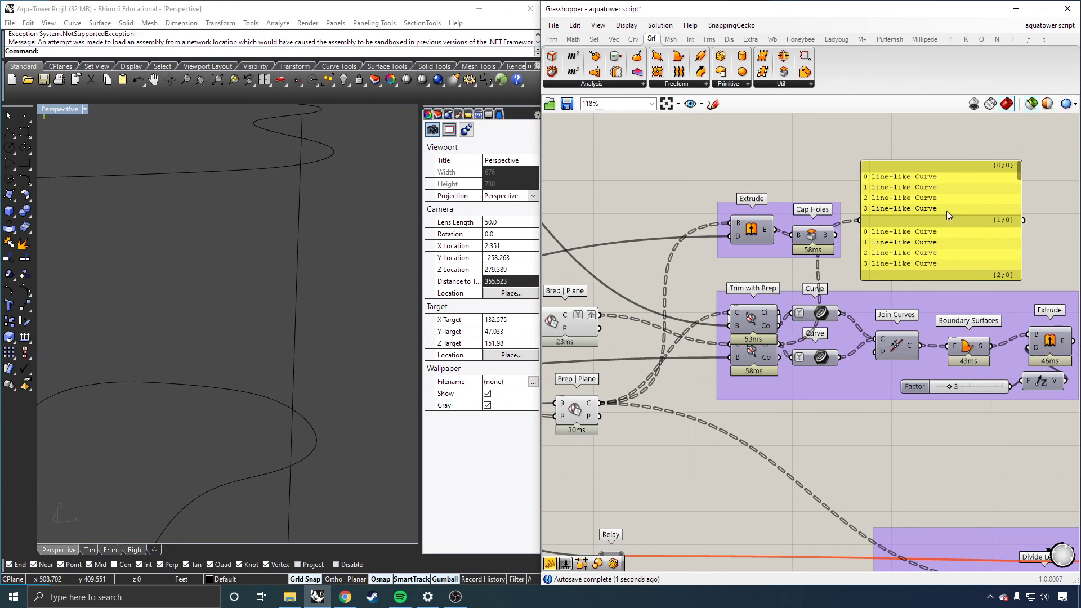
pyautogui.click(765, 359)
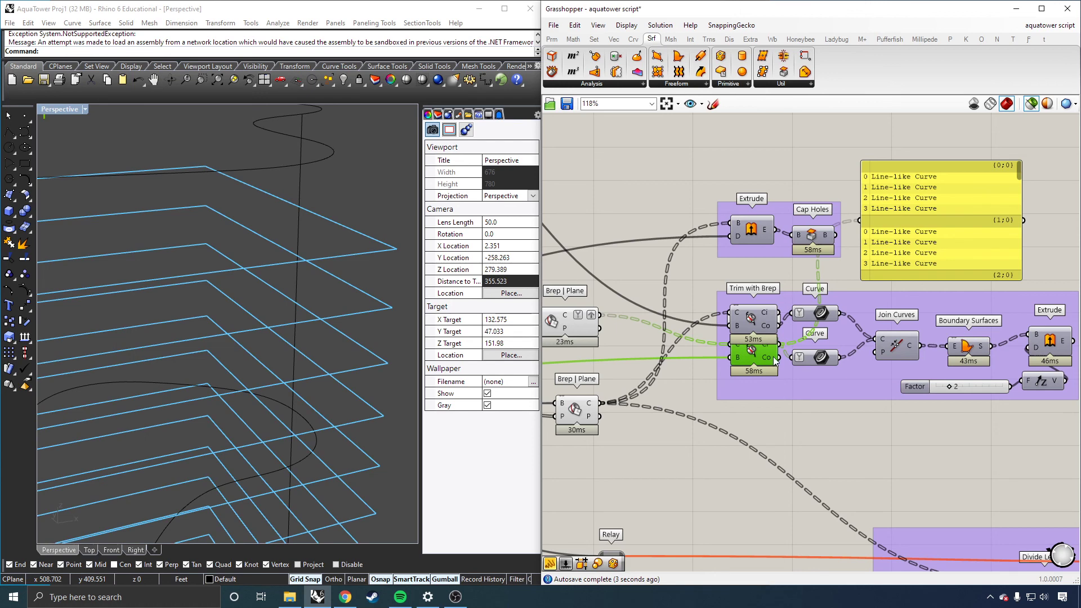
pyautogui.moveTo(773, 356)
pyautogui.moveTo(809, 298); pyautogui.dragTo(794, 313)
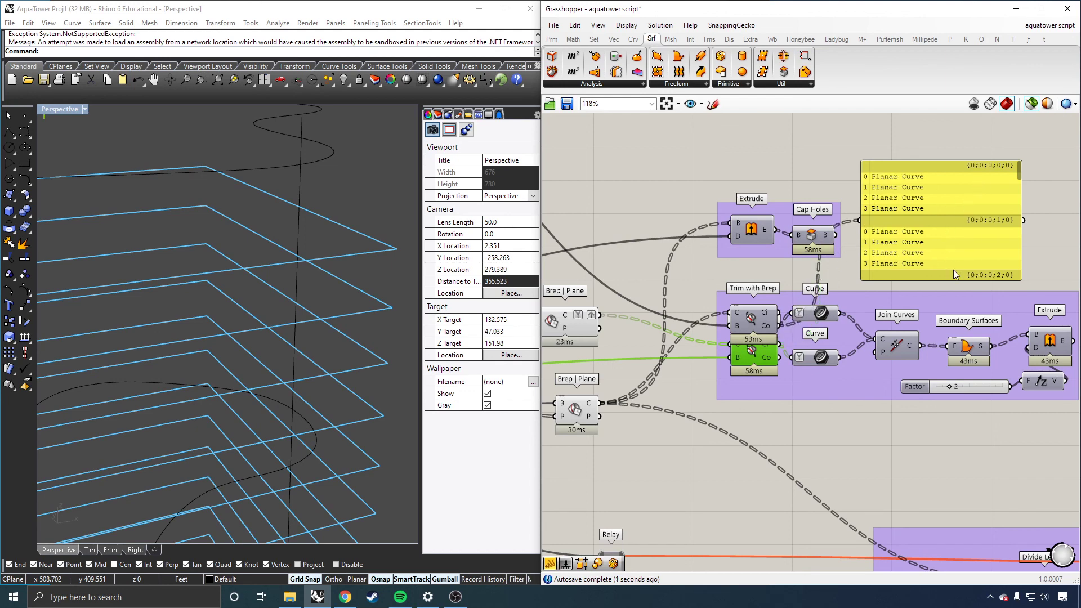
pyautogui.click(1031, 248)
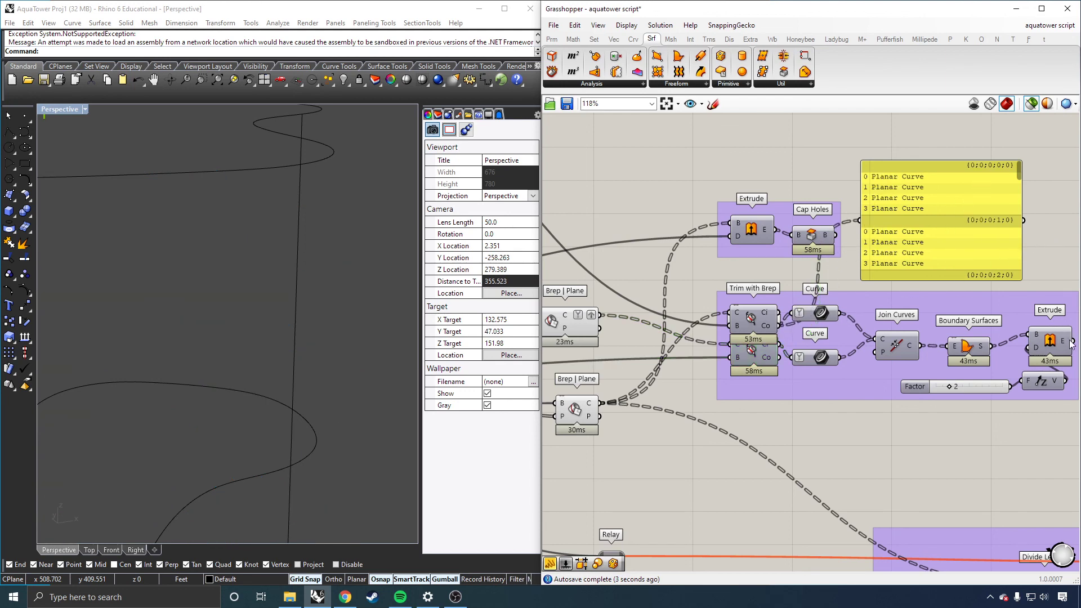
# Step: Graft the upper Curve parameter's data and simplify the lower Curve parameter's data
pyautogui.click(1050, 341)
pyautogui.rightClick(805, 313)
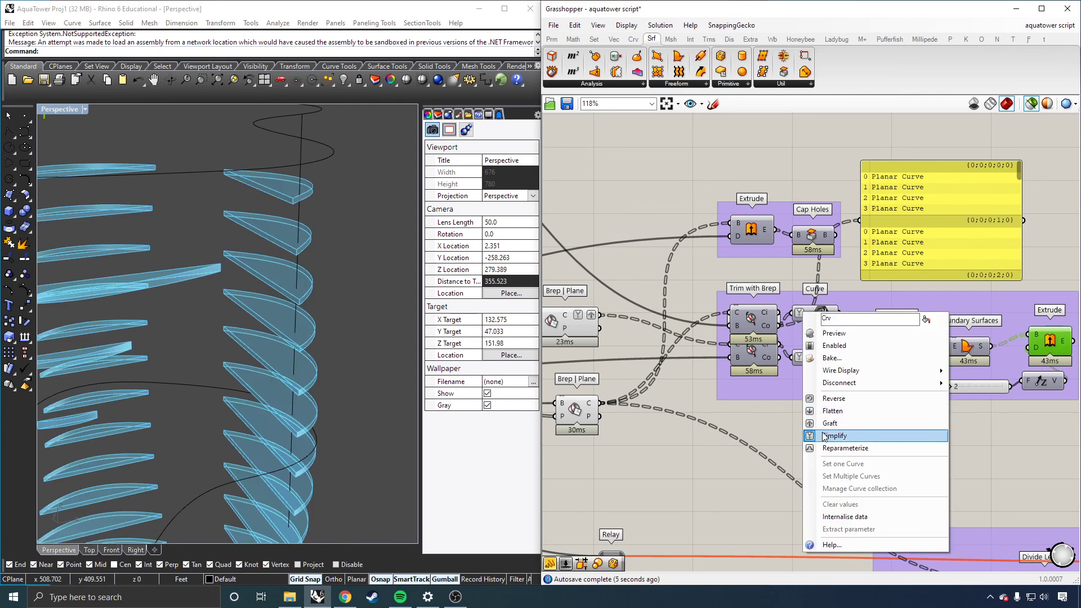
pyautogui.click(830, 423)
pyautogui.rightClick(802, 347)
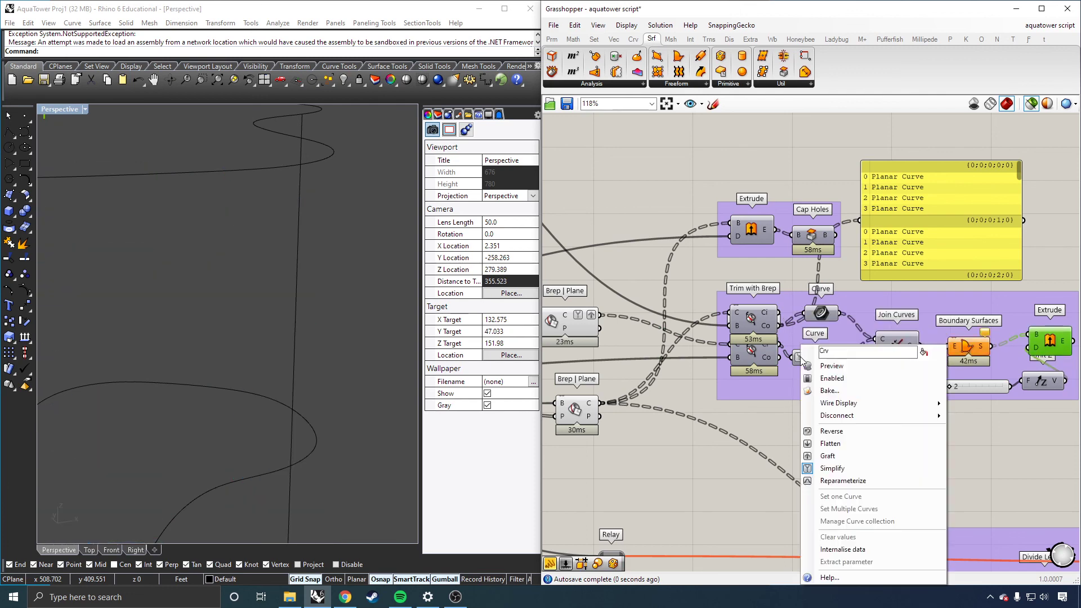
pyautogui.click(833, 470)
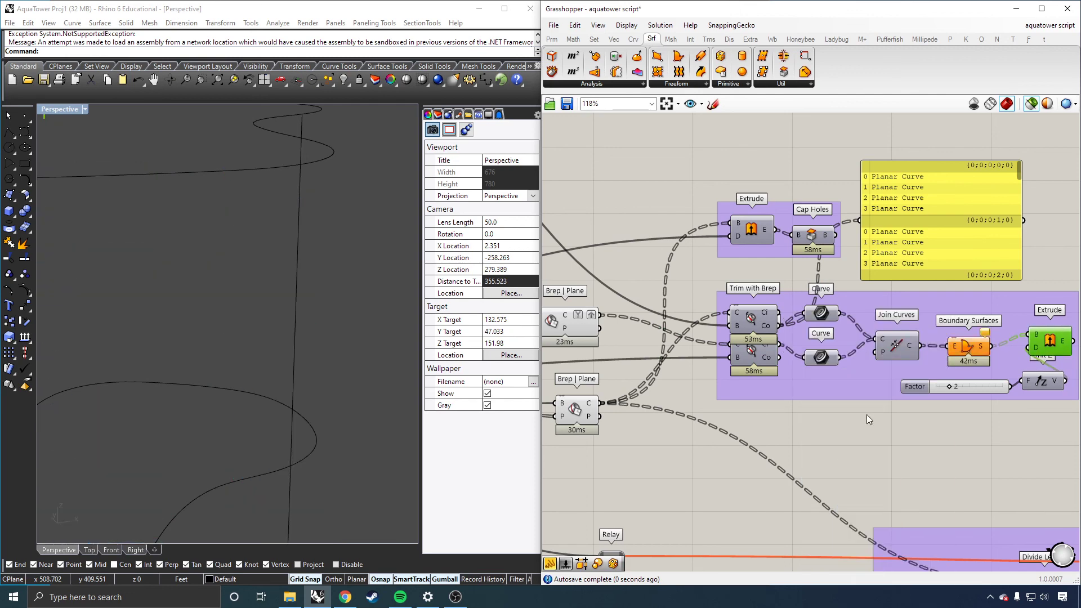
# Step: Connect the Join Curves output to the panel and scroll through its data tree
pyautogui.click(896, 349)
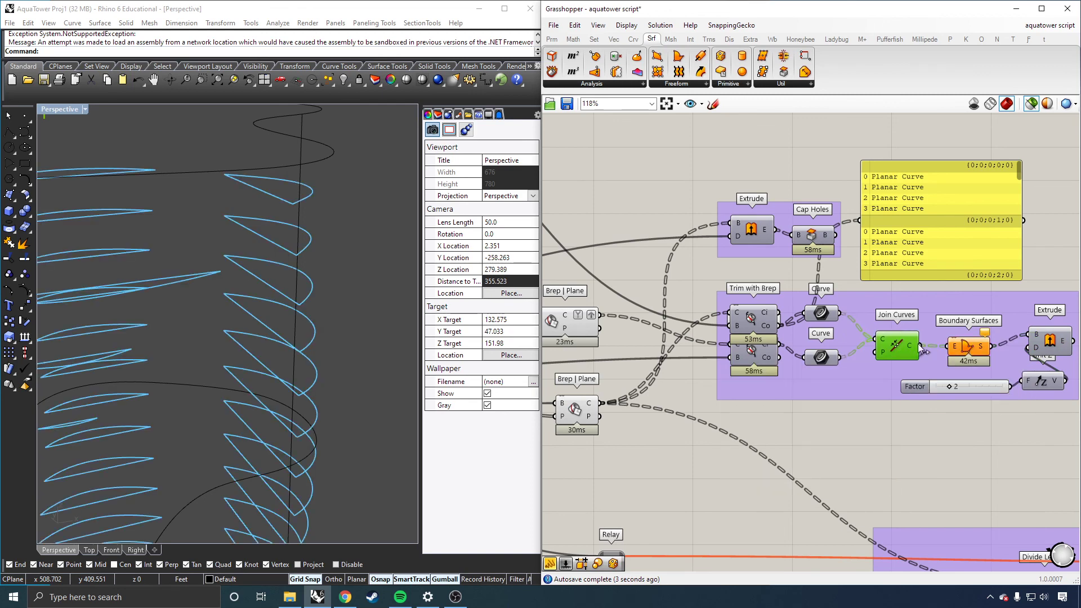
pyautogui.keyDown('shift'); pyautogui.moveTo(921, 345); pyautogui.dragTo(857, 221); pyautogui.keyUp('shift')
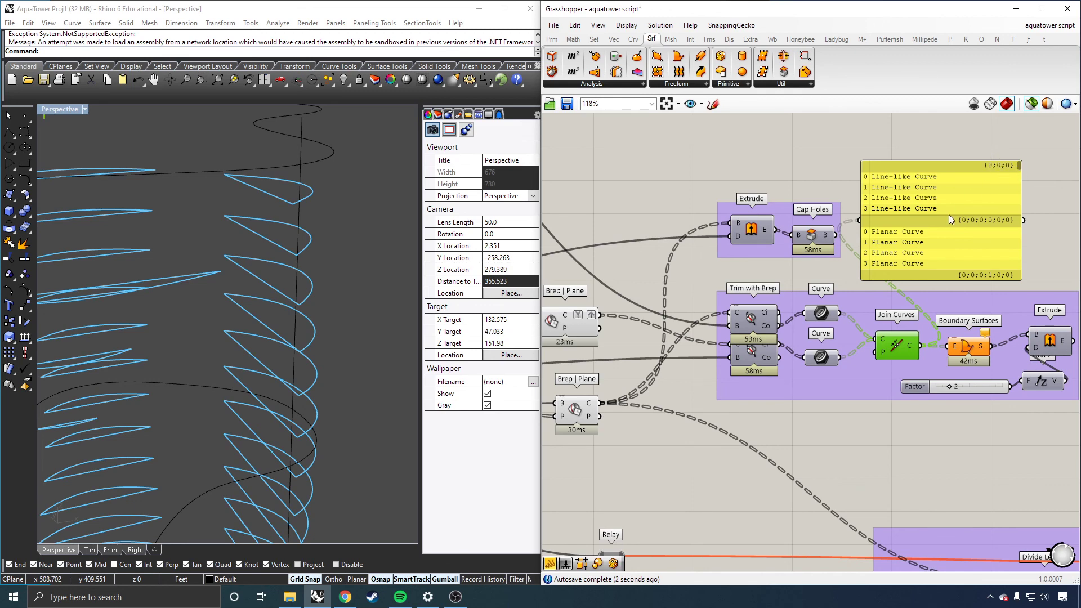
pyautogui.scroll(-3, 951, 218)
pyautogui.scroll(3, 961, 226)
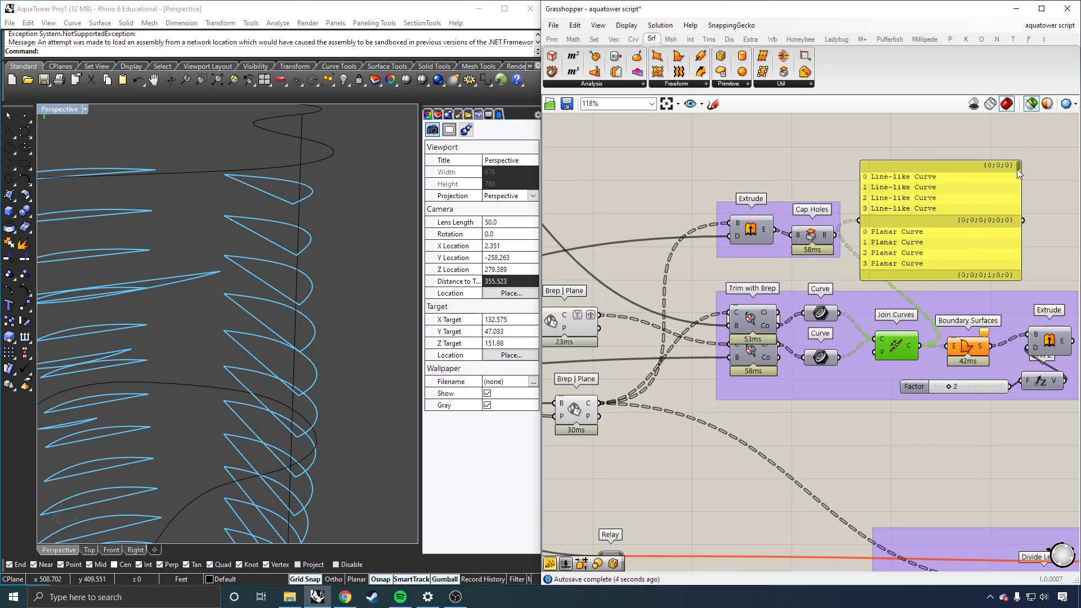
pyautogui.moveTo(1017, 168); pyautogui.dragTo(1018, 267)
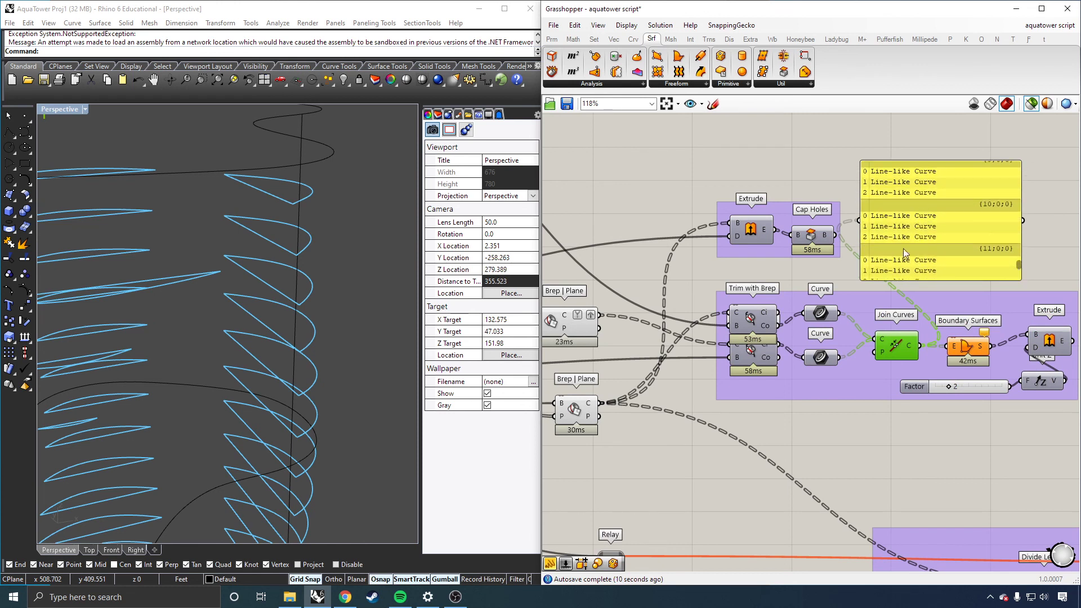
pyautogui.moveTo(1018, 264); pyautogui.dragTo(1018, 158)
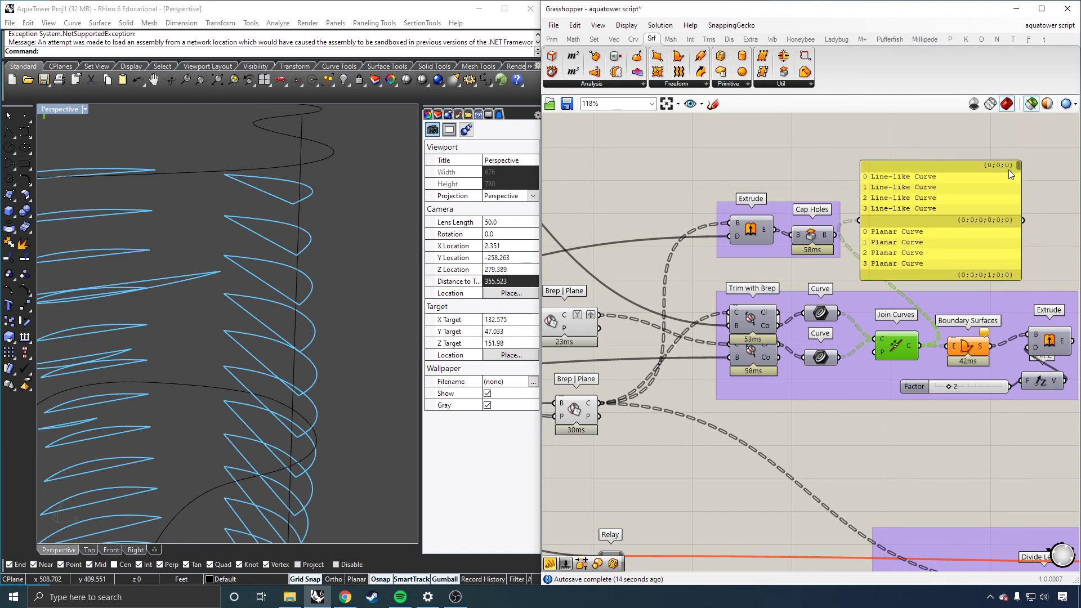
# Step: Simplify and graft the outside-curves output of the upper Trim with Brep component
pyautogui.rightClick(766, 326)
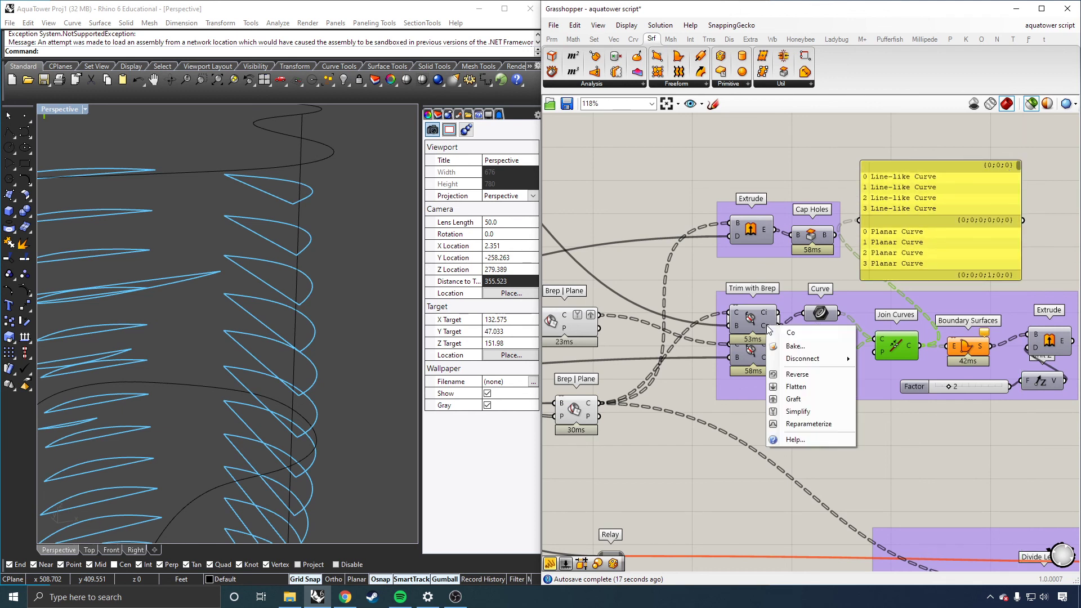
pyautogui.click(795, 411)
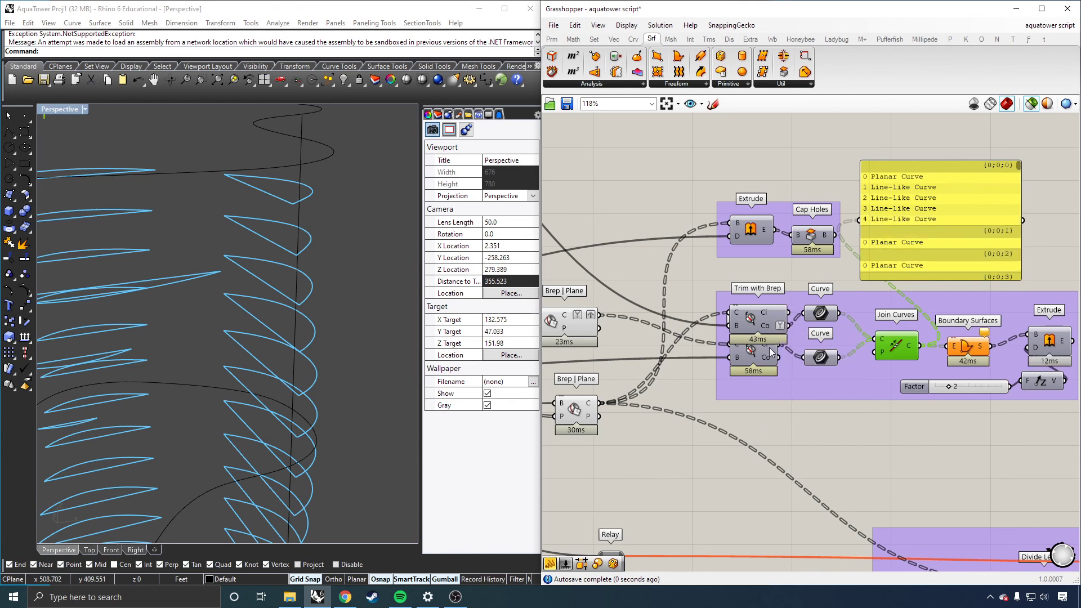
pyautogui.rightClick(770, 349)
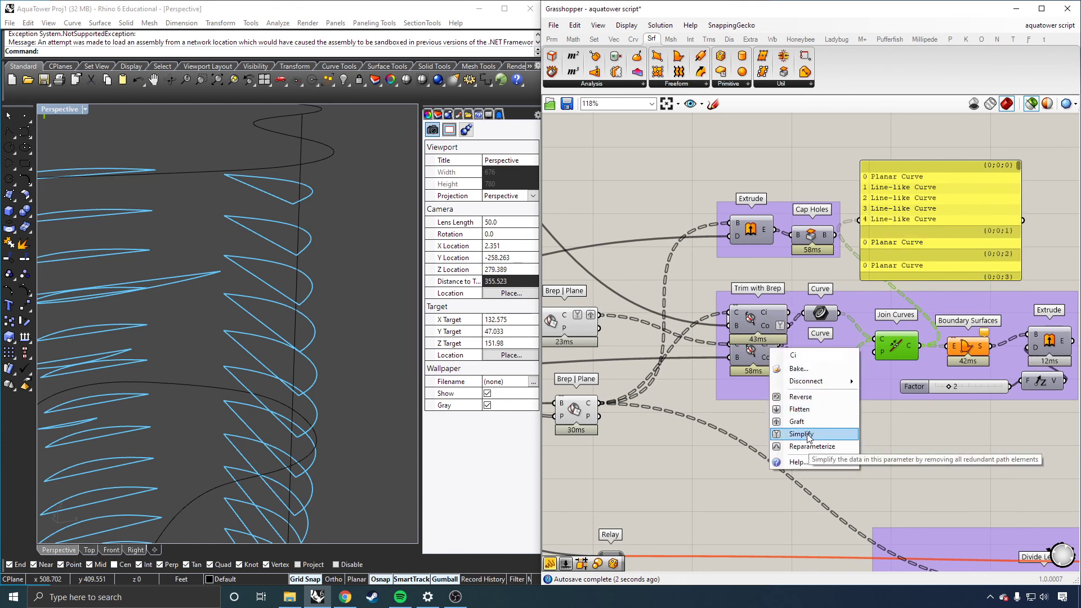
pyautogui.moveTo(770, 328); pyautogui.dragTo(770, 330, button='right')
pyautogui.rightClick(770, 330)
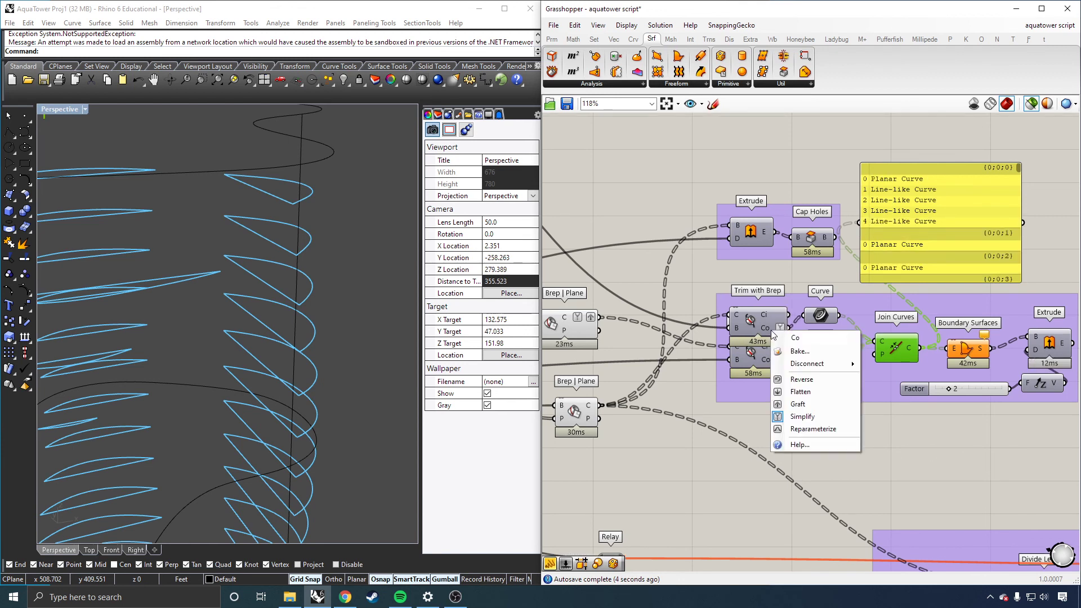
pyautogui.click(802, 405)
# Step: Simplify the data of both the upper and lower Curve parameters
pyautogui.rightClick(814, 320)
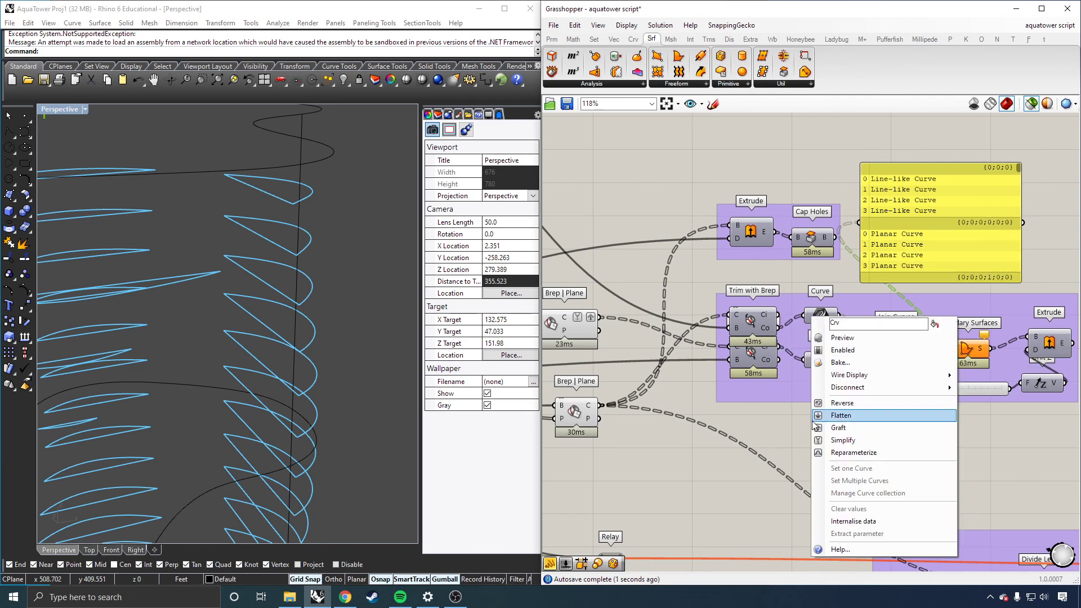
pyautogui.click(838, 440)
pyautogui.rightClick(815, 348)
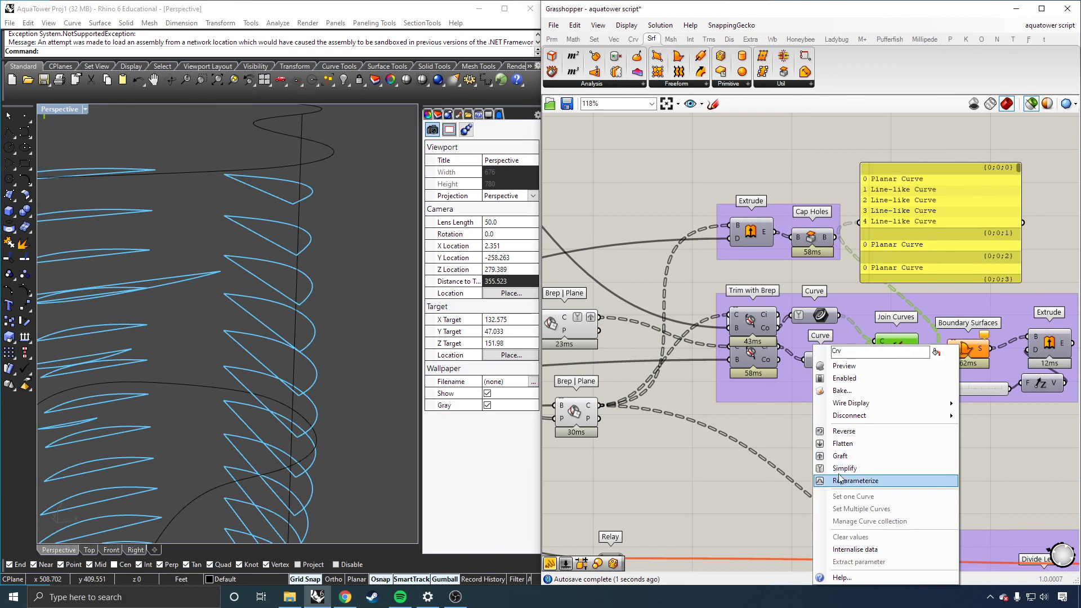
pyautogui.click(839, 468)
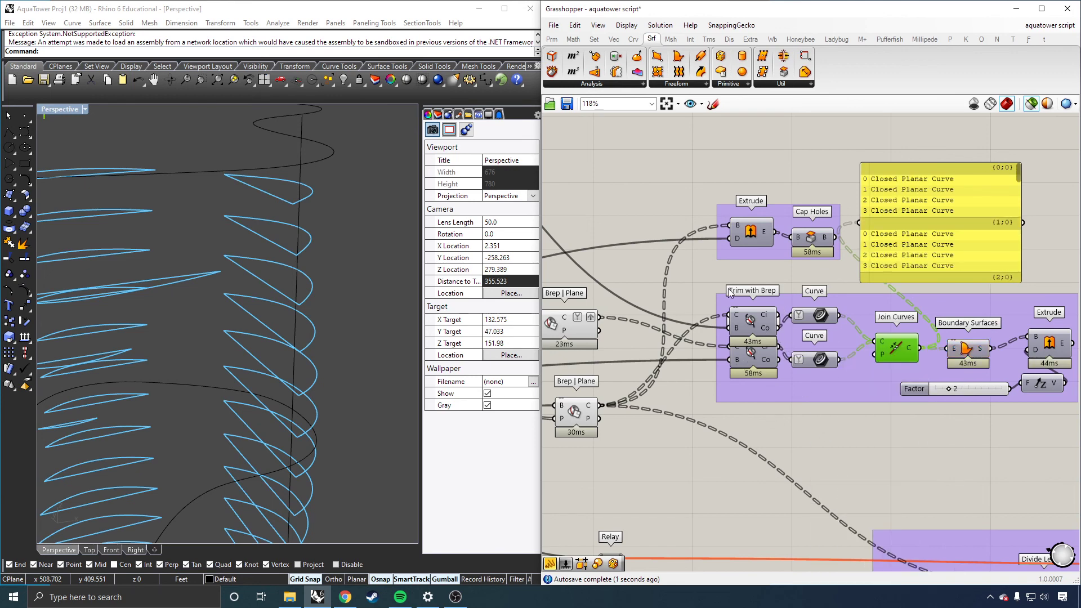
# Step: Delete the inspection panel above the groups
pyautogui.click(959, 204)
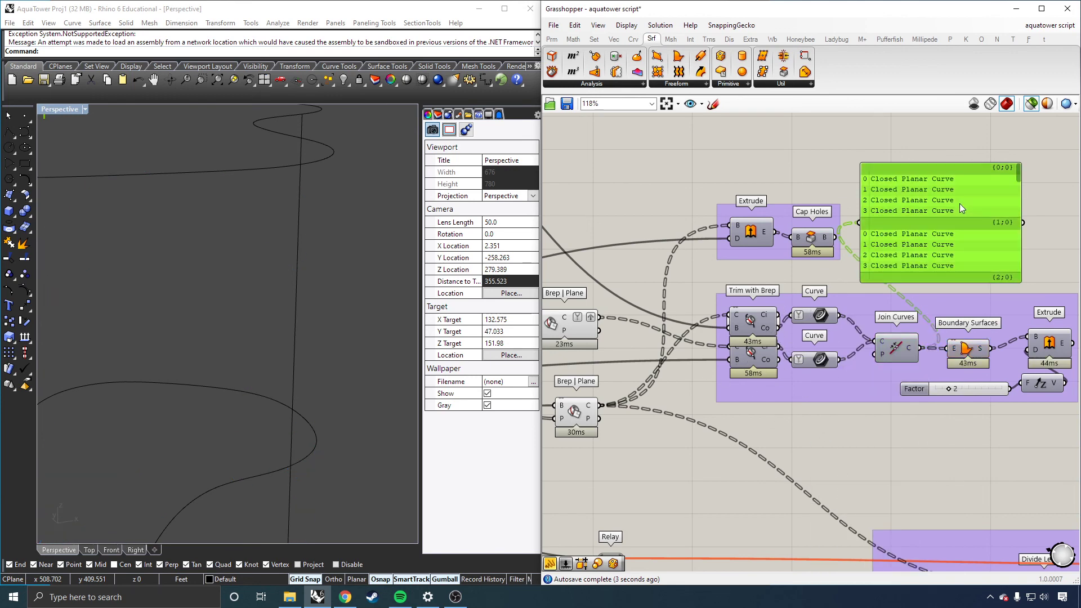
pyautogui.press('Delete')
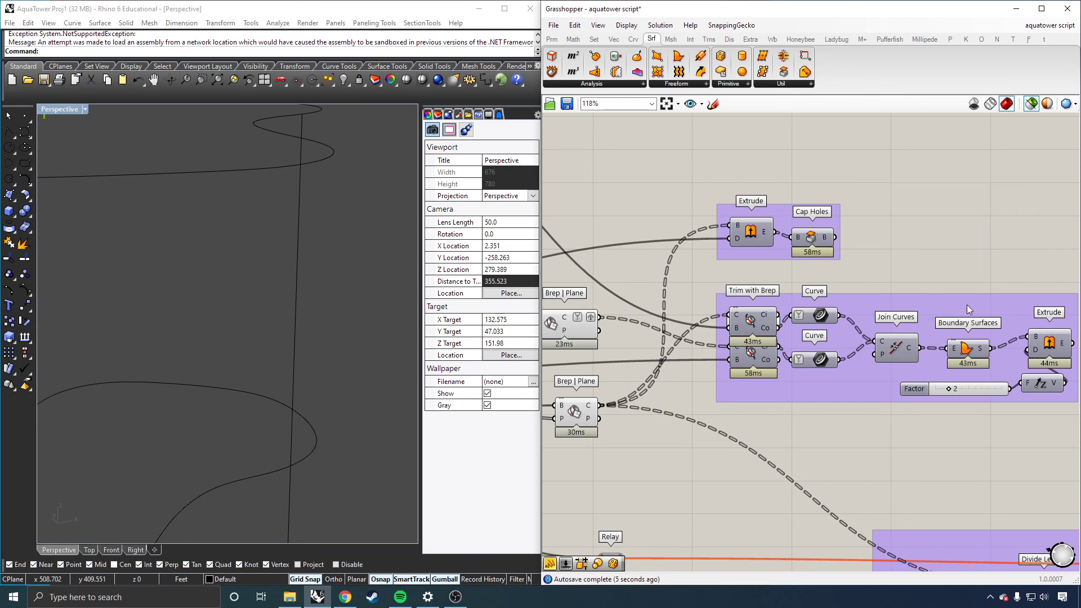
# Step: Select the lower Extrude component to preview the extruded floor slabs
pyautogui.scroll(-1, 968, 309)
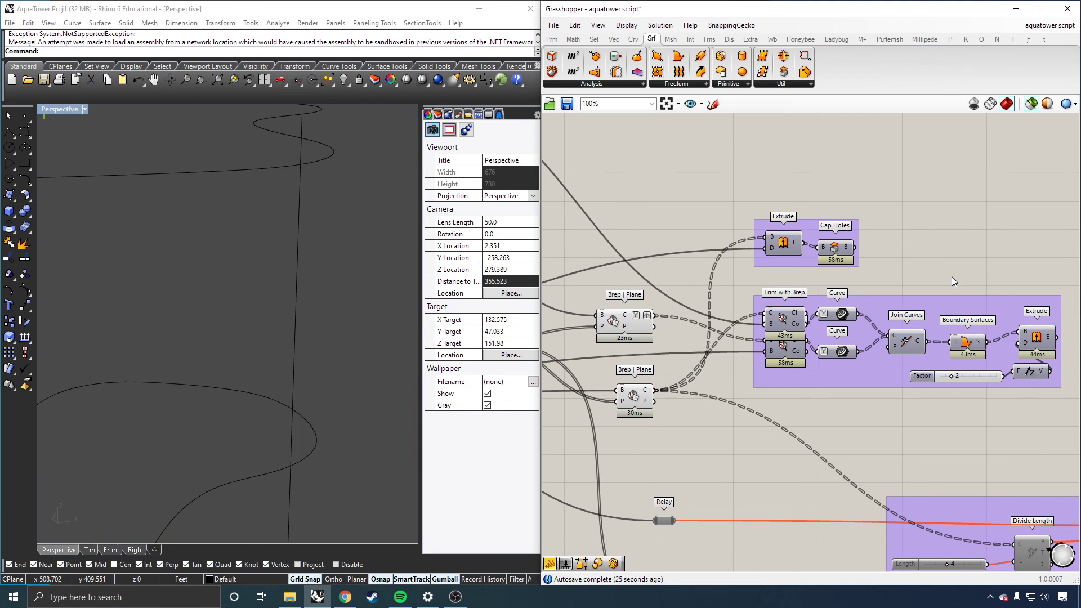
pyautogui.click(1040, 350)
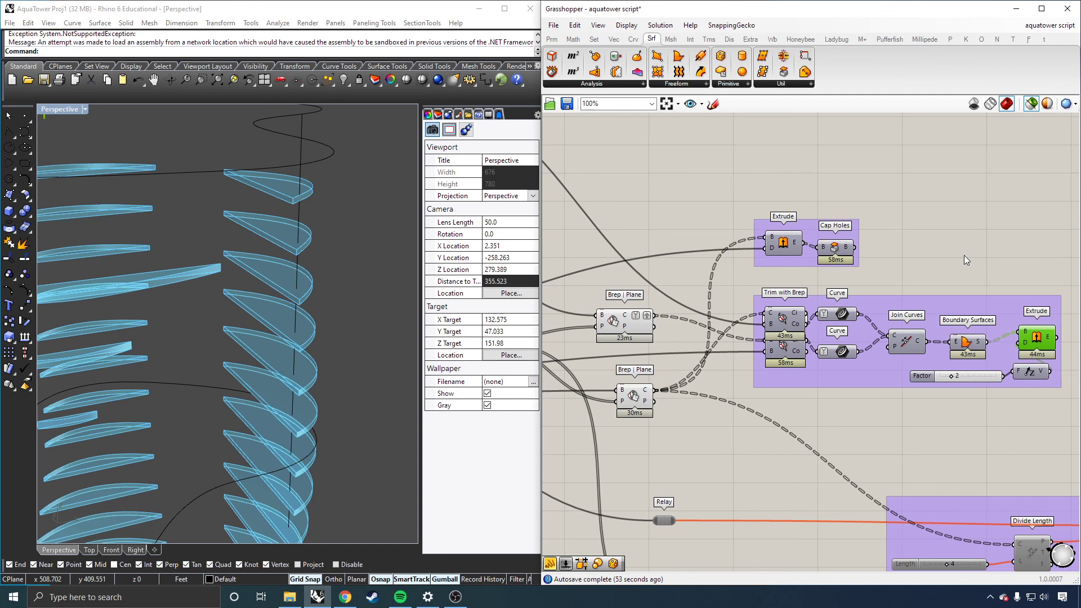
# Step: Select the upper Curve parameter to preview its trimmed floor curves
pyautogui.scroll(-5, 964, 255)
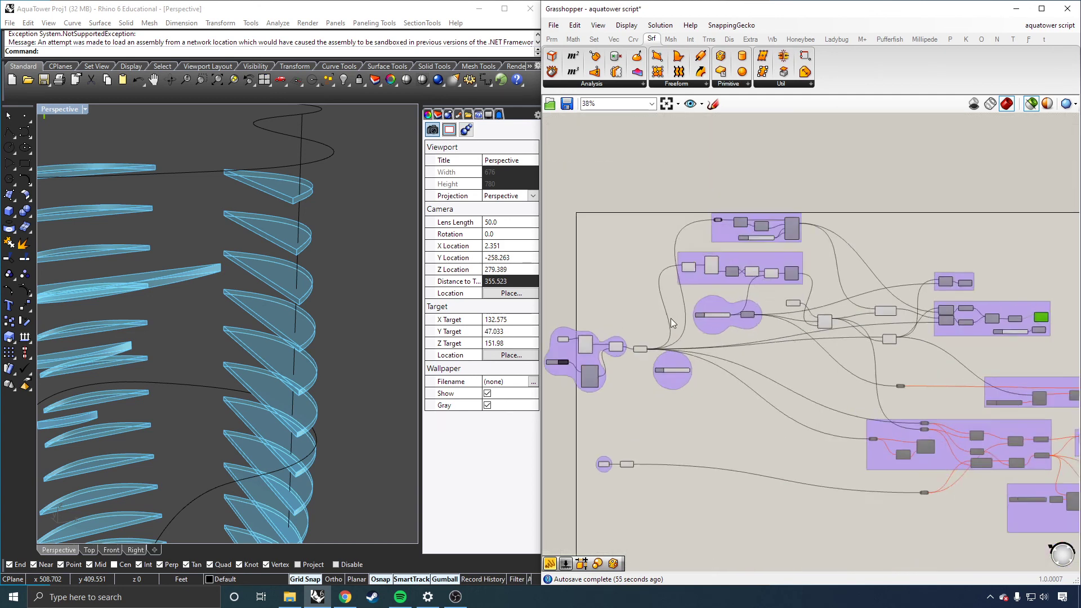
pyautogui.scroll(4, 670, 318)
pyautogui.scroll(-1, 753, 254)
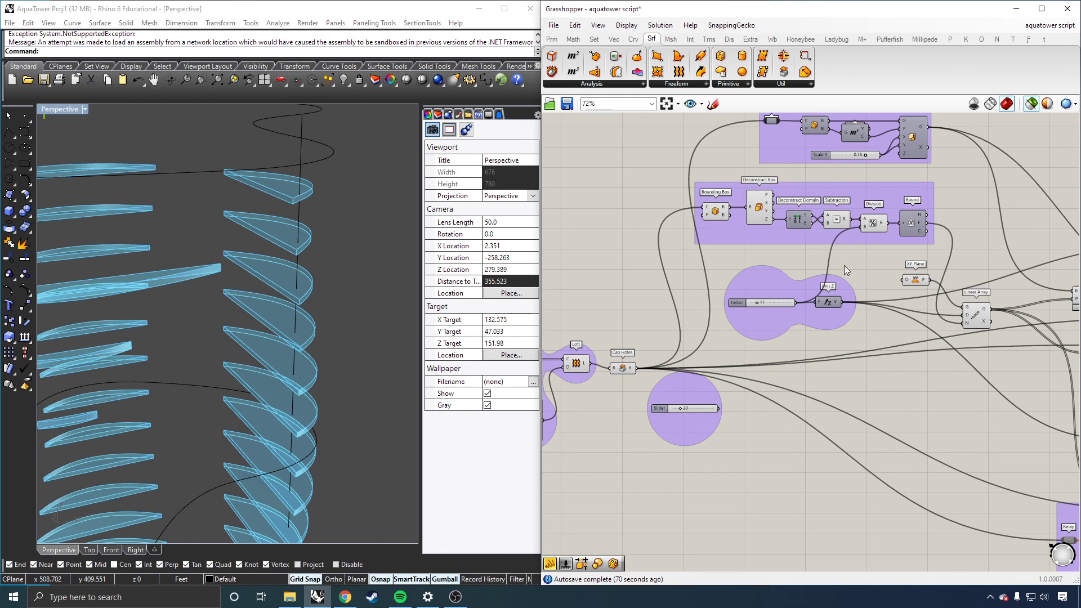
pyautogui.scroll(-3, 703, 264)
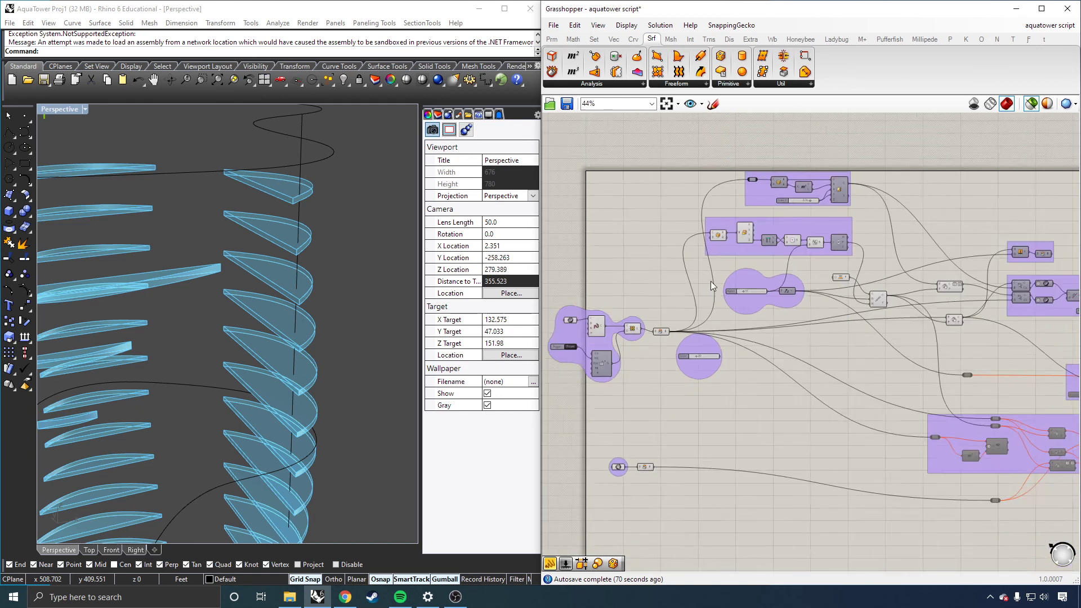
pyautogui.scroll(3, 1056, 243)
pyautogui.scroll(1, 1056, 244)
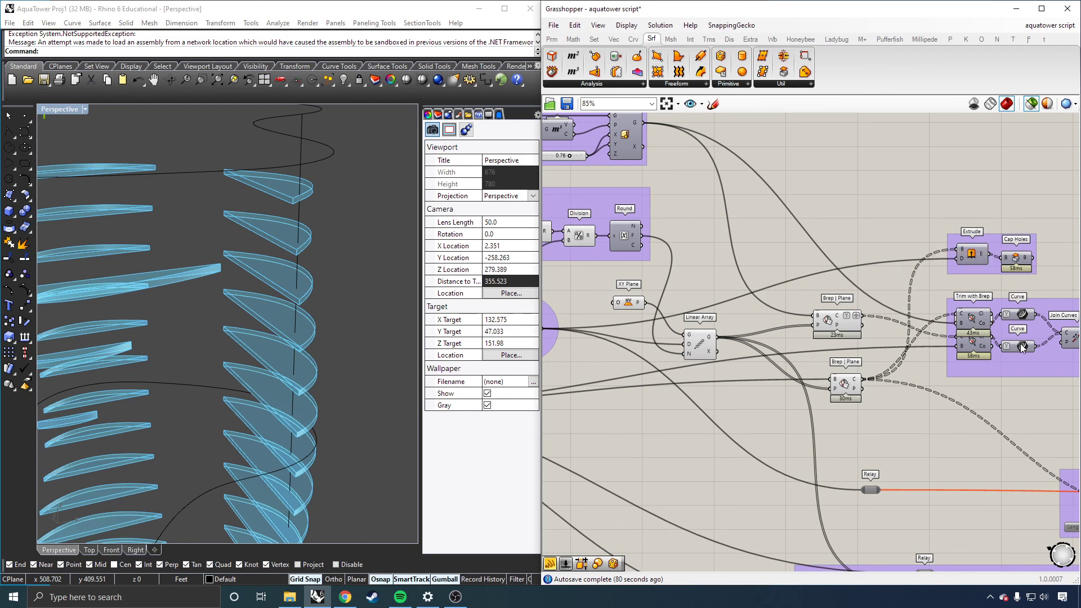
pyautogui.click(1021, 316)
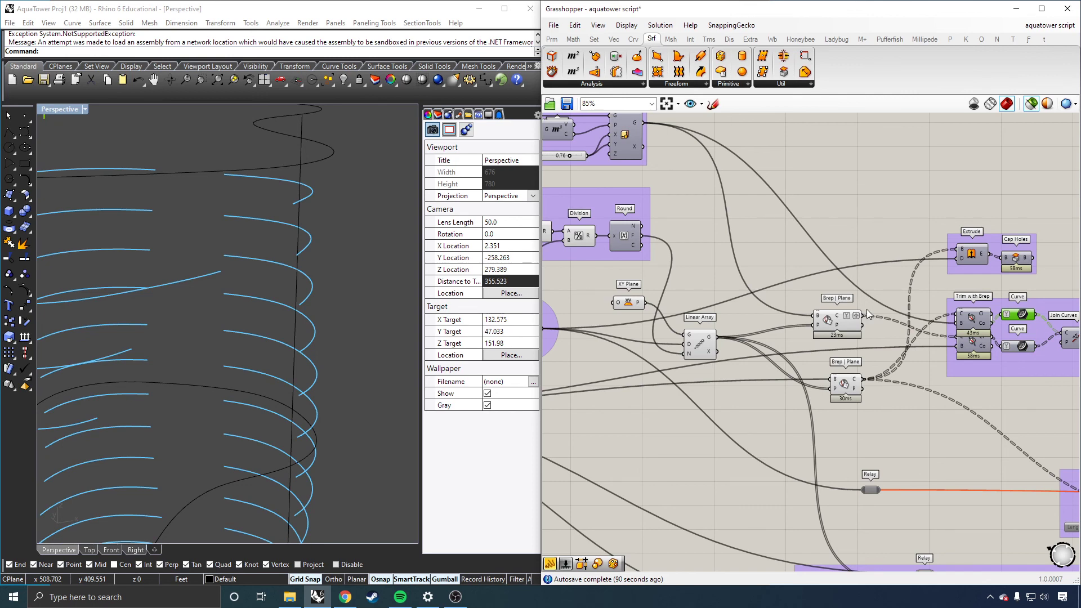
# Step: Window-select the lower groups and turn their preview on
pyautogui.scroll(-5, 867, 309)
pyautogui.scroll(-1, 958, 400)
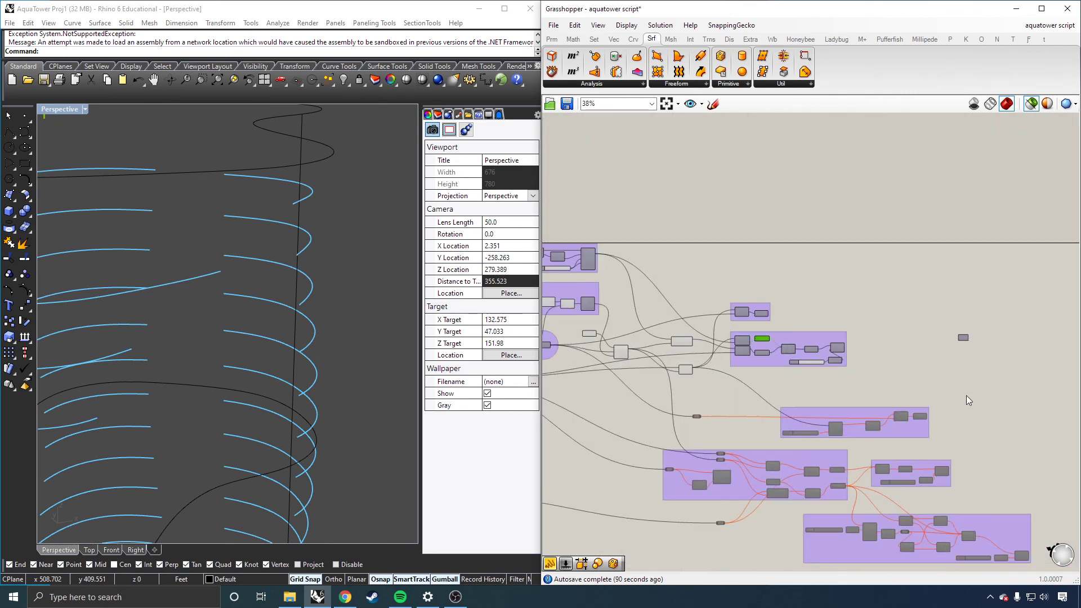
pyautogui.moveTo(1035, 388); pyautogui.dragTo(736, 500)
pyautogui.middleClick(841, 463)
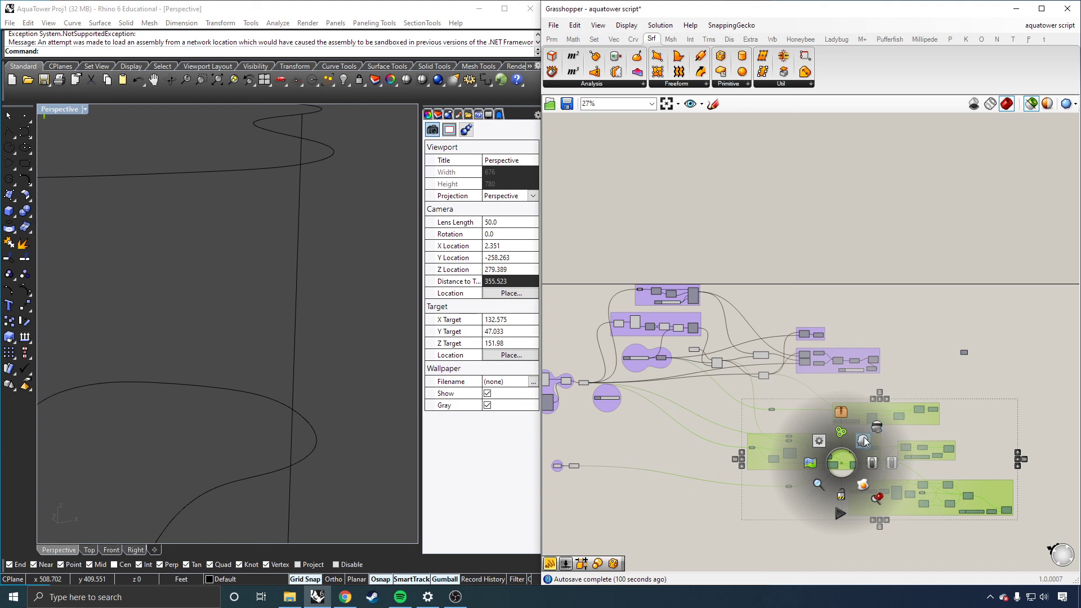
pyautogui.click(871, 462)
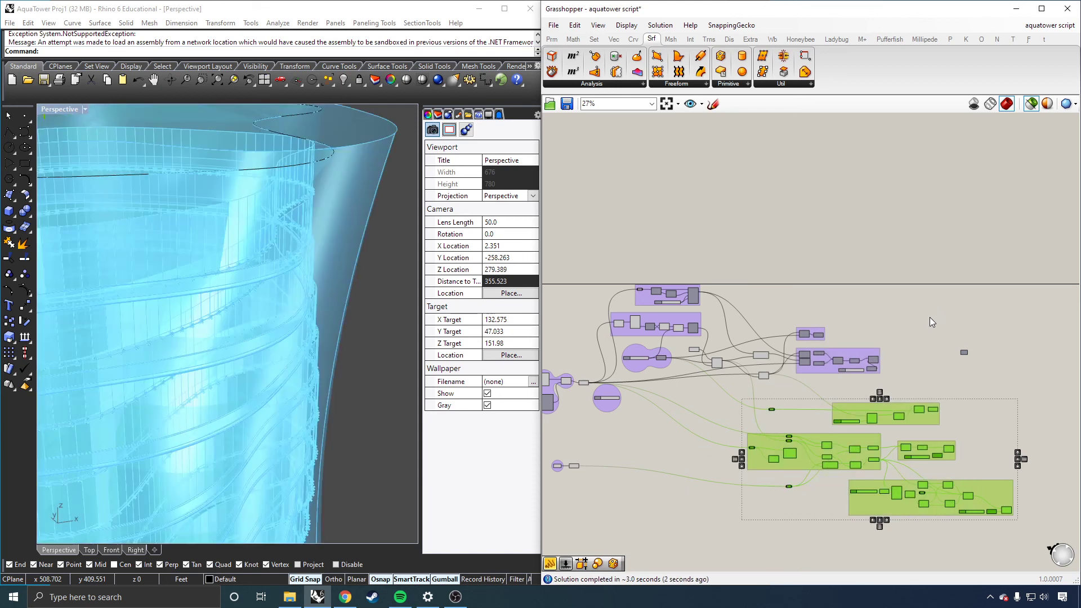
# Step: Select the three final Extrude components to preview the slabs and tower together
pyautogui.click(930, 317)
pyautogui.scroll(-2, 740, 465)
pyautogui.scroll(5, 907, 481)
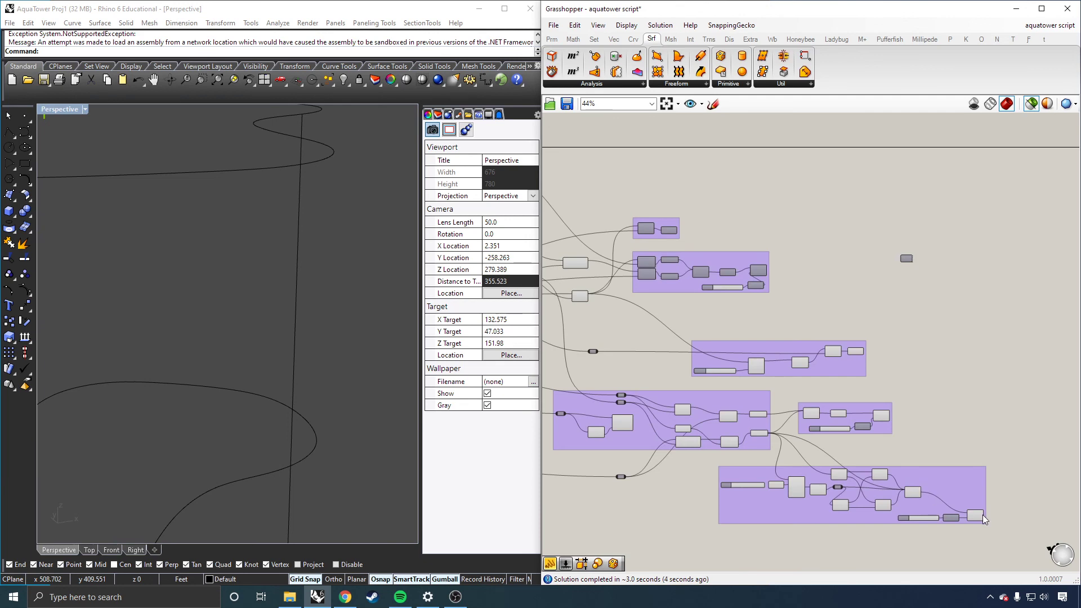
pyautogui.click(977, 515)
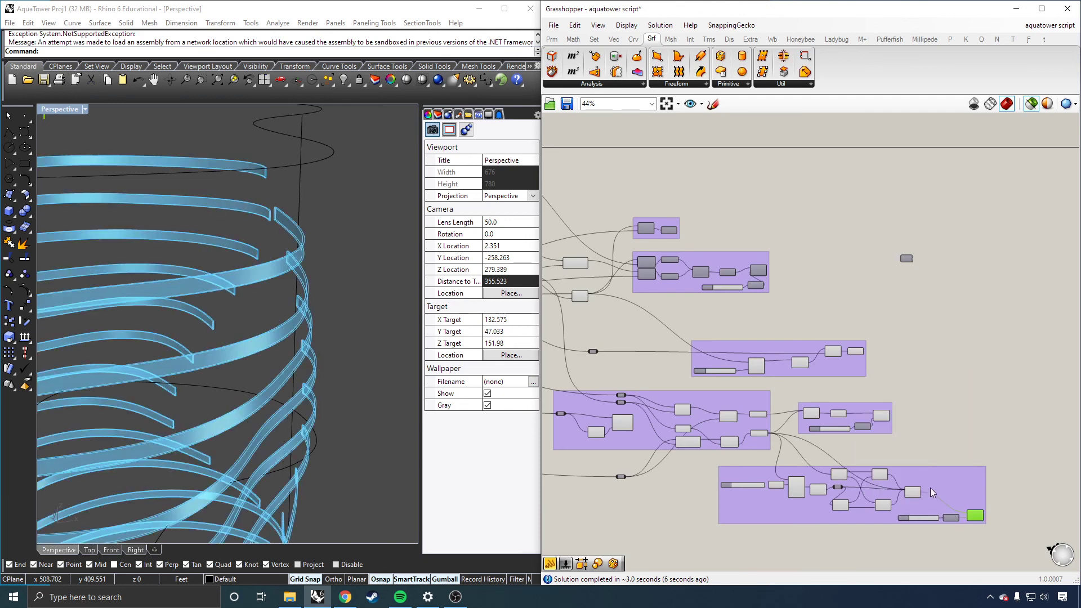
pyautogui.keyDown('shift'); pyautogui.click(882, 417); pyautogui.keyUp('shift')
pyautogui.keyDown('shift'); pyautogui.click(855, 351); pyautogui.keyUp('shift')
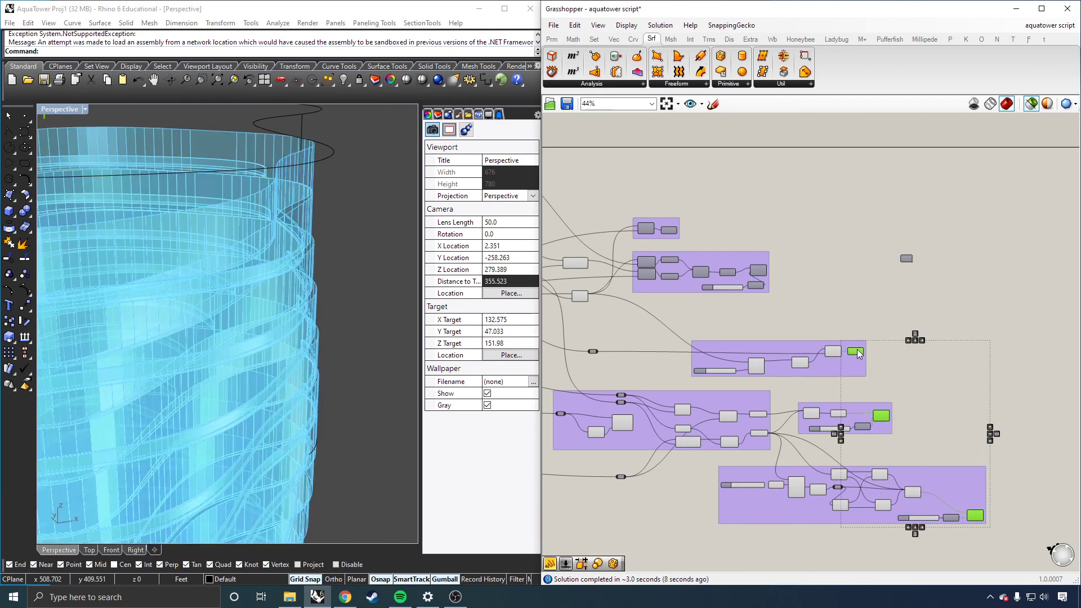
pyautogui.scroll(-3, 349, 309)
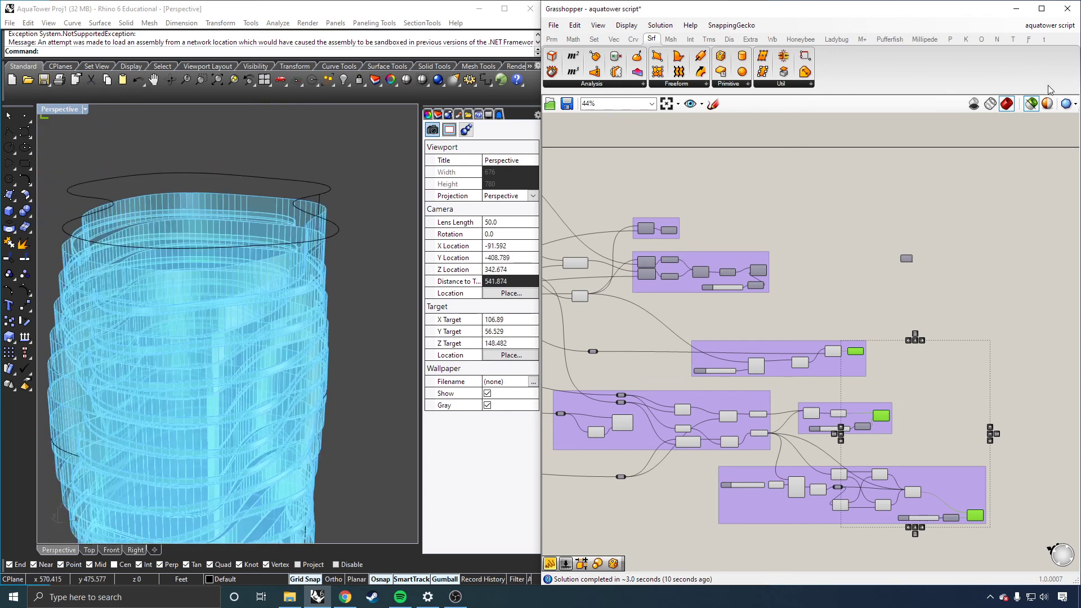
# Step: Make the selected-geometry preview colour fully opaque in the document preview settings
pyautogui.click(1031, 104)
pyautogui.click(1028, 103)
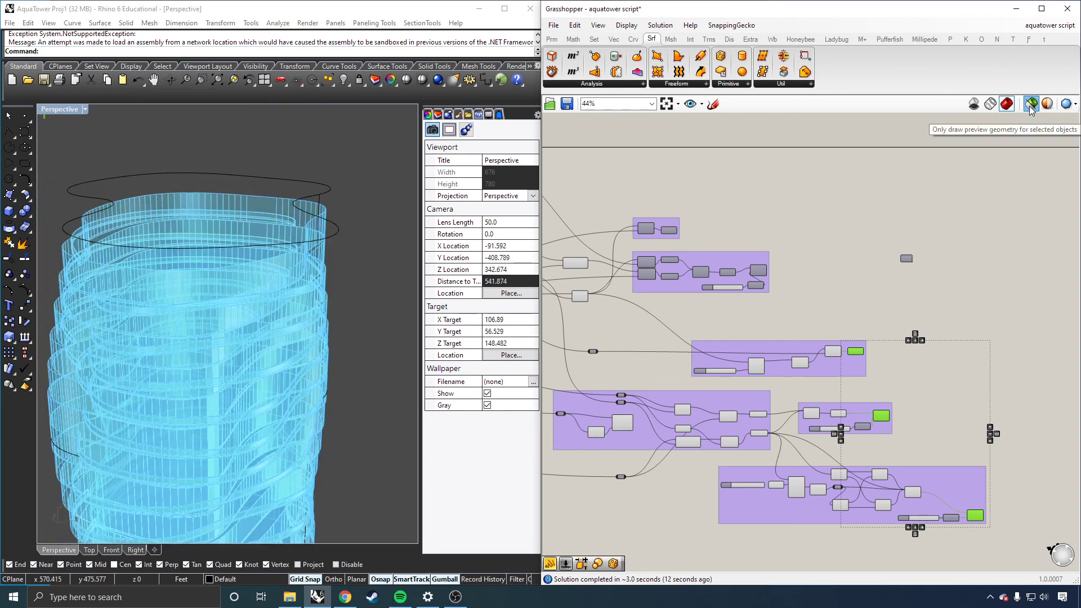
pyautogui.click(1047, 104)
pyautogui.click(917, 79)
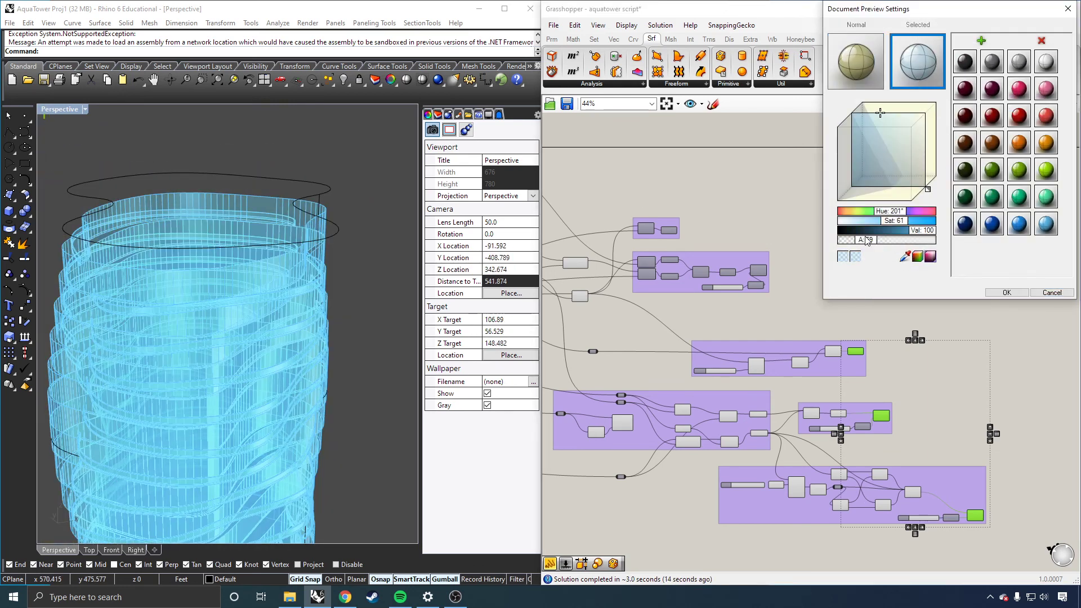
pyautogui.moveTo(869, 241); pyautogui.dragTo(996, 246)
pyautogui.click(1022, 297)
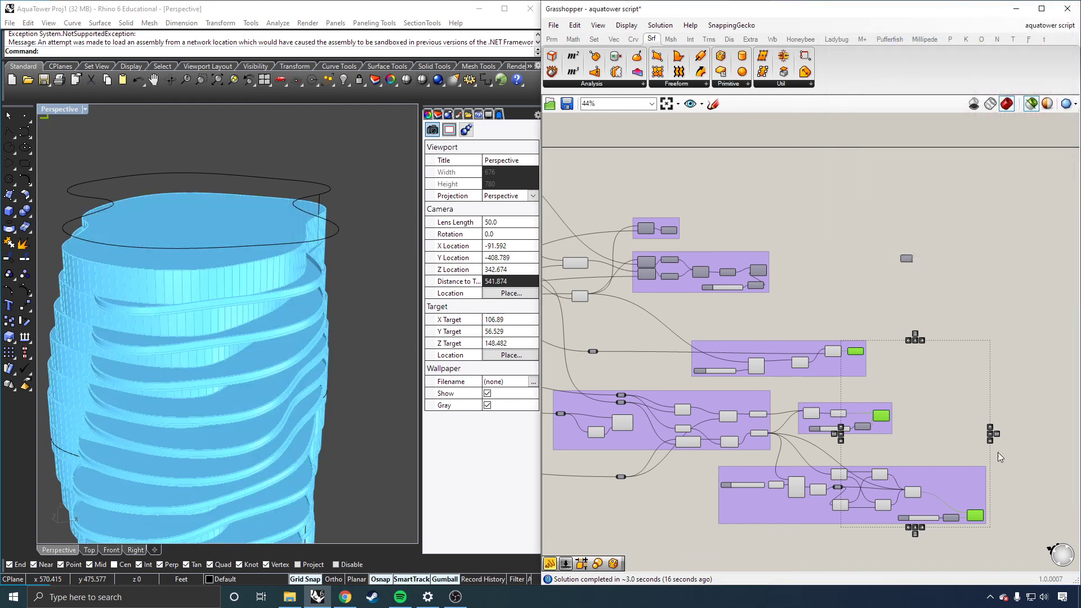
# Step: Examine the tower and its floor slabs in the viewport
pyautogui.scroll(5, 177, 374)
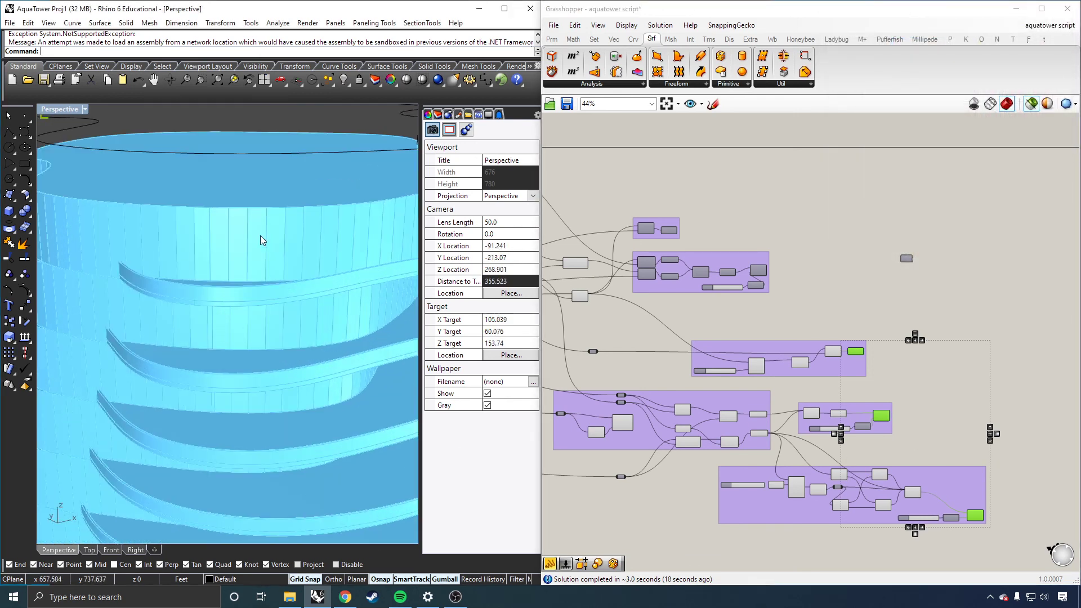
pyautogui.moveTo(269, 261)
pyautogui.mouseDown(button='right')
pyautogui.moveTo(284, 260)
pyautogui.moveTo(249, 264)
pyautogui.mouseUp(button='right')
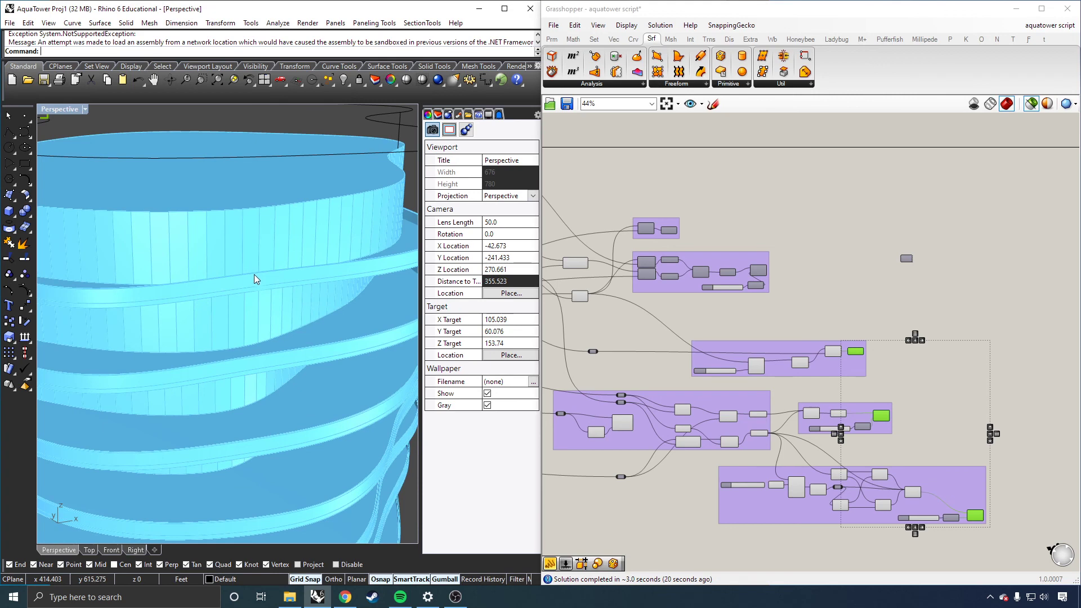
pyautogui.scroll(-5, 251, 296)
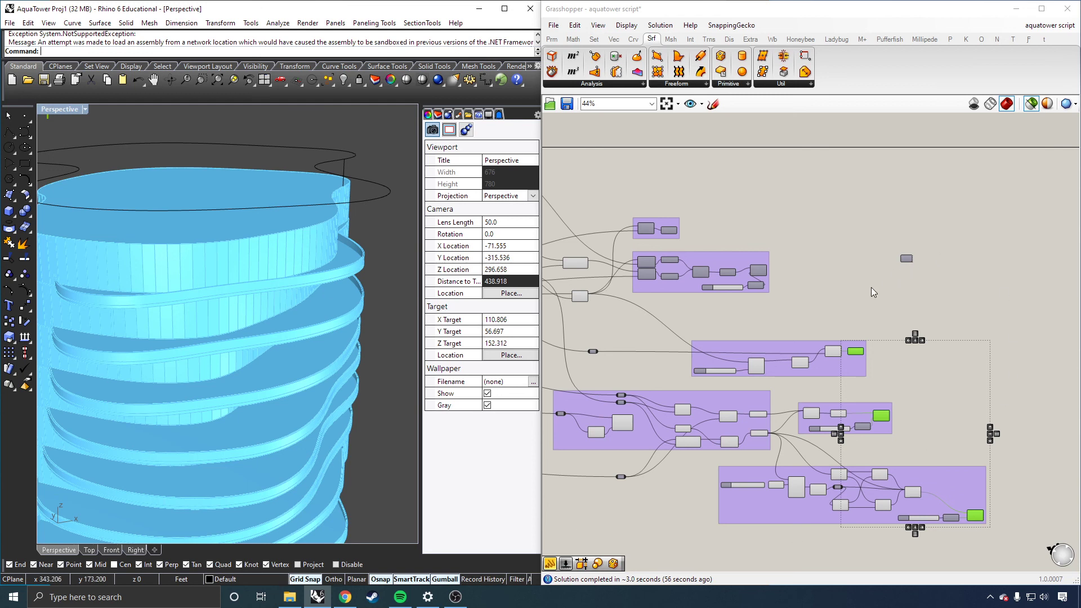
pyautogui.scroll(-5, 871, 288)
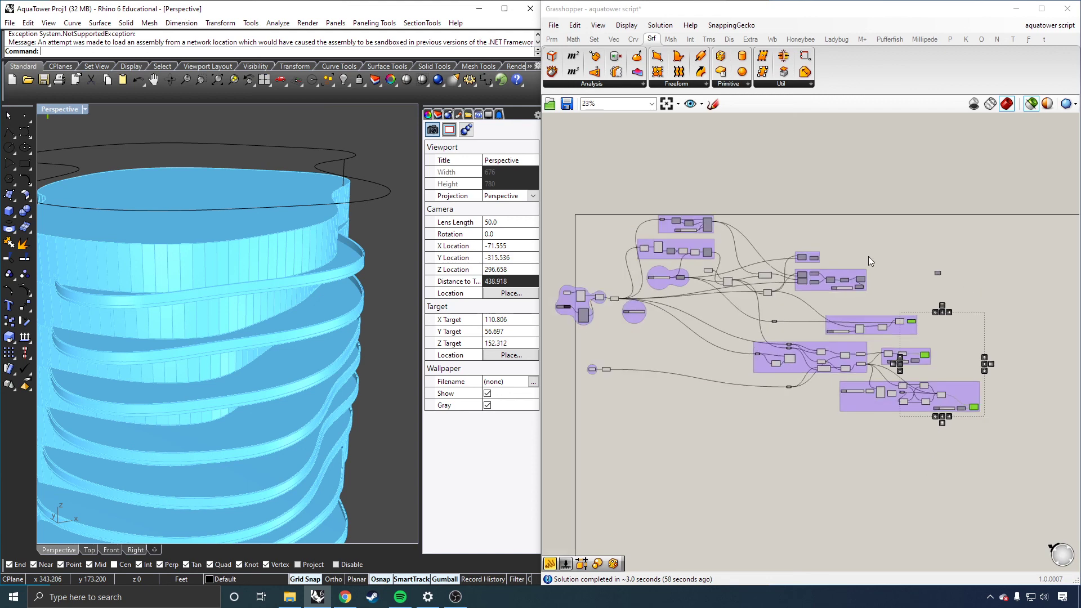
pyautogui.scroll(1, 741, 230)
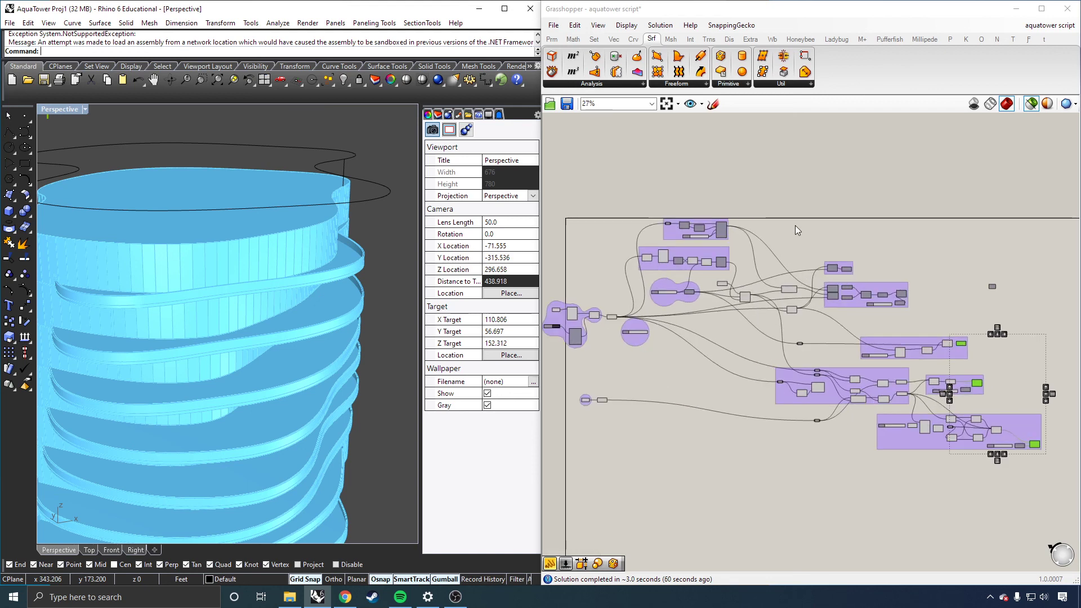